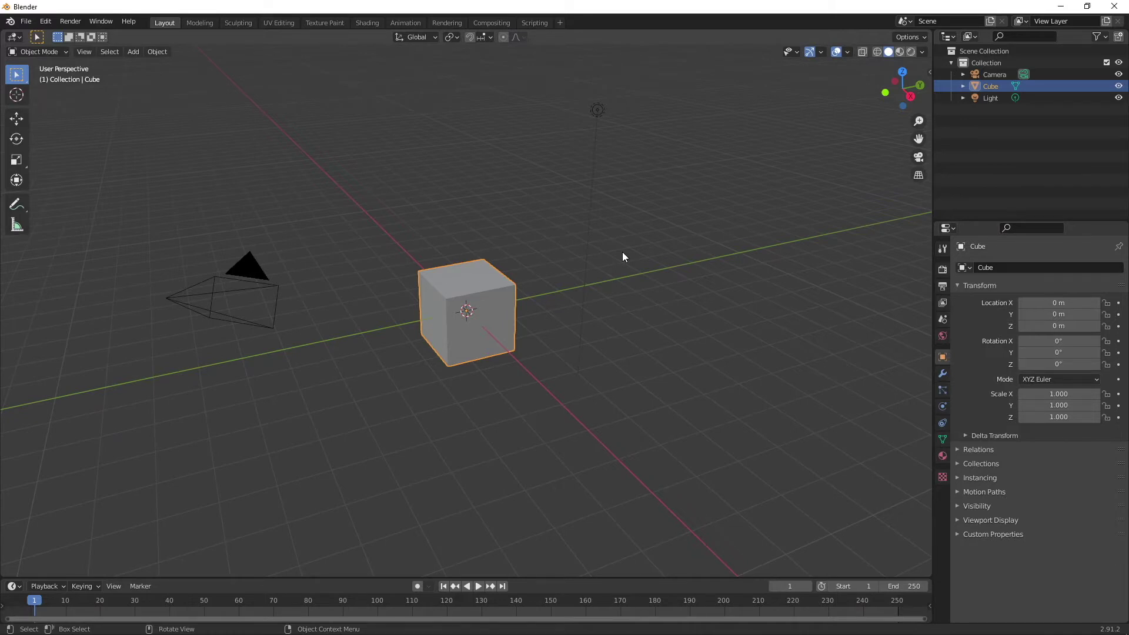
Delete all the default scene objects and add a mesh plane at the origin
key("a")
key("Delete")
key("shift")
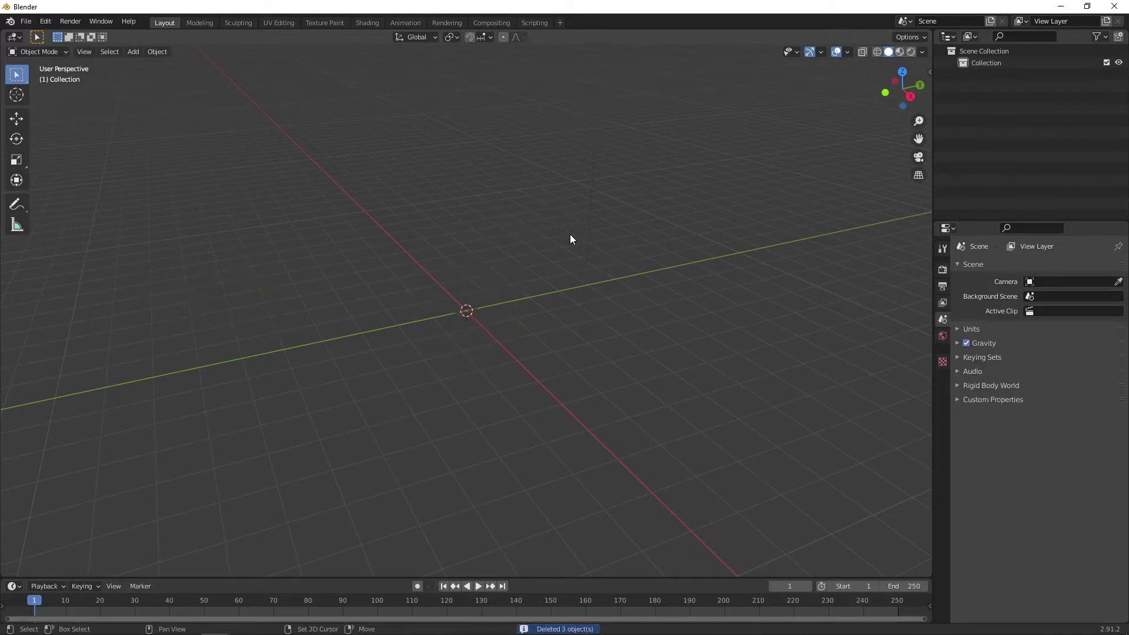
key("shift+a")
mouse_move(570, 235)
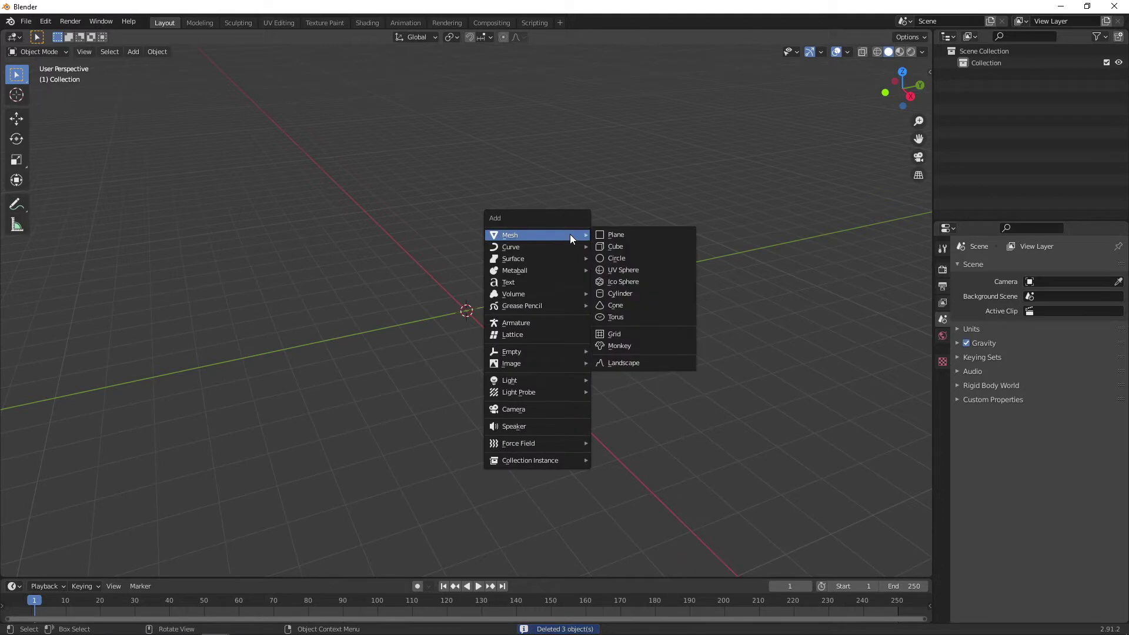
left_click(639, 238)
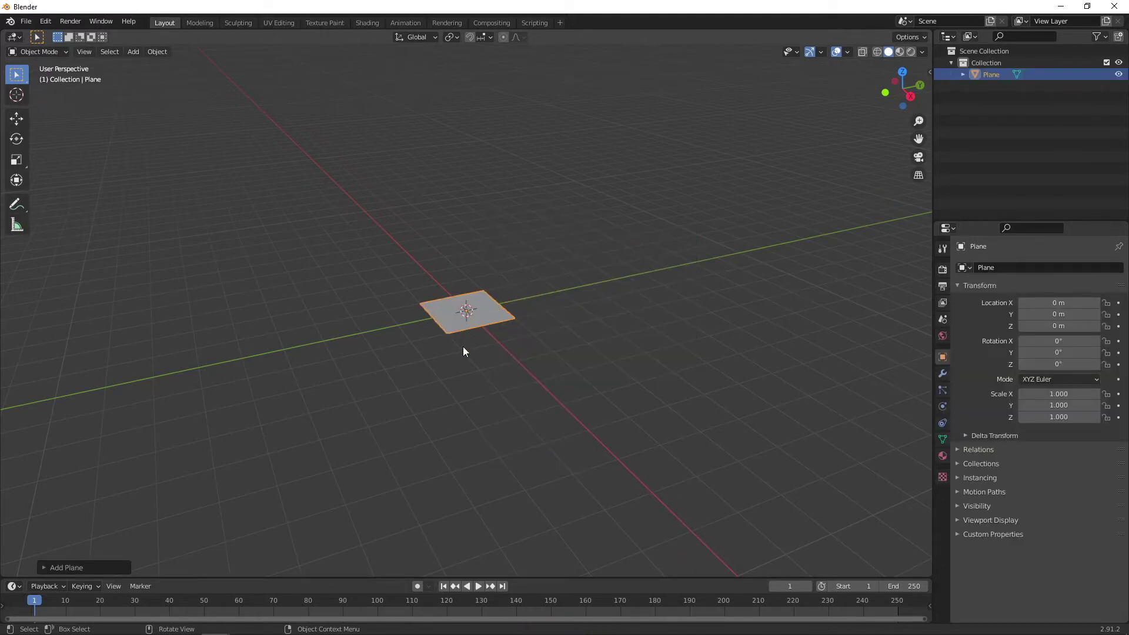
Enlarge the plane to 100 m by 100 m in X and Y and apply its scale
key("s")
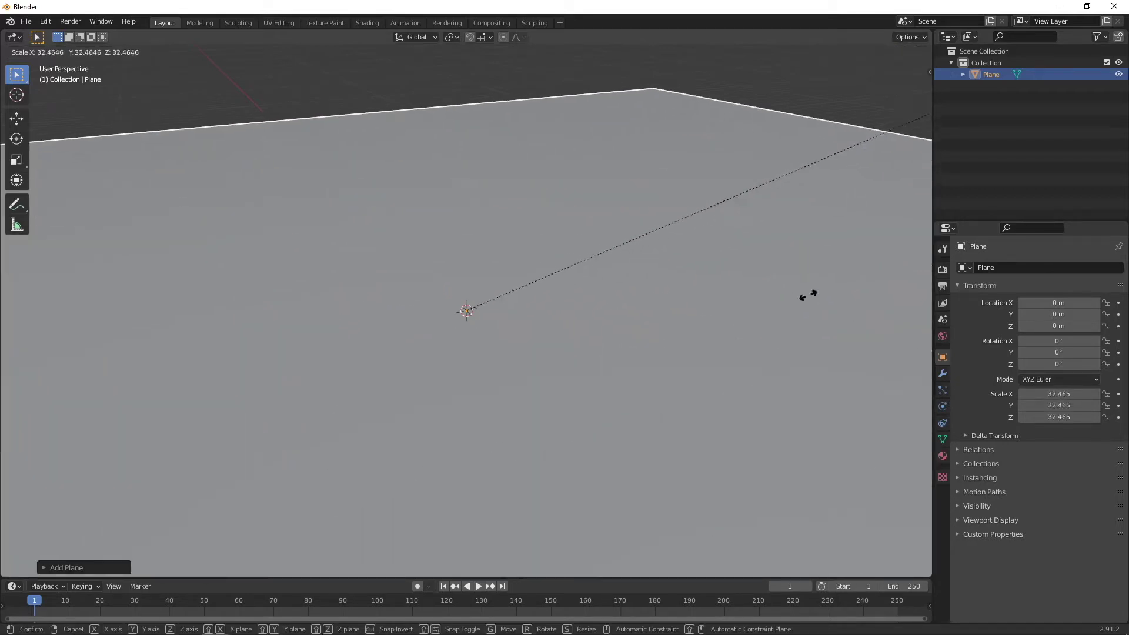
left_click(312, 534)
key("n")
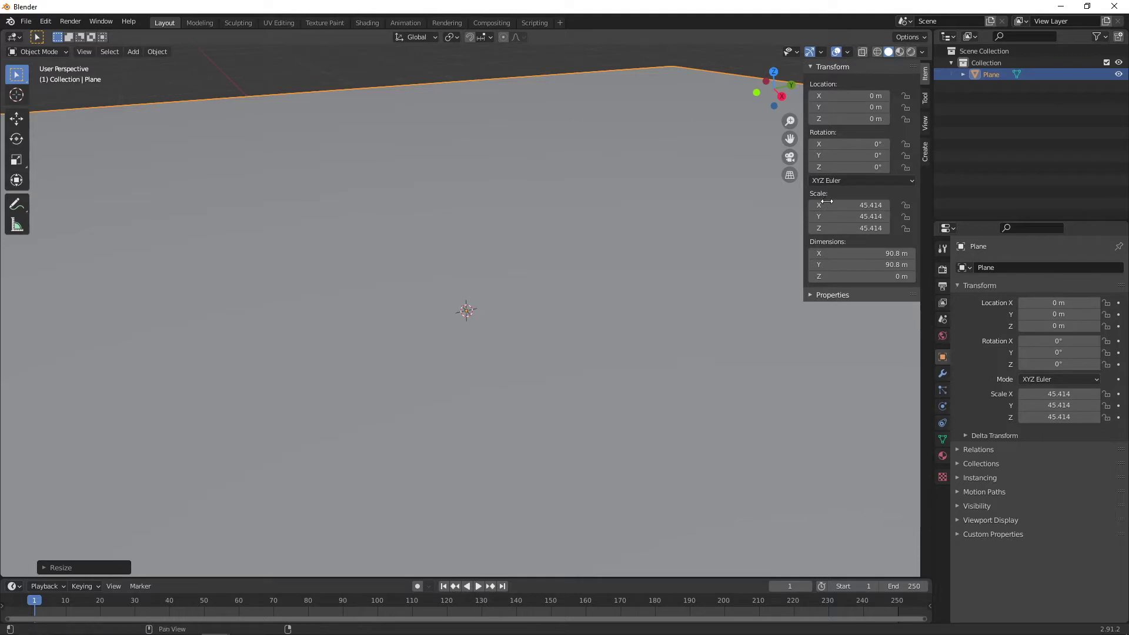
left_click_drag(868, 274, 871, 251)
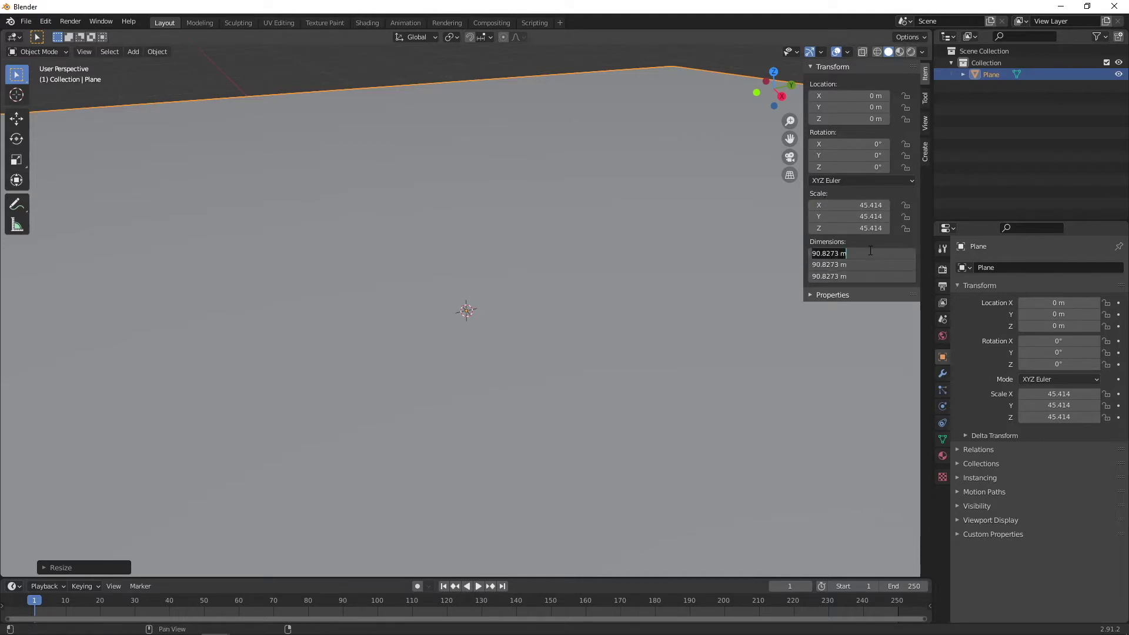
type("100")
key("Return")
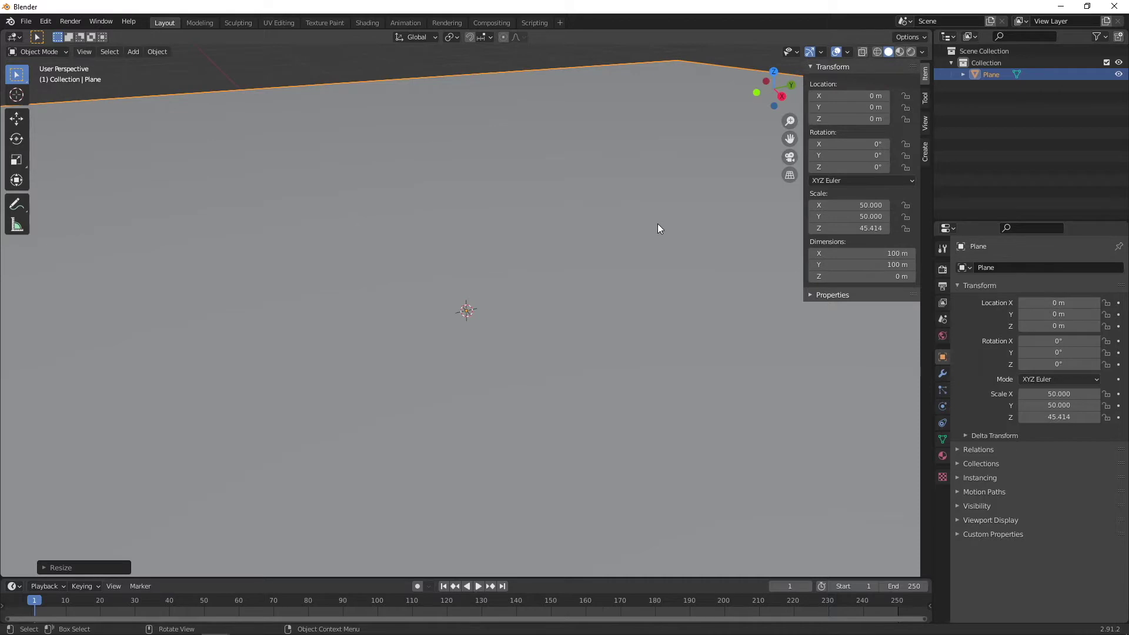
key("ctrl+a")
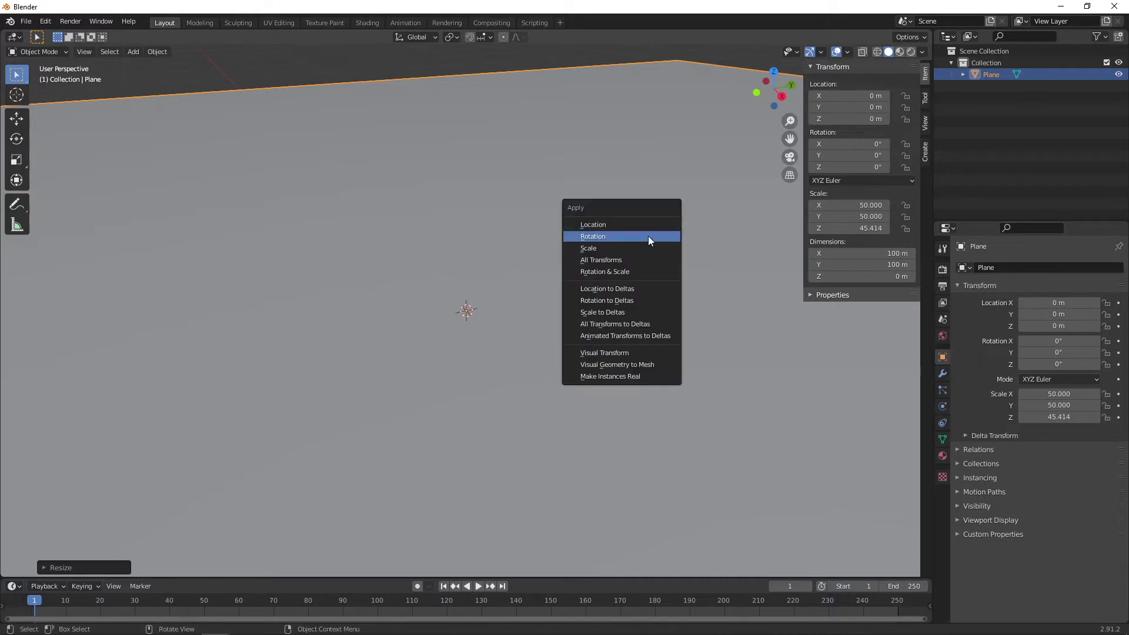
left_click(649, 248)
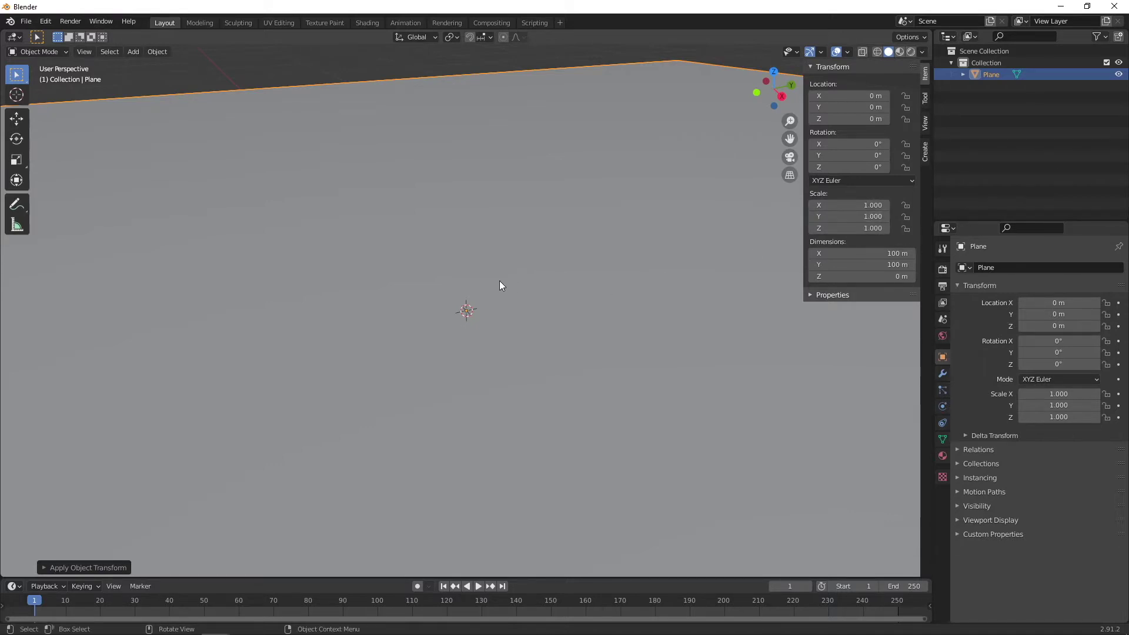
Enable Collision physics on the ground plane and deselect it
middle_click_drag(519, 267, 521, 249)
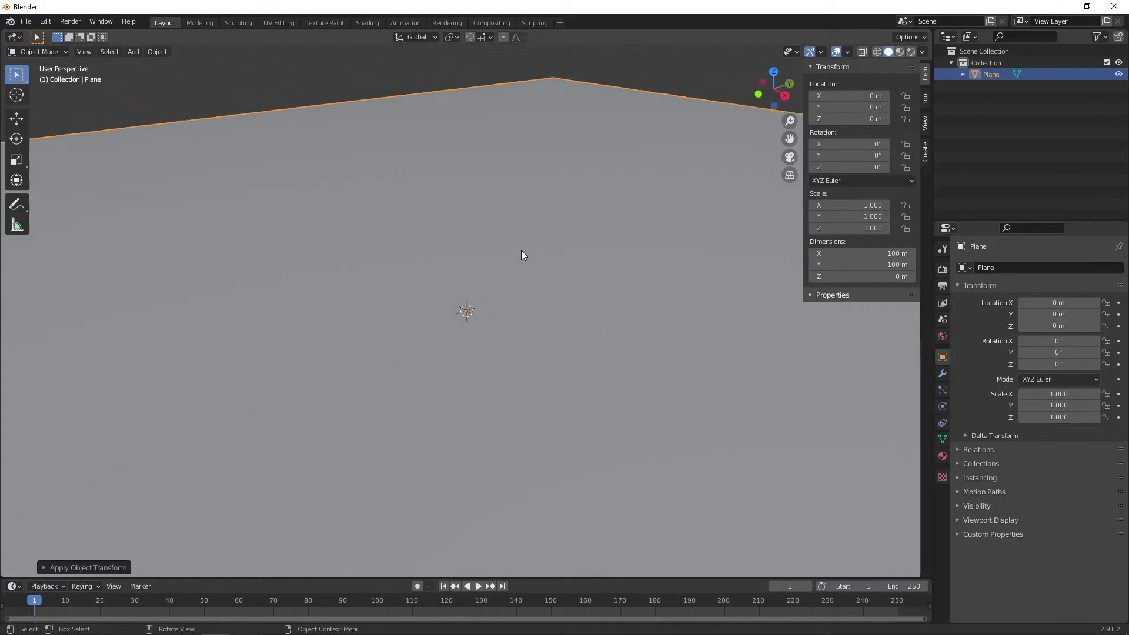
scroll(521, 249, "down", 1)
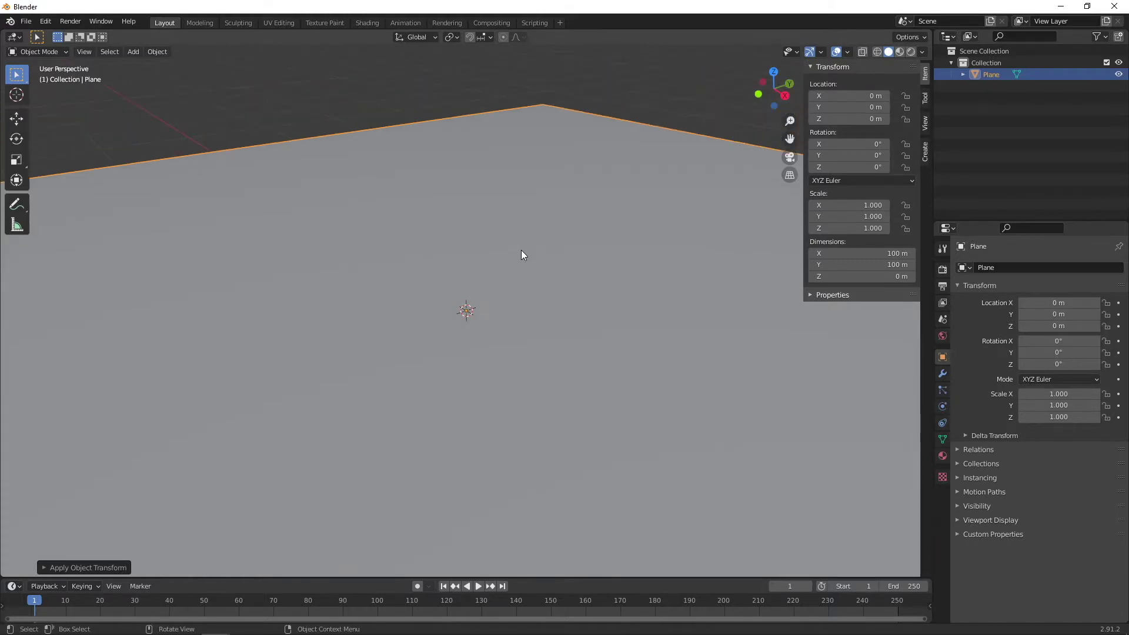
left_click(941, 377)
left_click(940, 393)
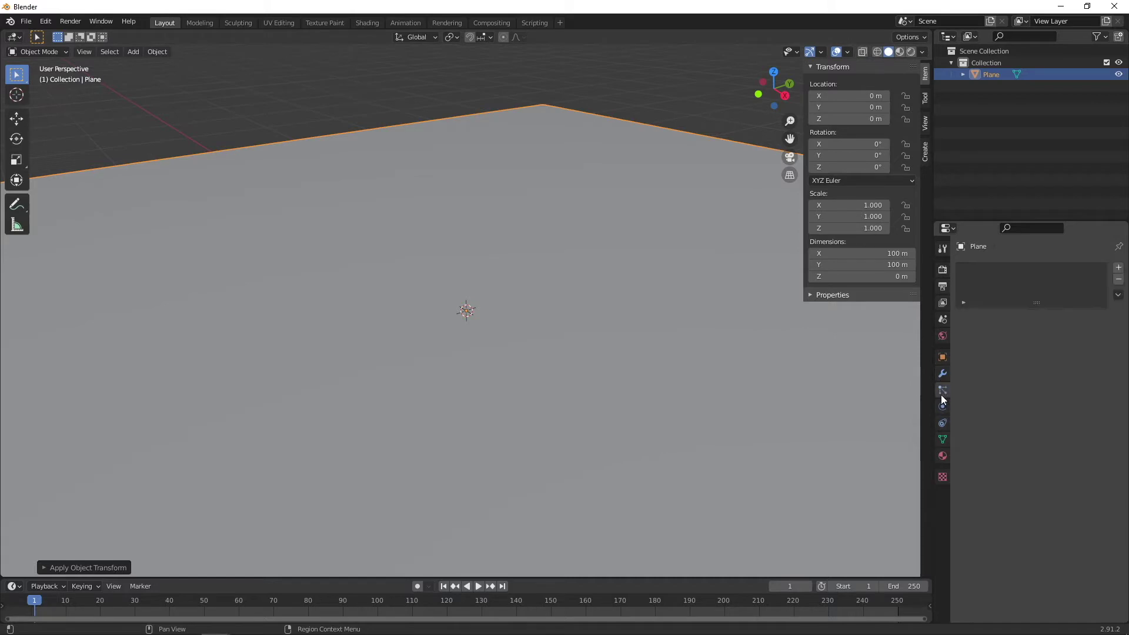
left_click(941, 407)
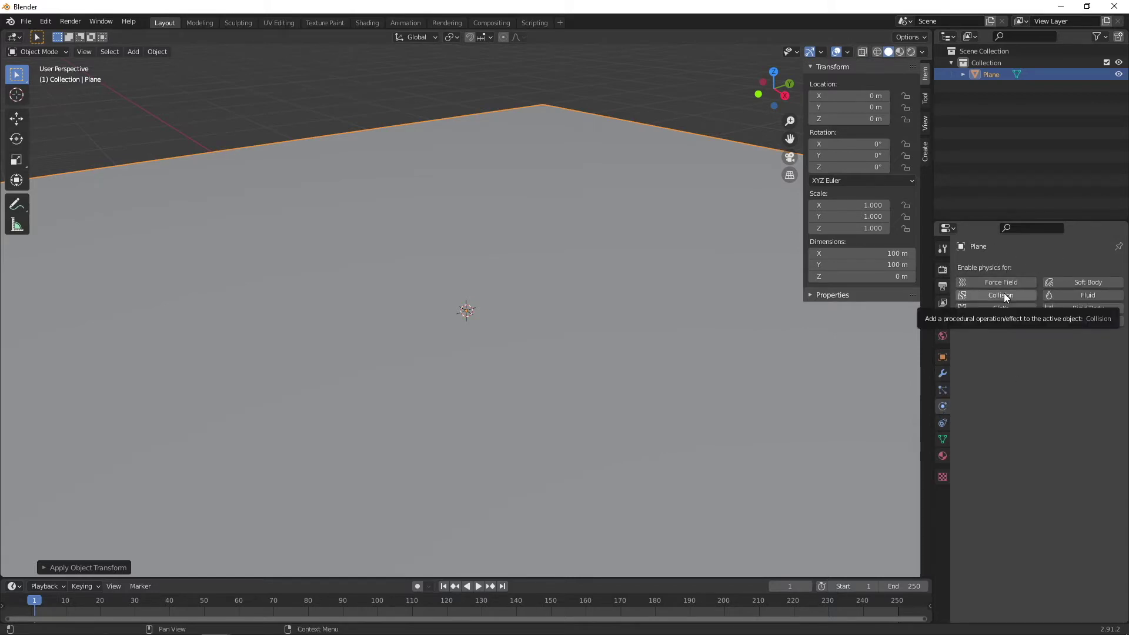
left_click(493, 268)
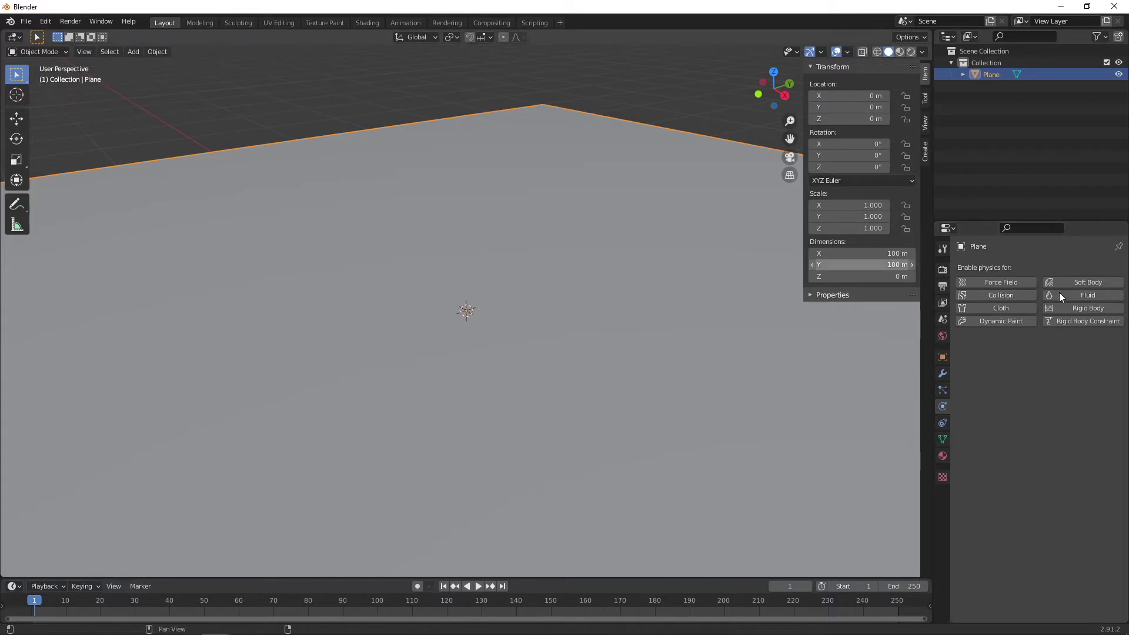
left_click(1013, 294)
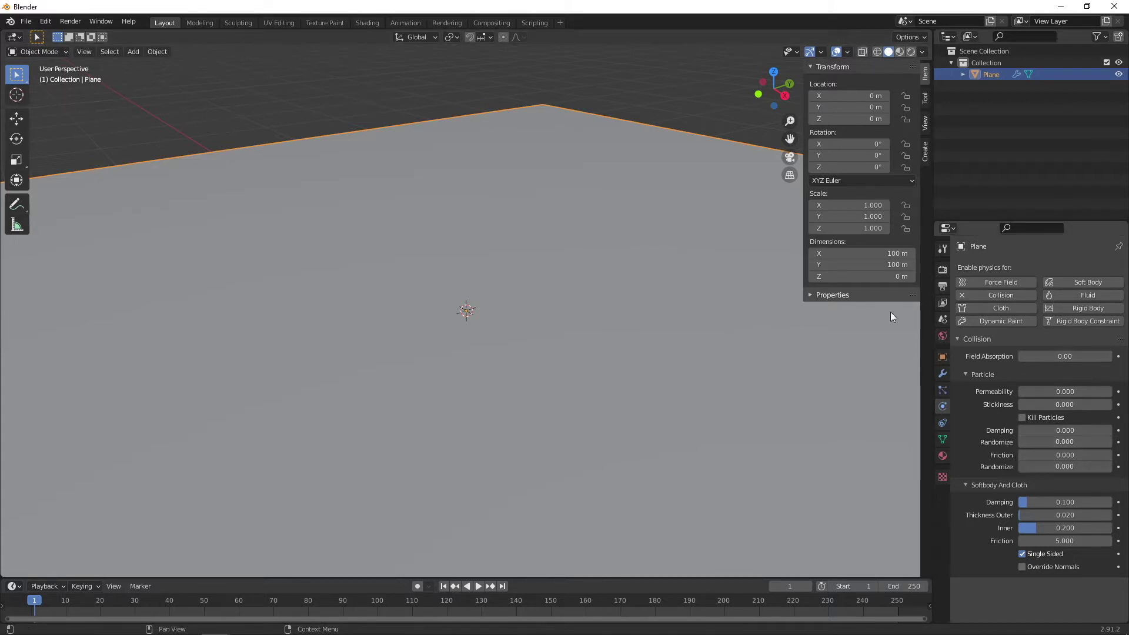
left_click(310, 93)
middle_click_drag(445, 268, 470, 268)
key("shift+a")
mouse_move(470, 268)
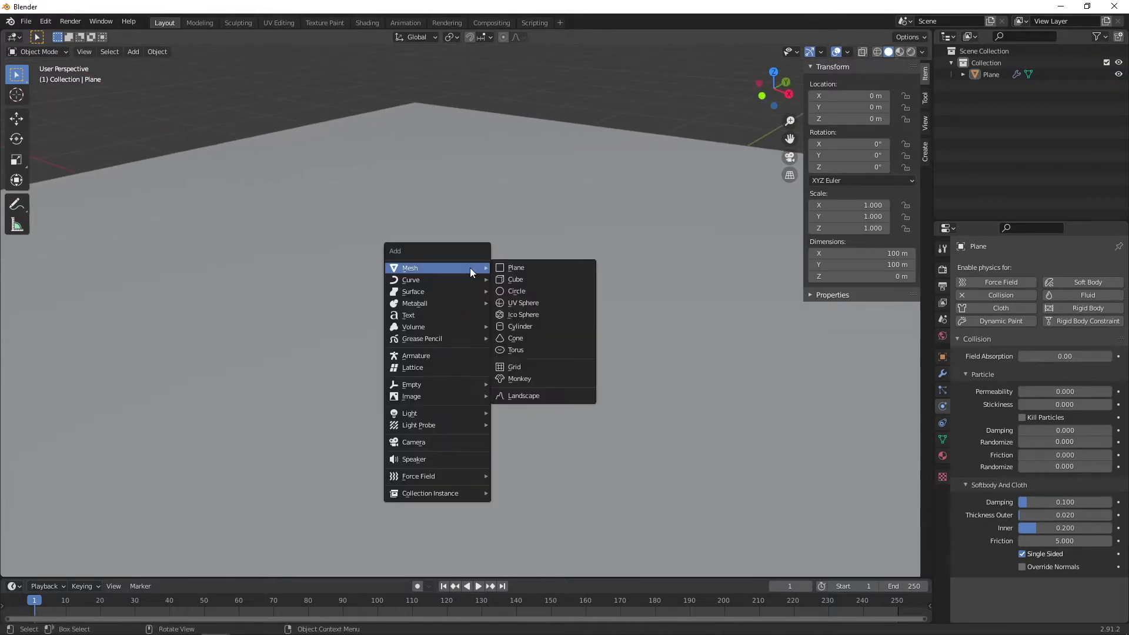
left_click(375, 299)
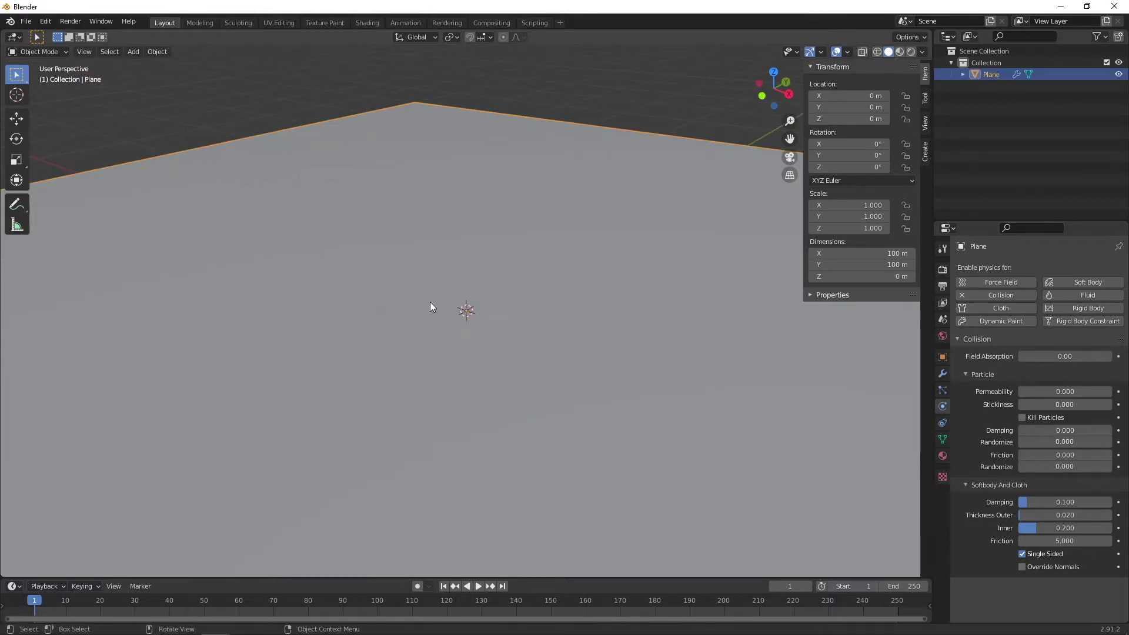
Add a Plain Axes empty at the origin and raise it along Z to about 4.38 m
key("shift+a")
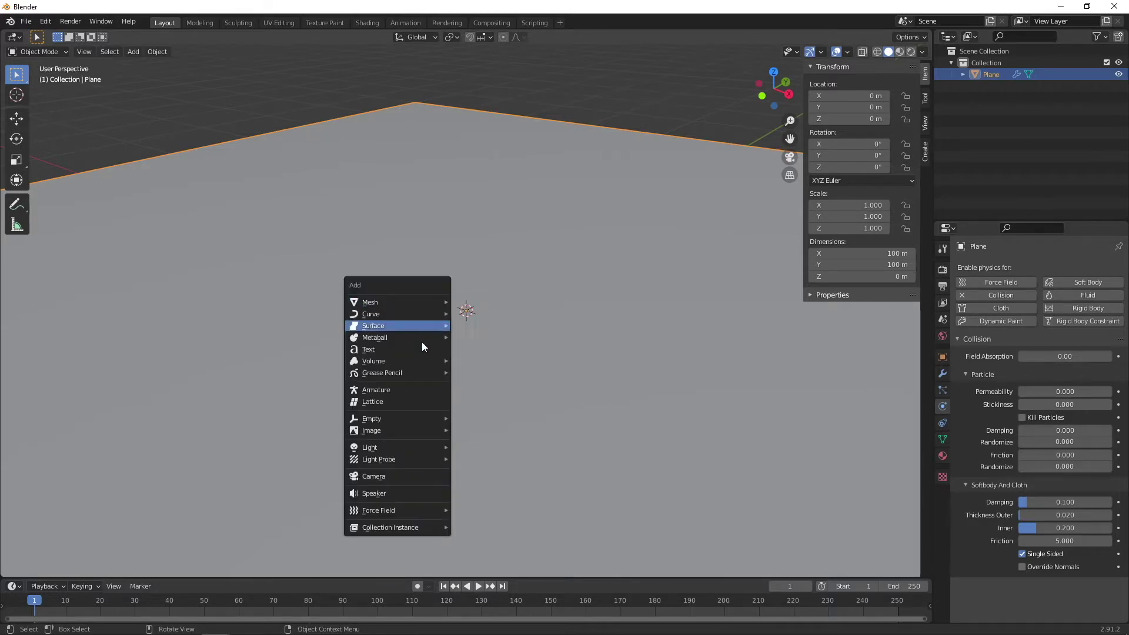
mouse_move(421, 420)
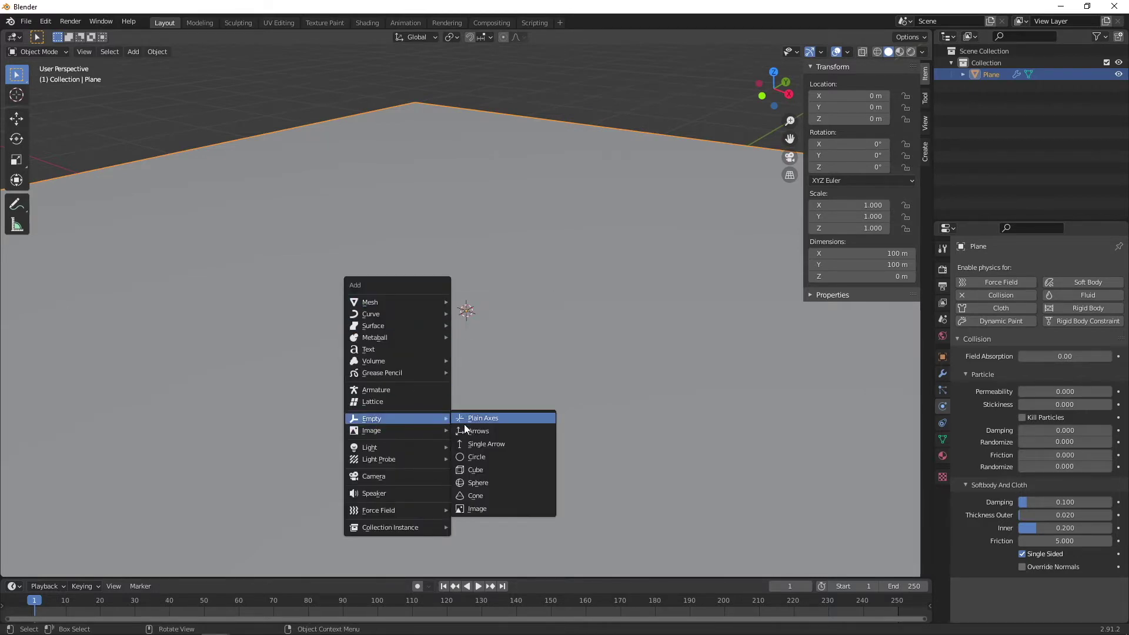
left_click(483, 421)
middle_click_drag(520, 332, 558, 300)
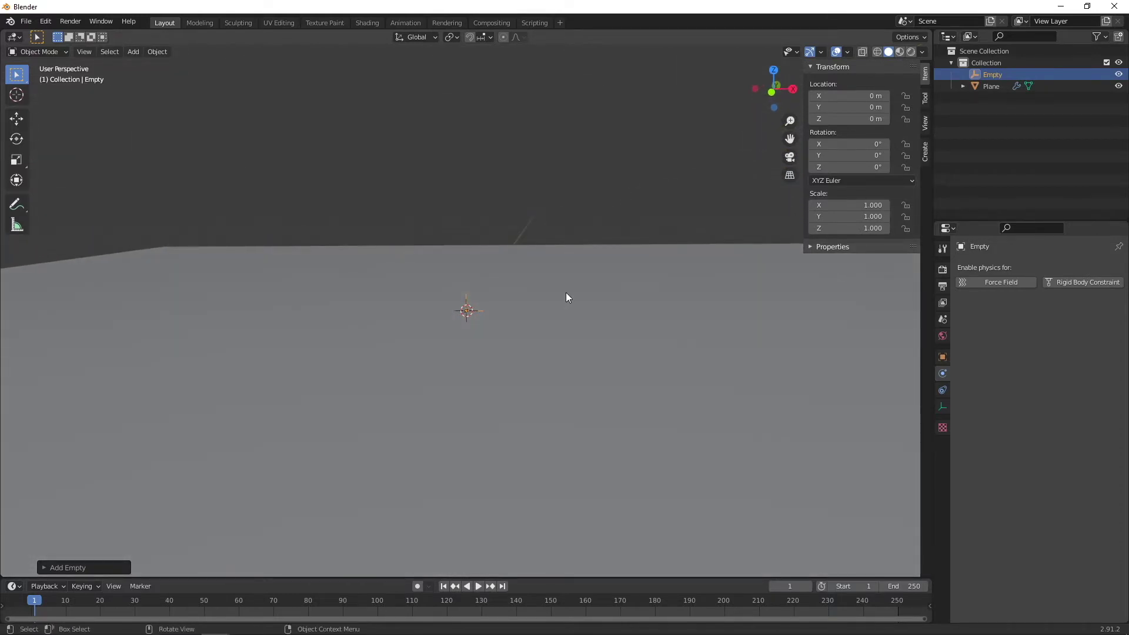
key("g")
key("z")
left_click(572, 213)
middle_click_drag(575, 212, 565, 235)
left_click(481, 137)
middle_click_drag(481, 137, 510, 235)
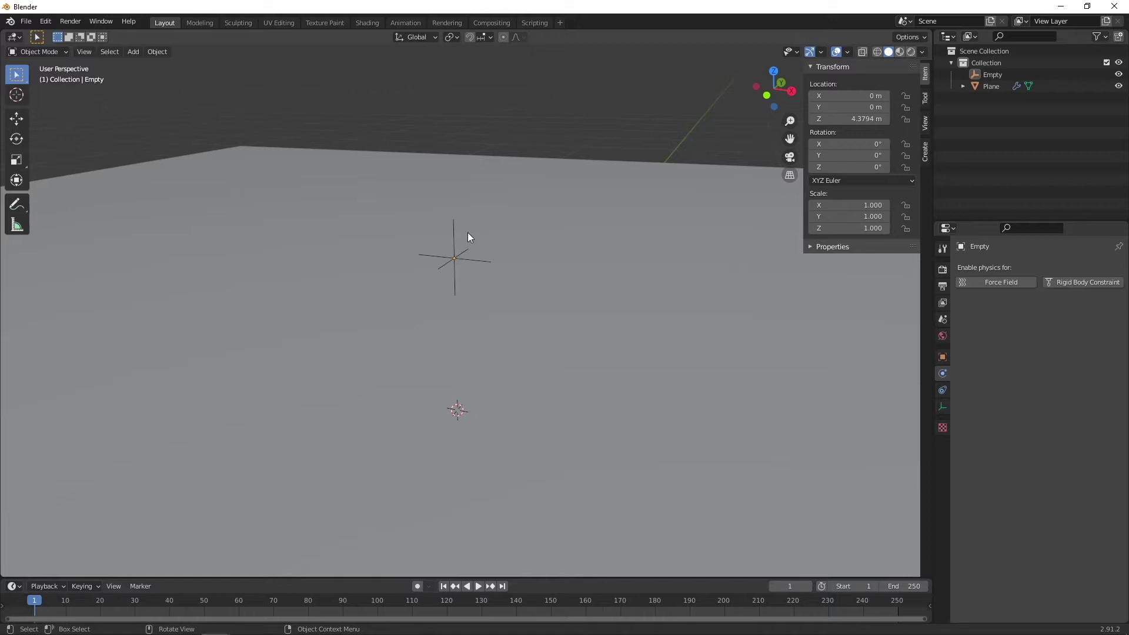
Add a UV sphere and raise it along Z above the empty to about 9.25 m
key("shift")
key("shift+a")
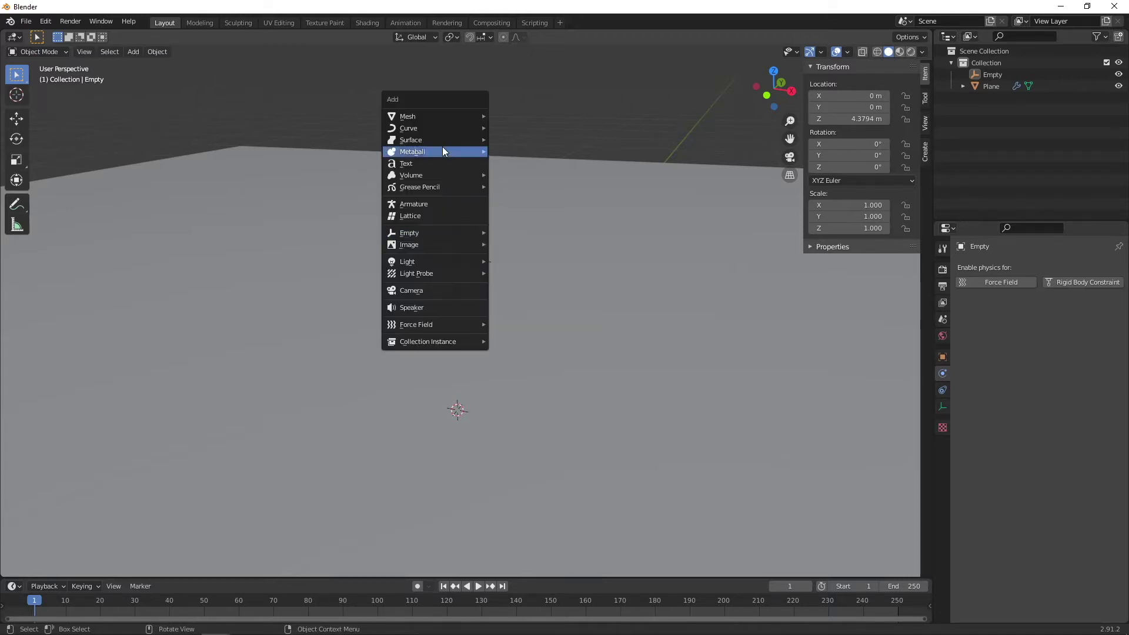
mouse_move(435, 116)
left_click(532, 151)
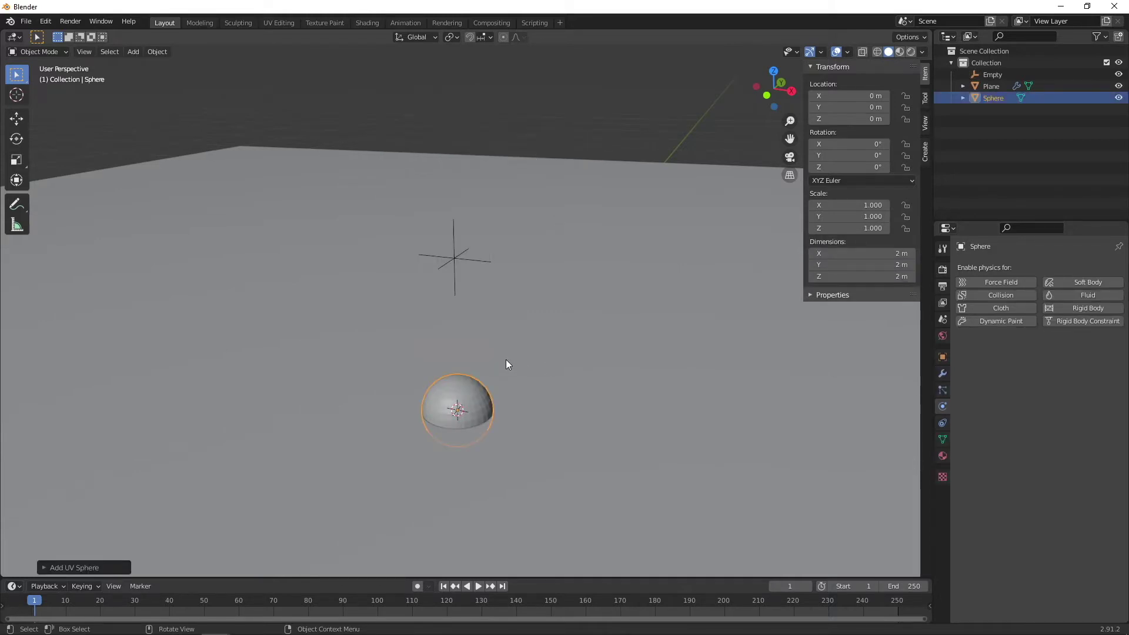
key("g")
key("z")
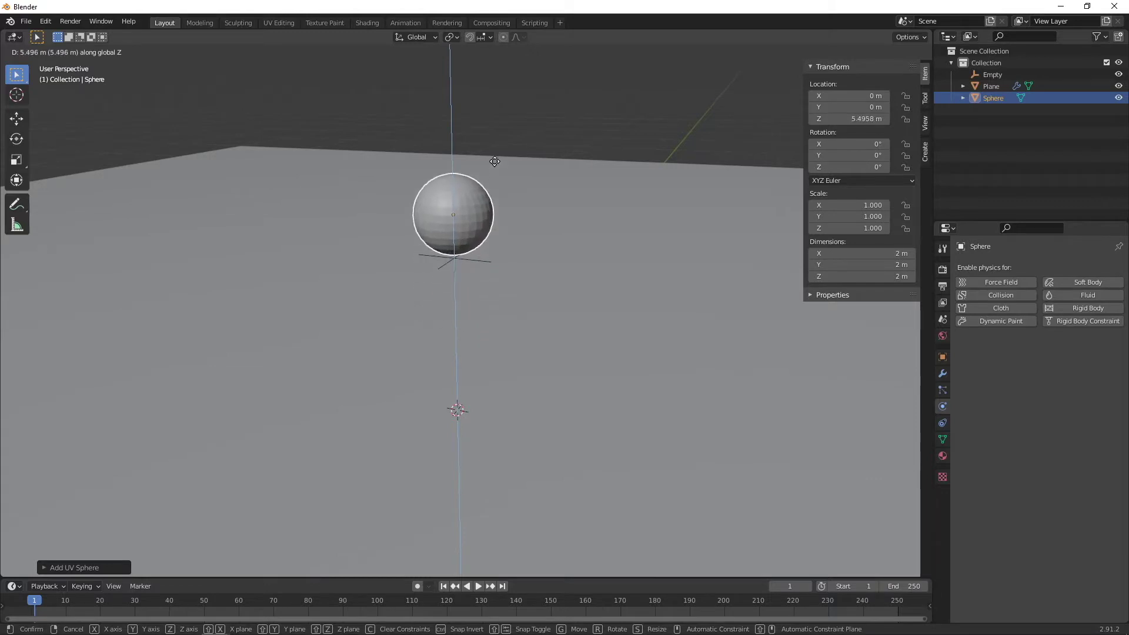
left_click(506, 549)
scroll(502, 256, "down", 3)
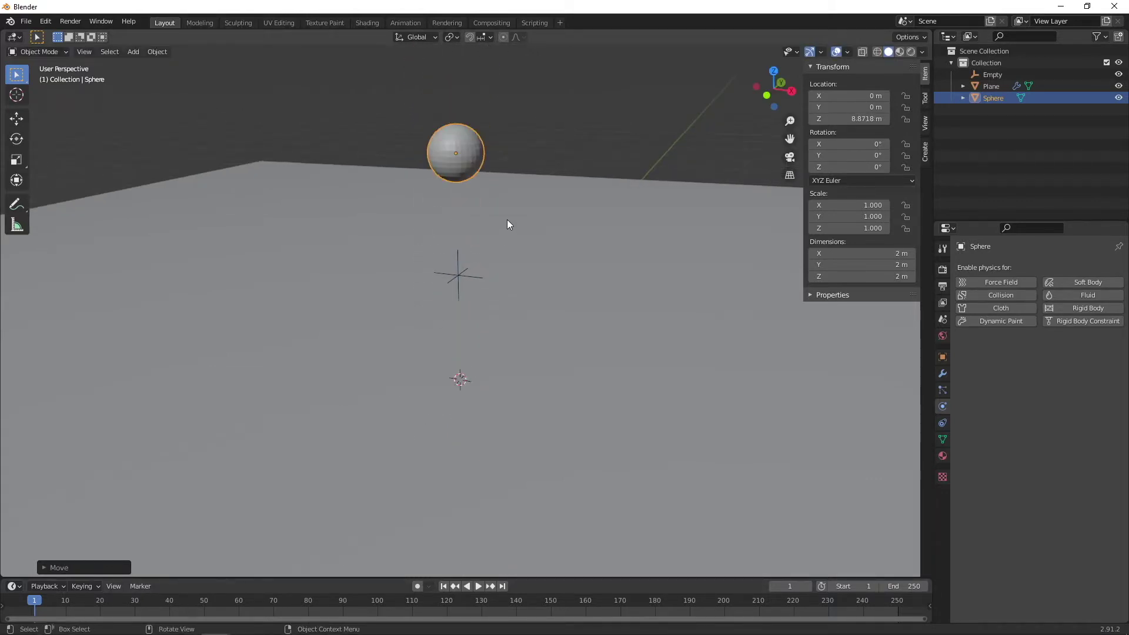
key("g")
key("z")
left_click(516, 213)
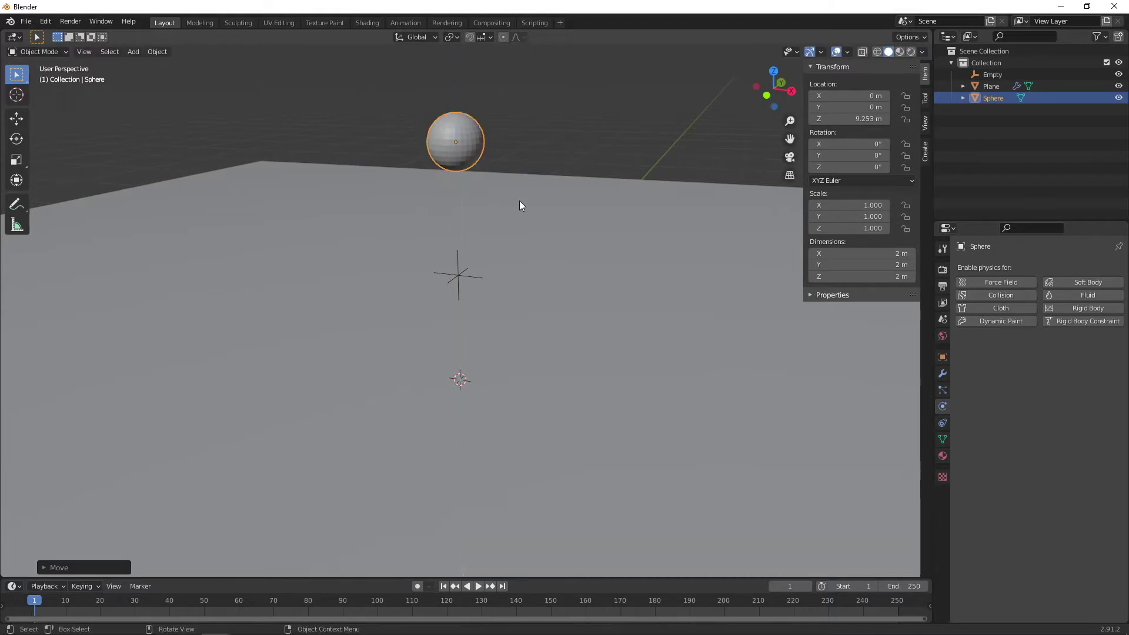
Scale the sphere uniformly by a factor of 0.15
key("s")
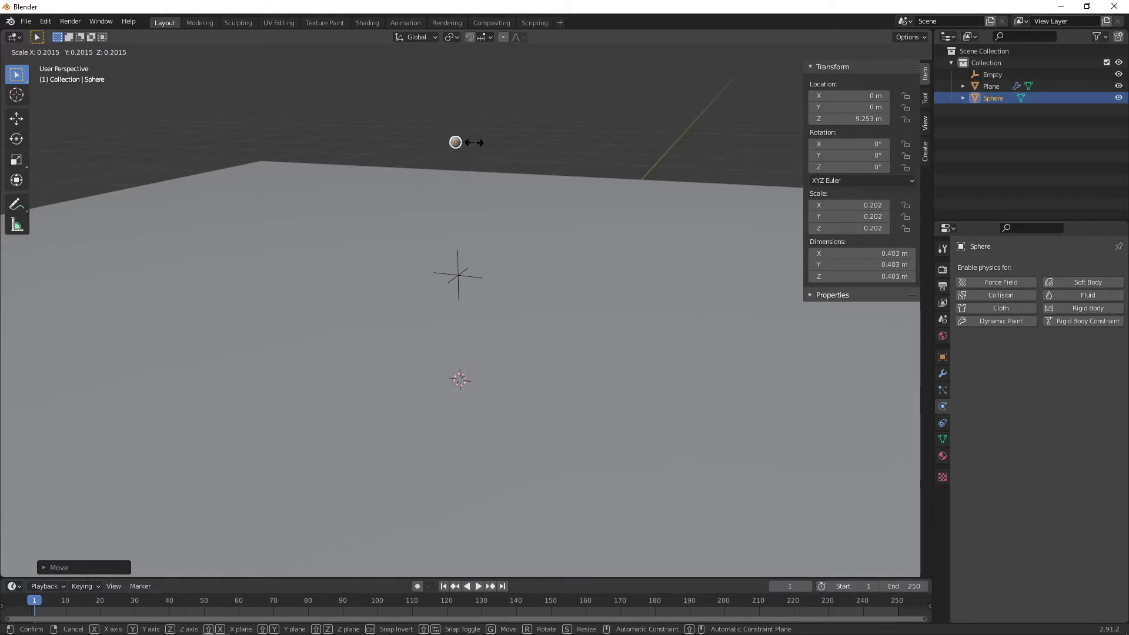
type("0.15")
key("Return")
Lower the small sphere along Z to about 8.53 m
middle_click_drag(469, 142, 537, 293)
key("g")
key("z")
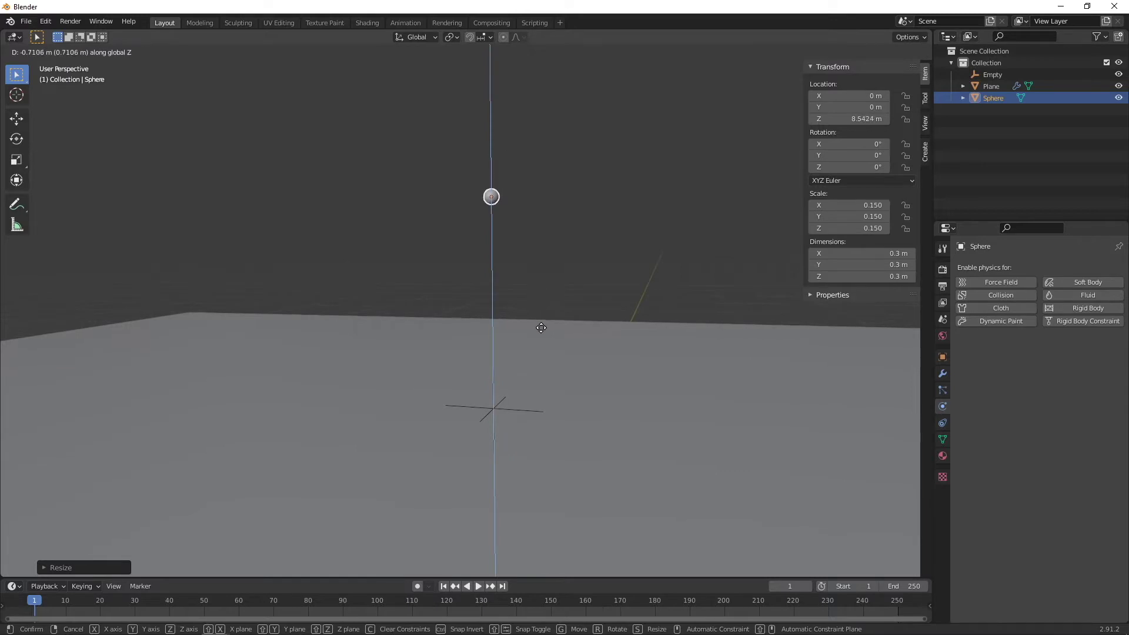
left_click(538, 327)
middle_click_drag(538, 327, 492, 388)
left_click(531, 285)
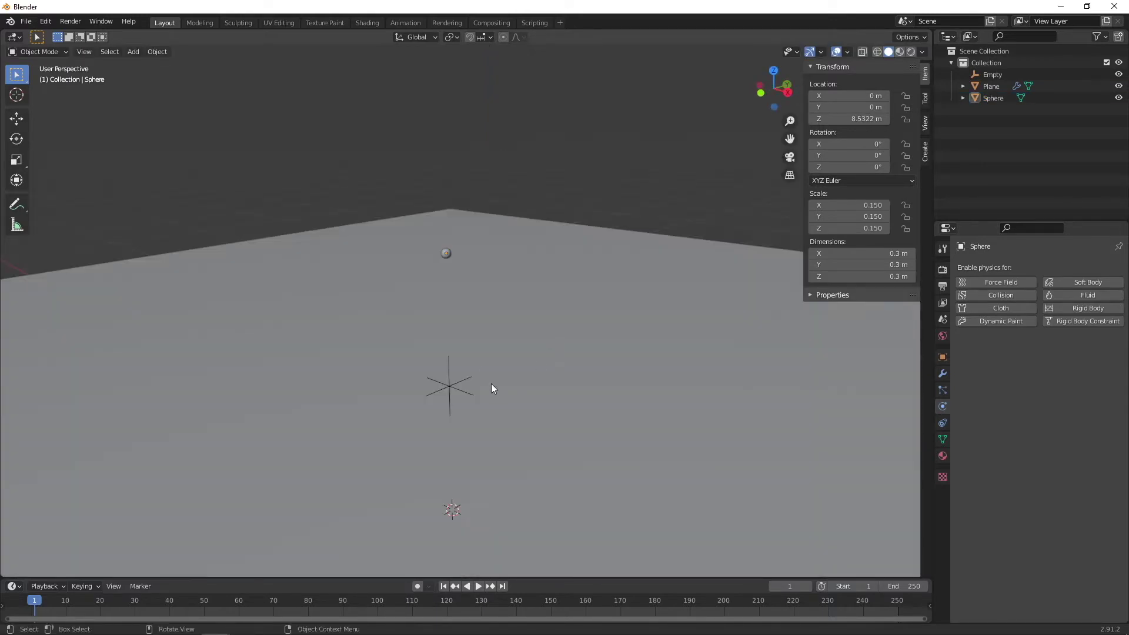
Parent the sphere to the empty using the Object option
middle_click_drag(450, 203, 472, 233)
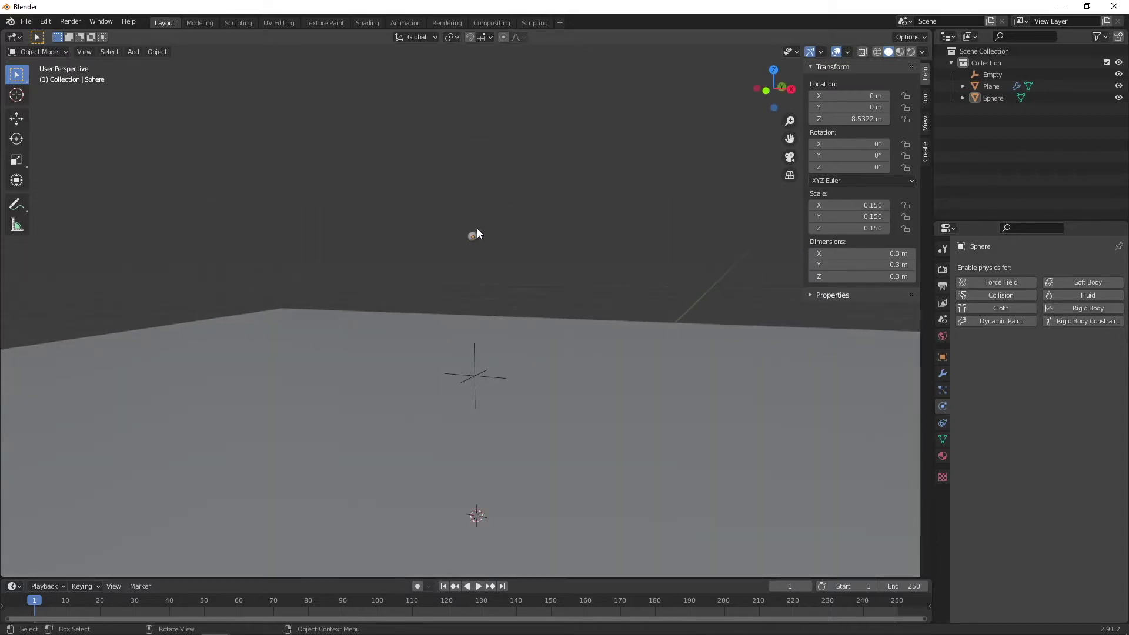
left_click(471, 233)
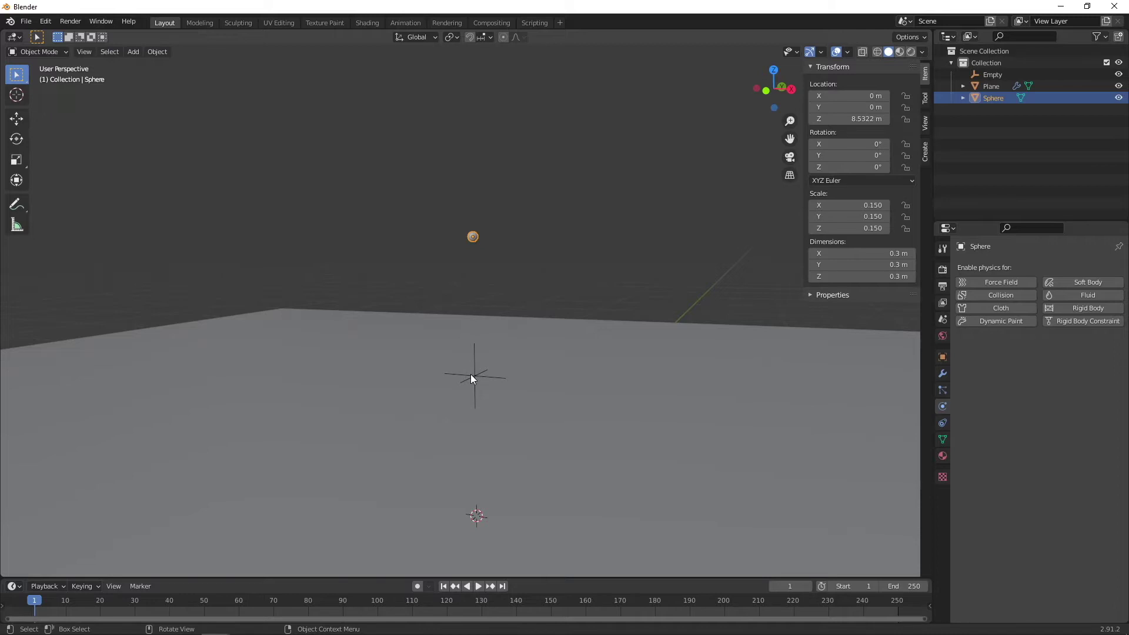
left_click(496, 265)
left_click(474, 238)
left_click(473, 353)
left_click(500, 229)
middle_click_drag(499, 230, 492, 230)
left_click(486, 229)
left_click(485, 340, "shift")
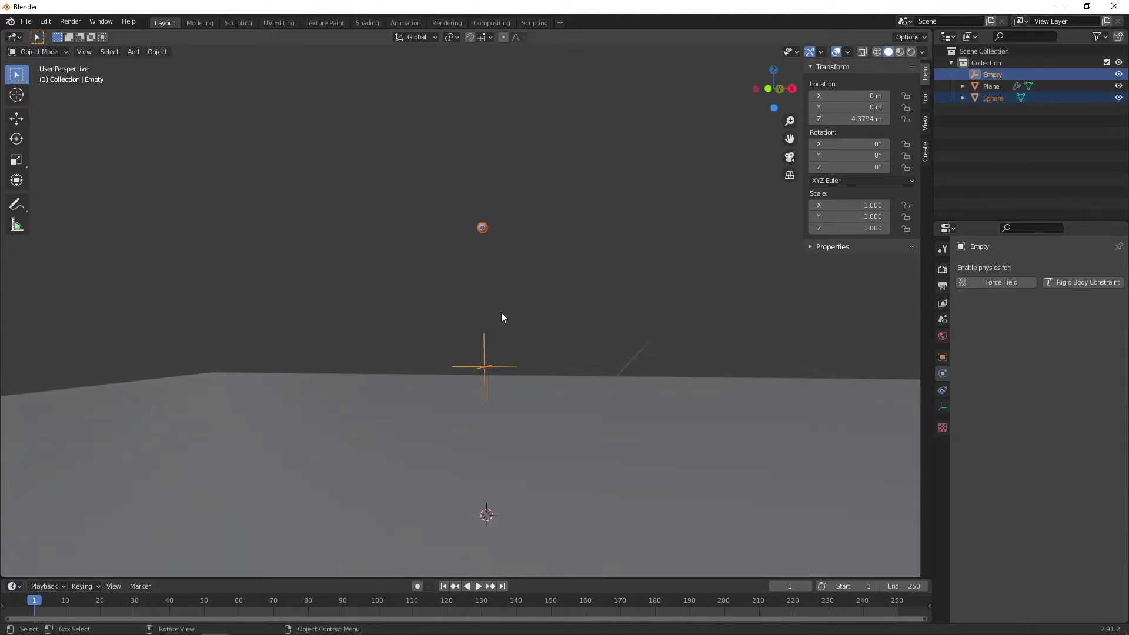
key("ctrl+p")
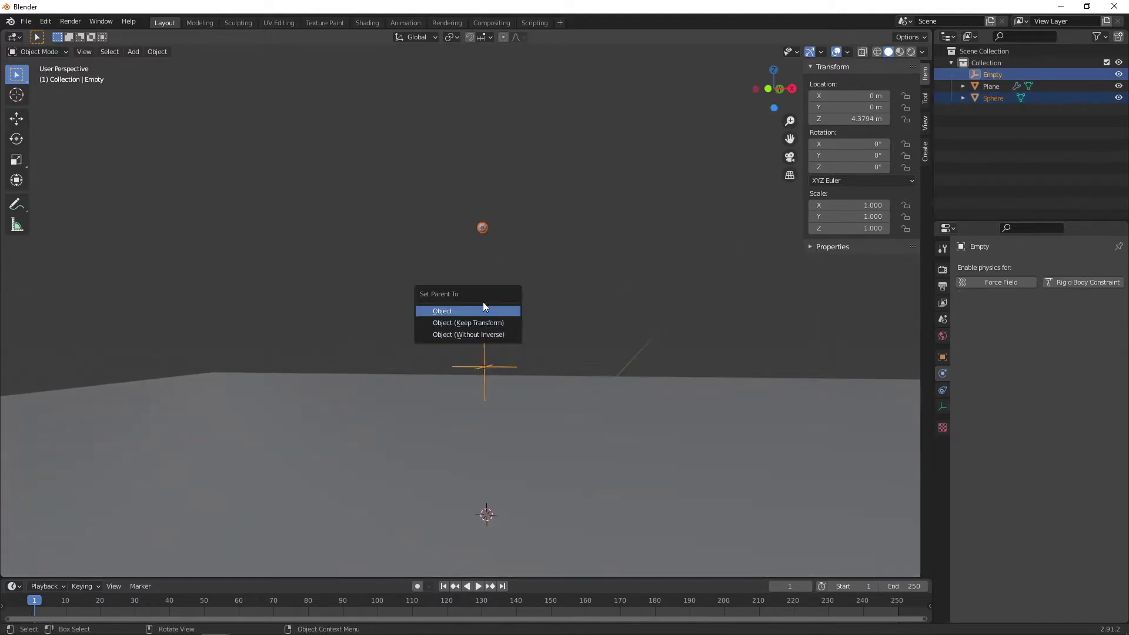
left_click(482, 311)
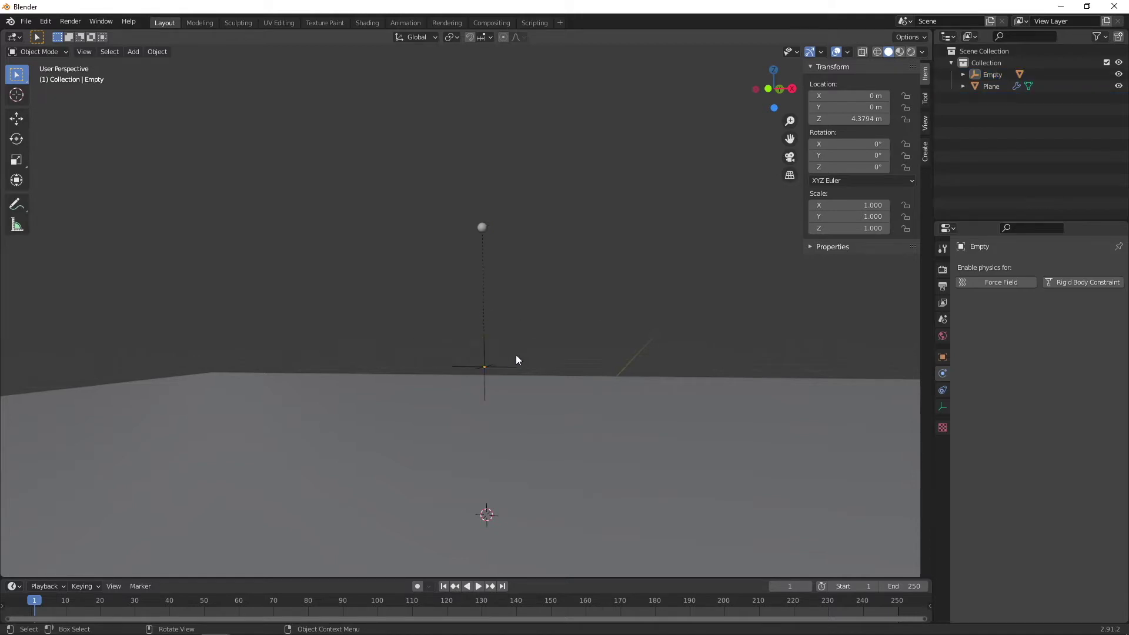
Test-rotate the empty about the global Y axis to check that the parented sphere follows it
left_click(497, 371)
middle_click_drag(541, 347, 460, 343)
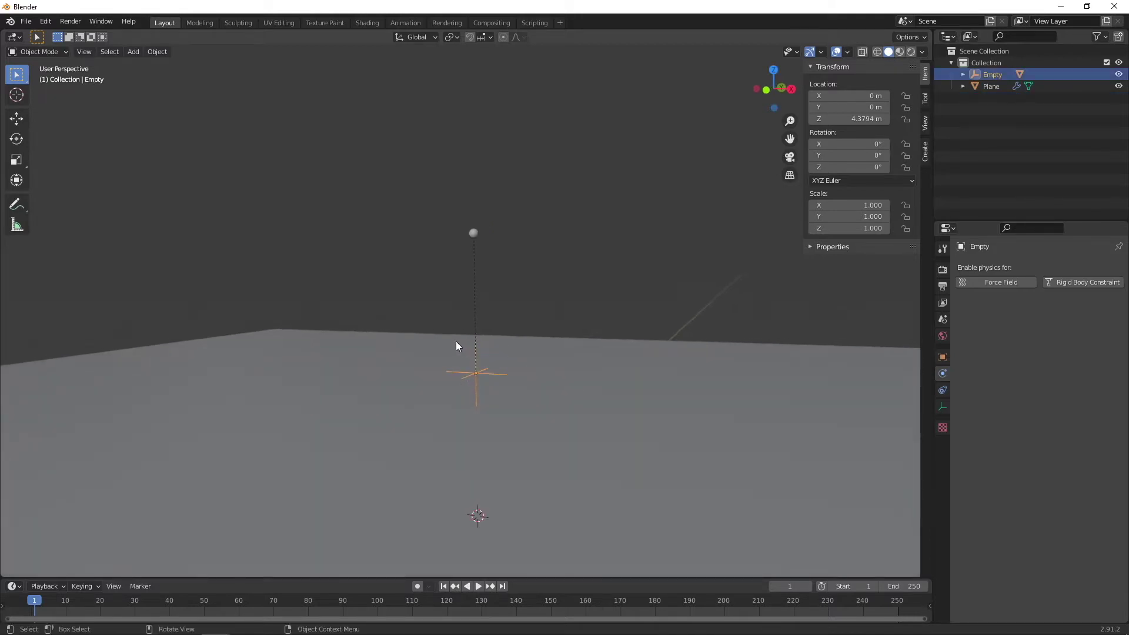
key("r")
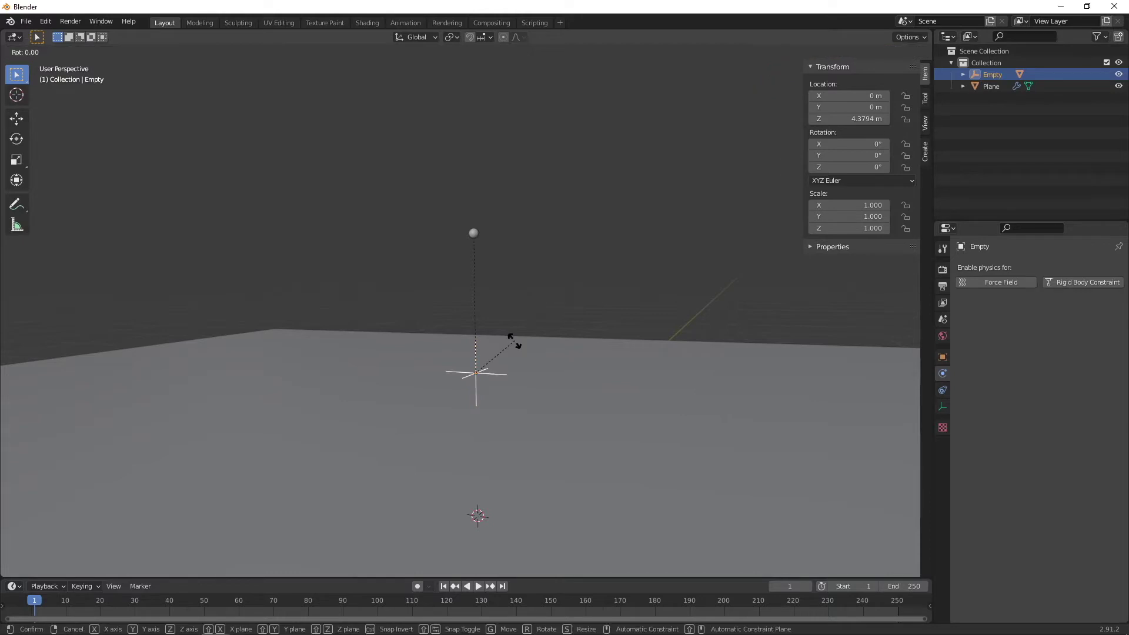
key("y")
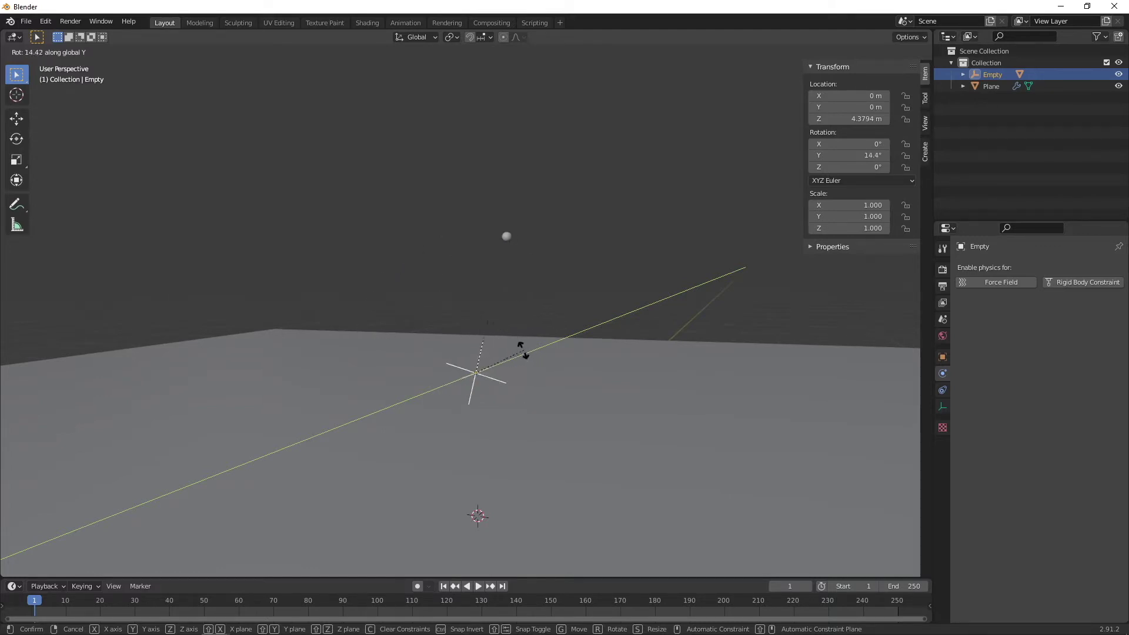
key("Escape")
left_click(564, 272)
middle_click_drag(570, 276, 562, 281)
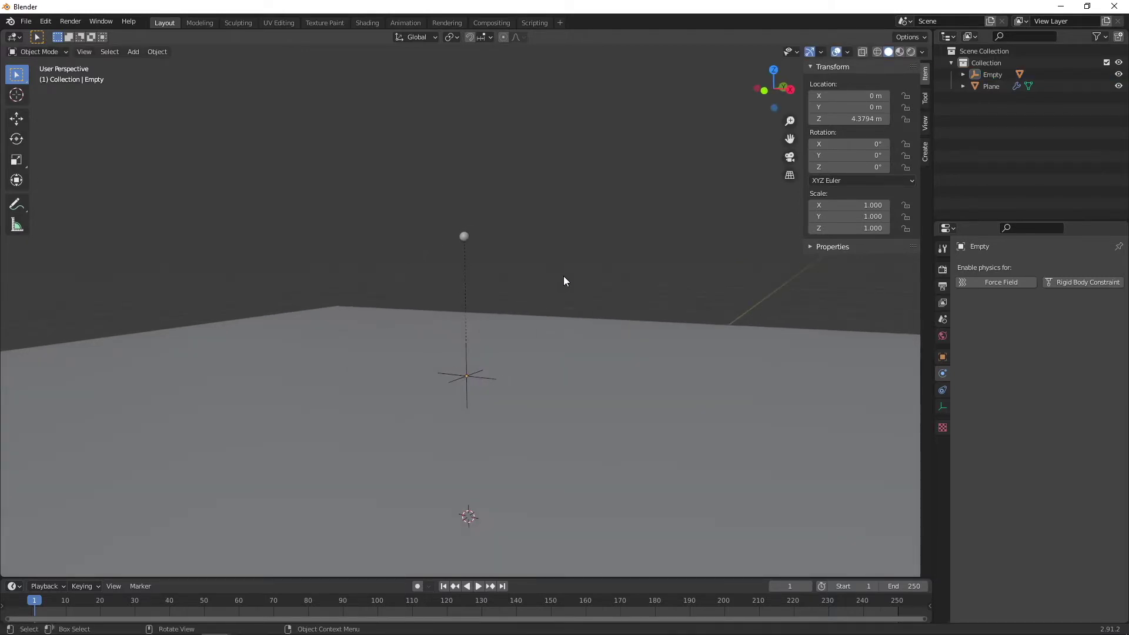
Add an emitter particle system to the small sphere and set its particle number to 2000
left_click(462, 236)
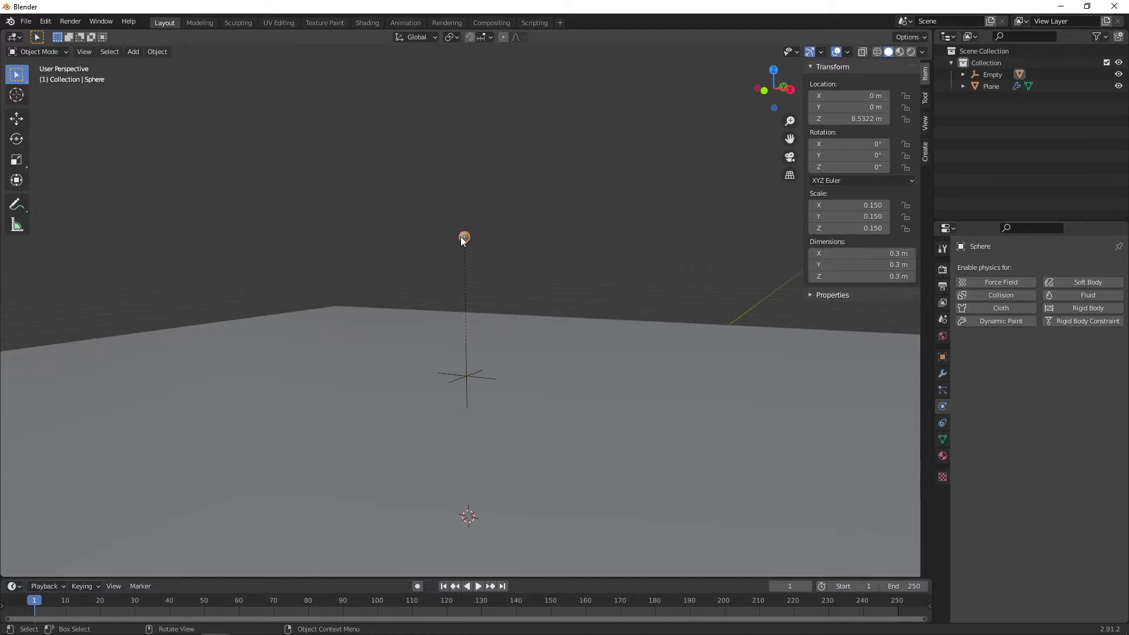
left_click(943, 391)
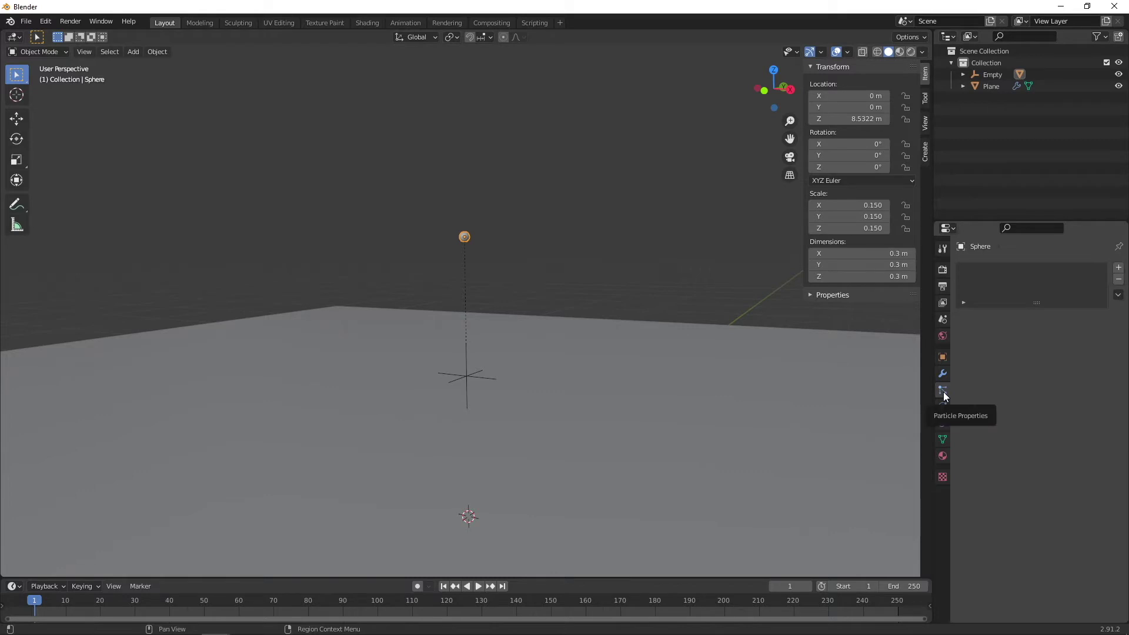
left_click(1119, 268)
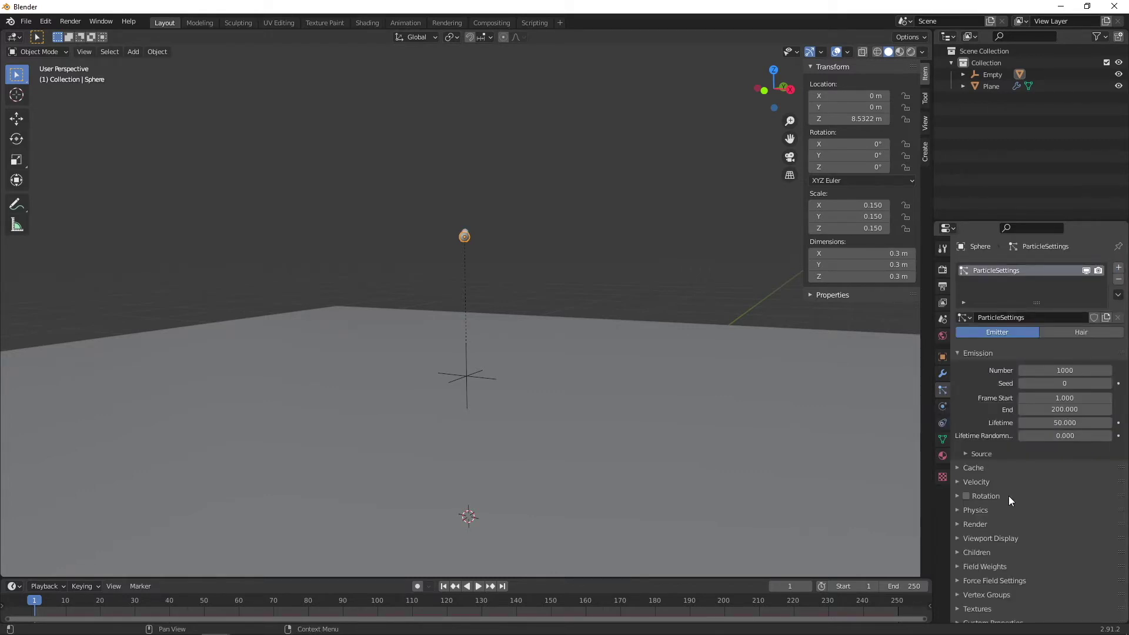
scroll(1015, 488, "down", 1)
left_click(1058, 364)
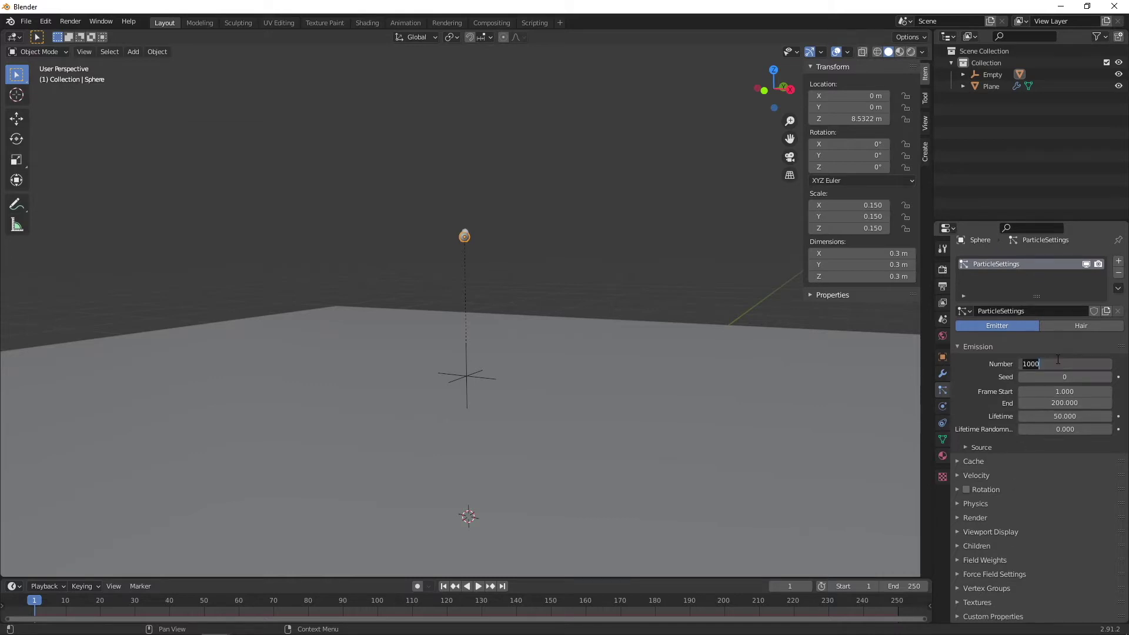
type("2000")
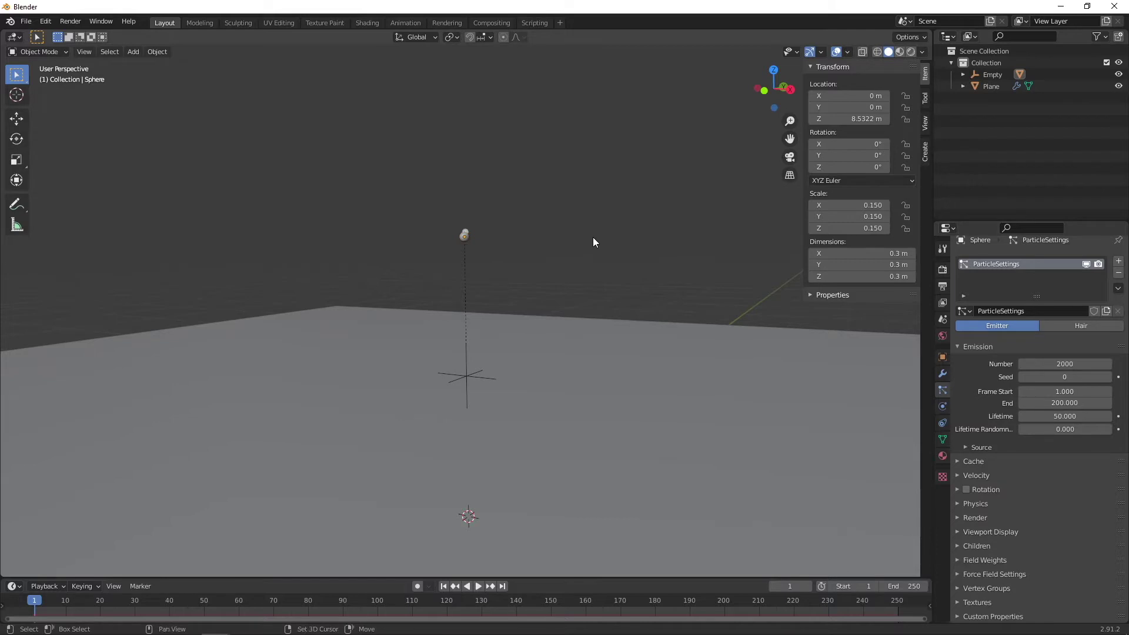
Add another UV sphere and move it far from the emitter, to about X 28.8, Y 20.8, Z 30.5 m
key("shift+a")
mouse_move(593, 237)
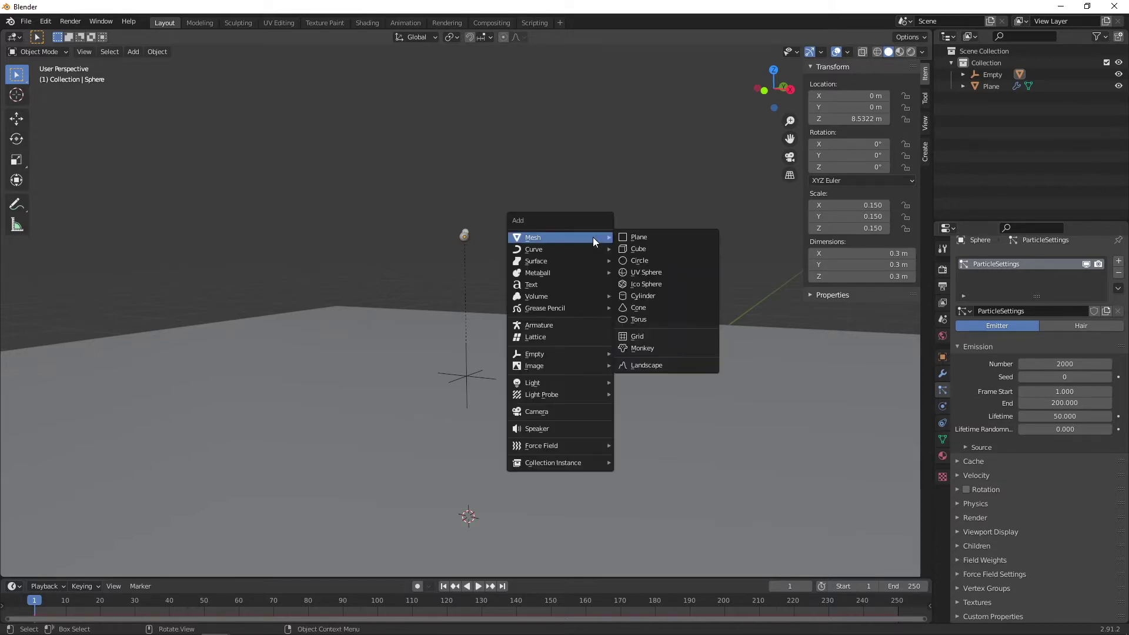
left_click(671, 274)
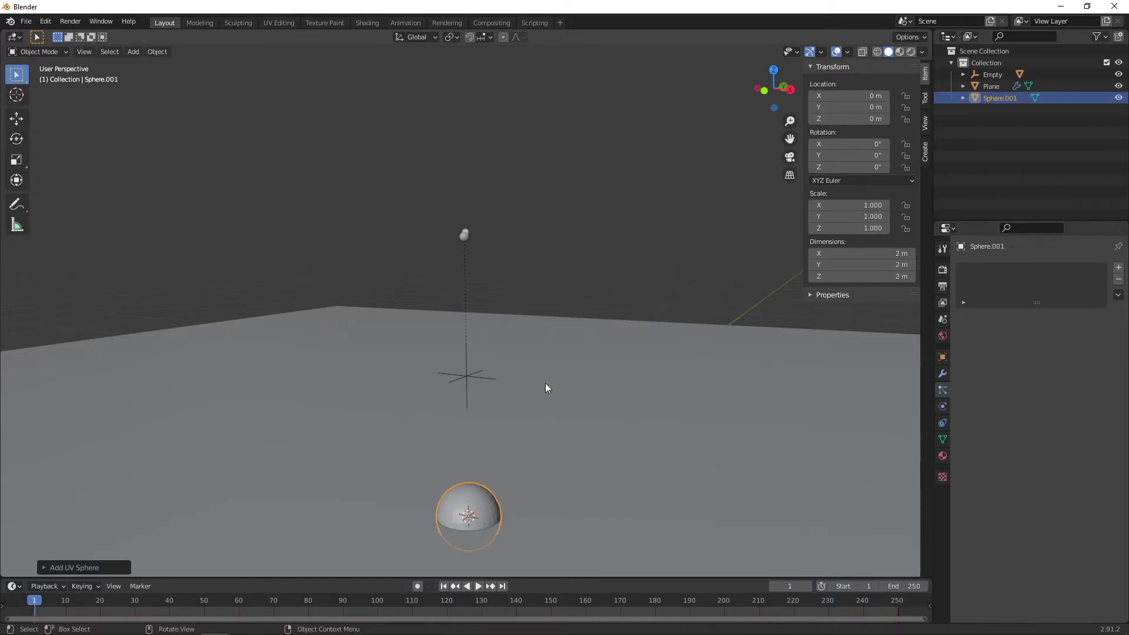
key("g")
left_click(603, 507)
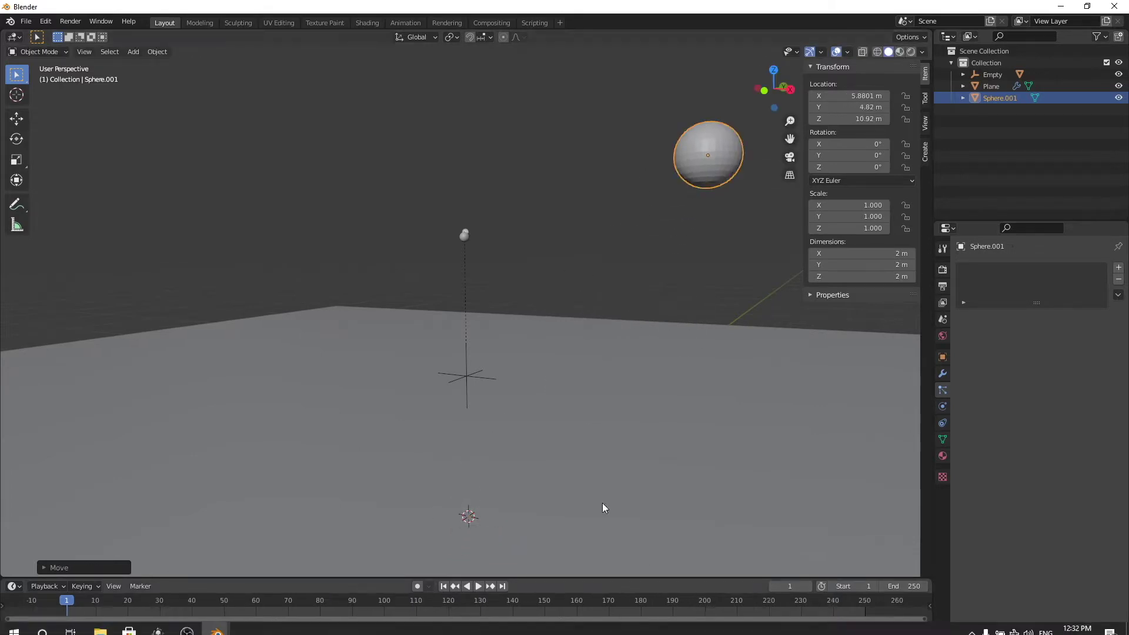
scroll(603, 507, "down", 7)
key("g")
left_click(562, 296)
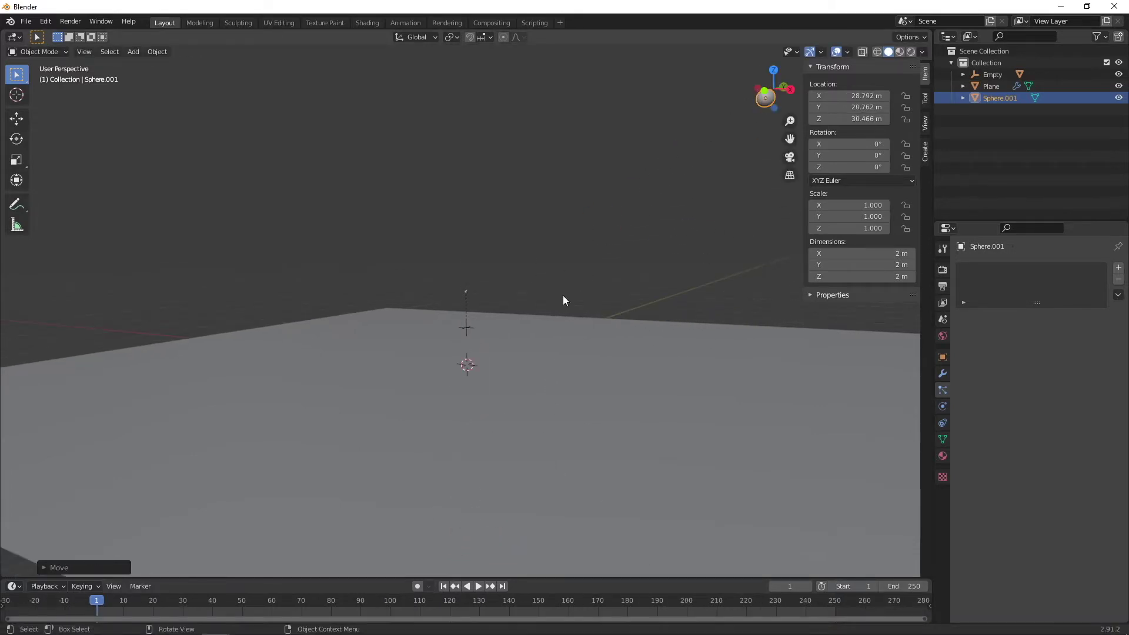
scroll(572, 273, "down", 1)
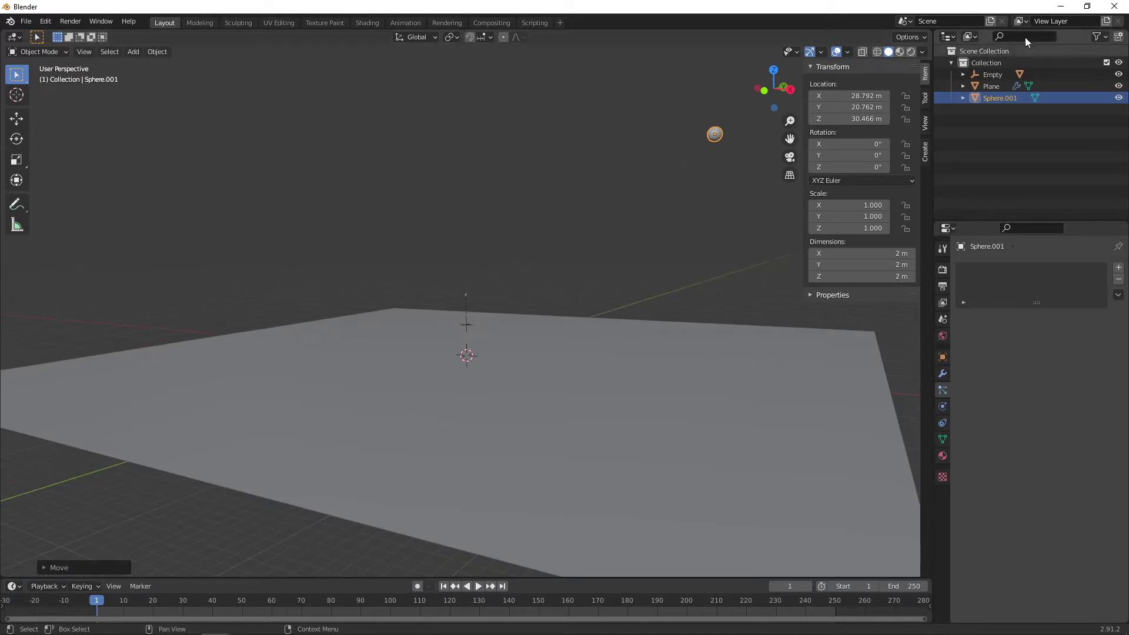
Rename the new distant UV sphere as Ember
double_click(1007, 95)
type("Emb")
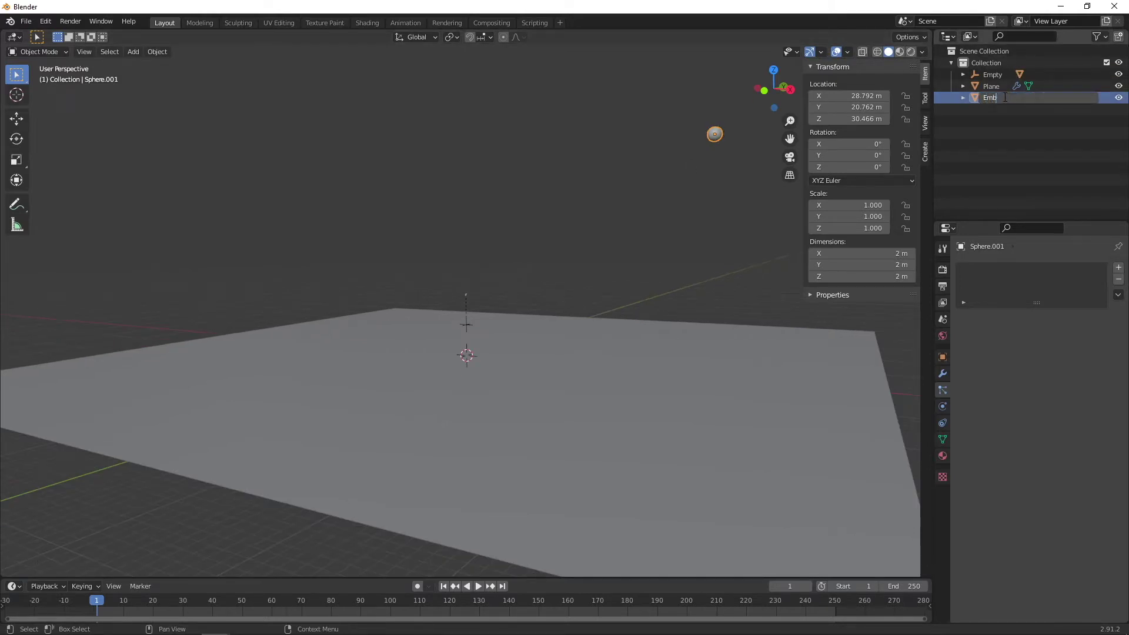
type("er")
key("Return")
Give Ember a new material with an Emission surface and a strength of 50
left_click(943, 456)
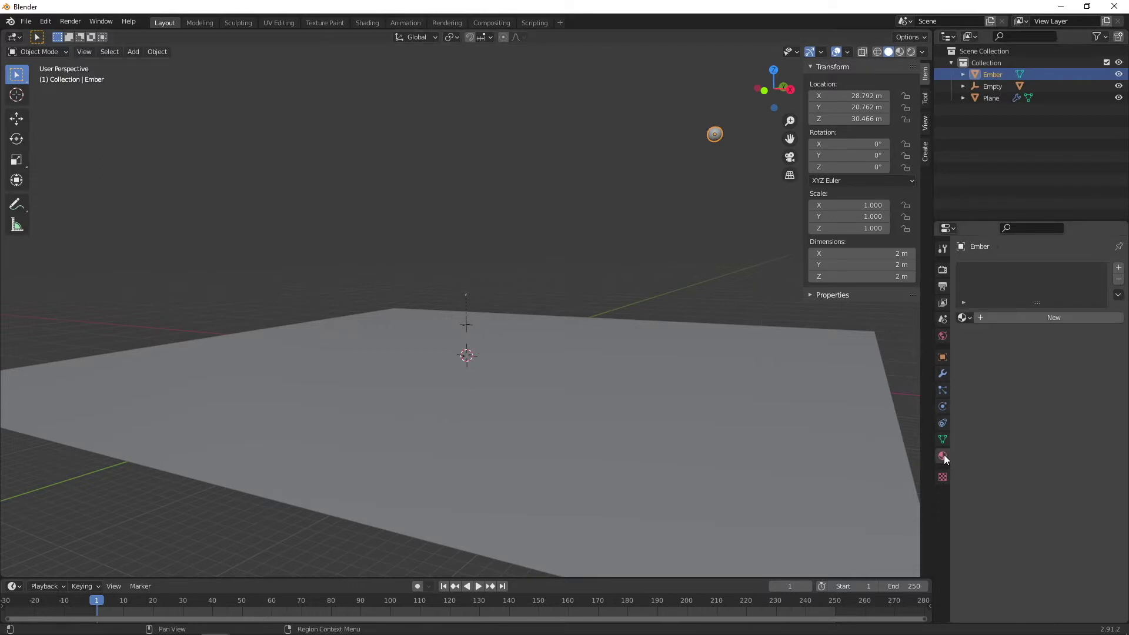
scroll(852, 391, "up", 3)
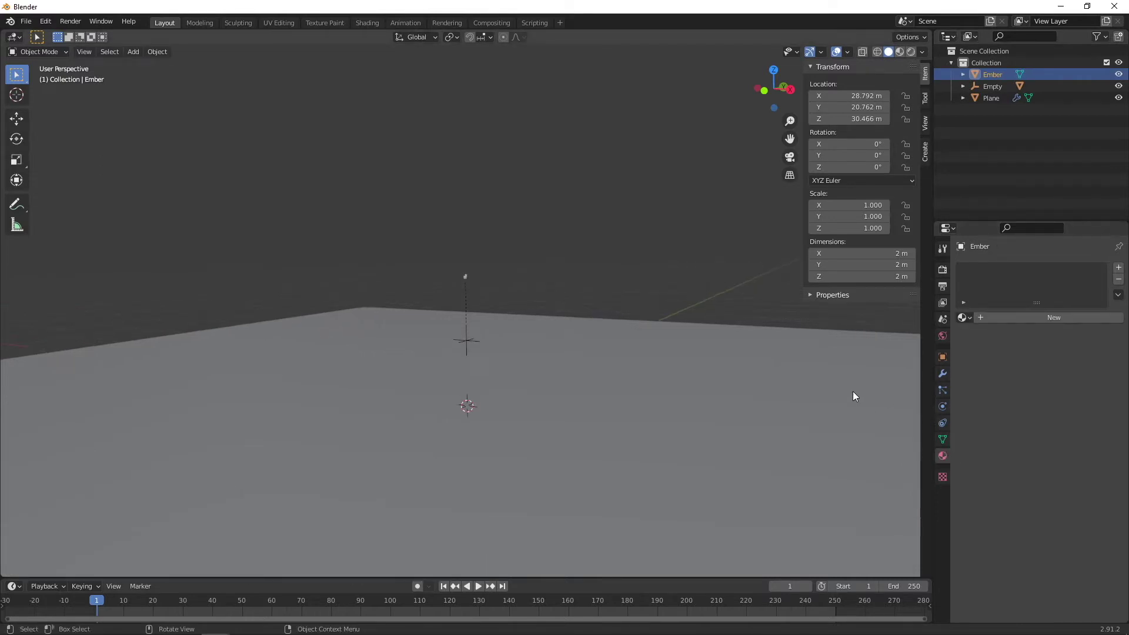
left_click(1026, 317)
left_click(1038, 388)
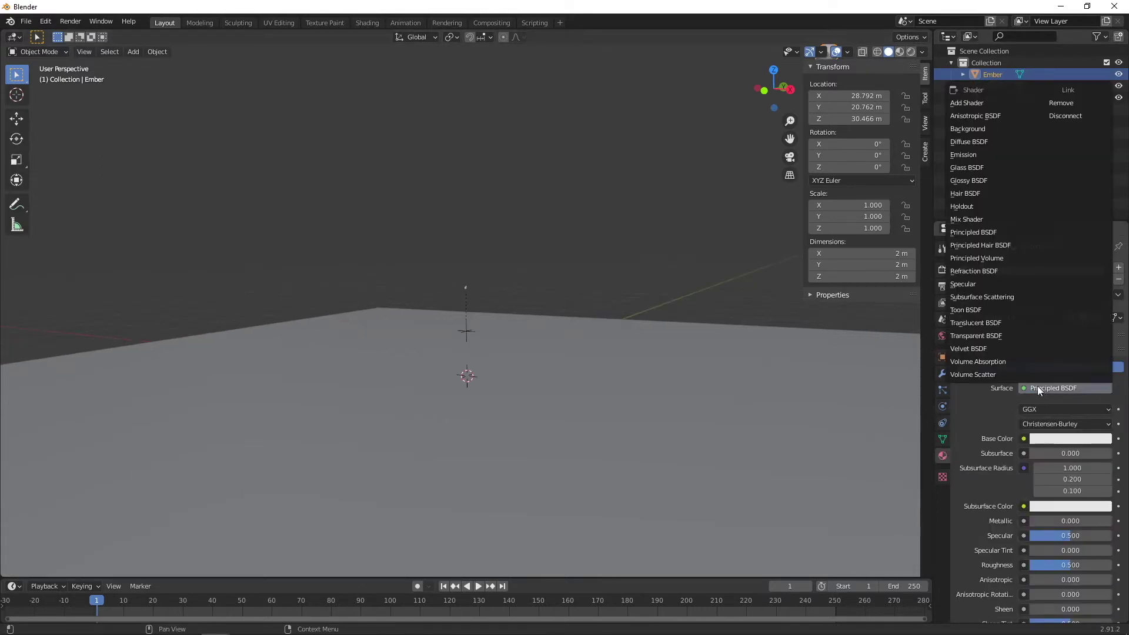
left_click(975, 154)
left_click(1058, 424)
type("1.0")
key("BackSpace")
key("BackSpace")
key("BackSpace")
type("50")
key("Return")
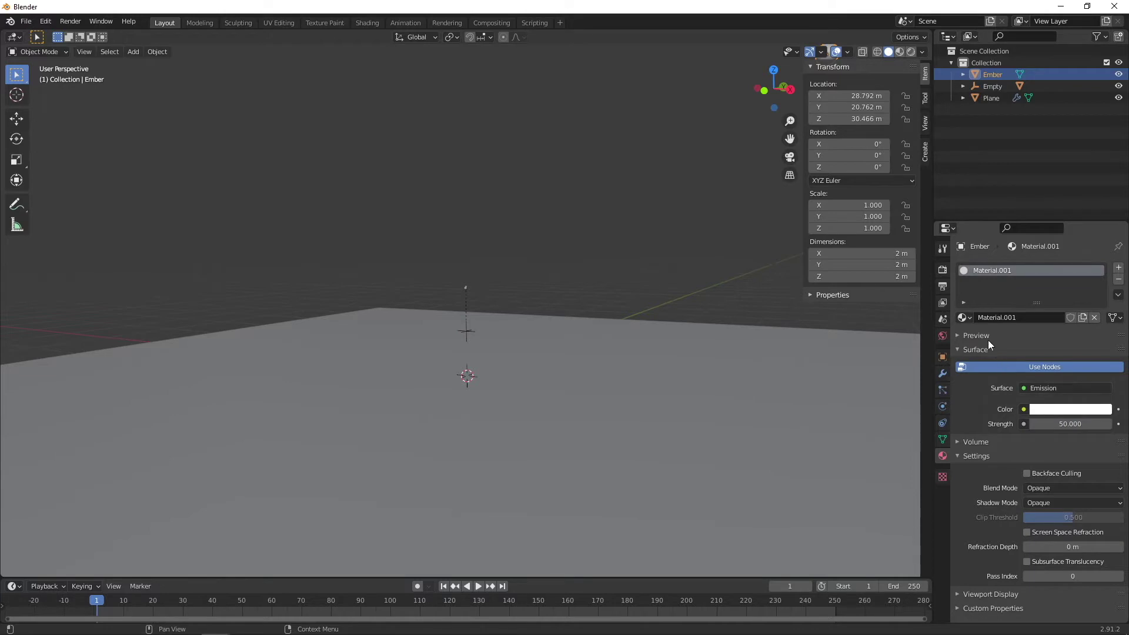
Show the material preview and set Ember's emission colour to a saturated orange
left_click(994, 335)
left_click(1064, 514)
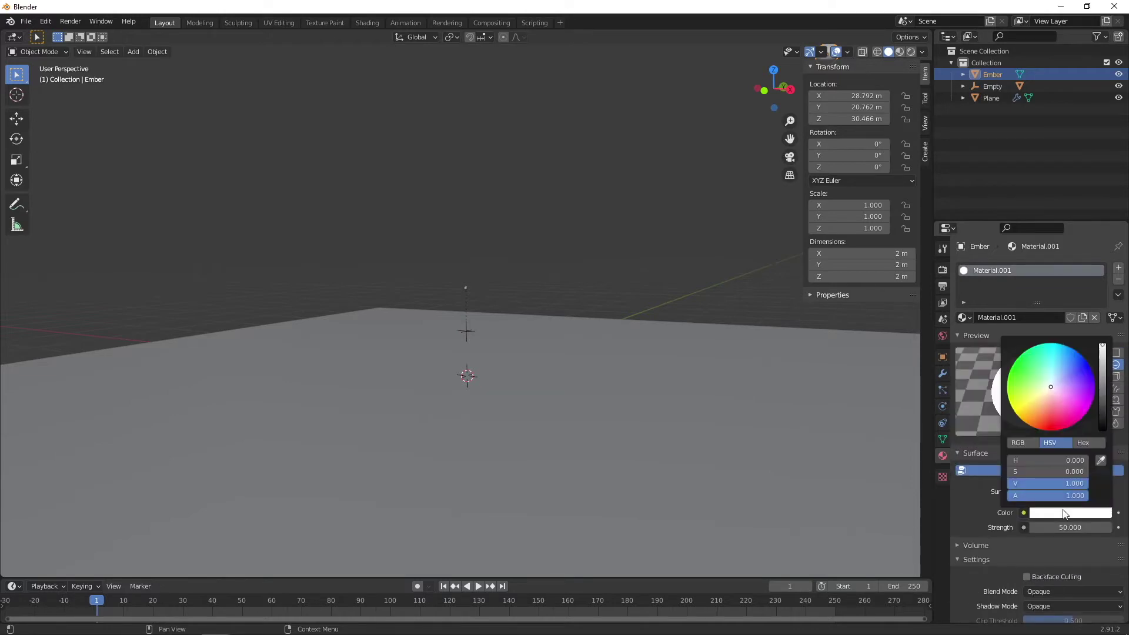
left_click_drag(1046, 406, 1032, 430)
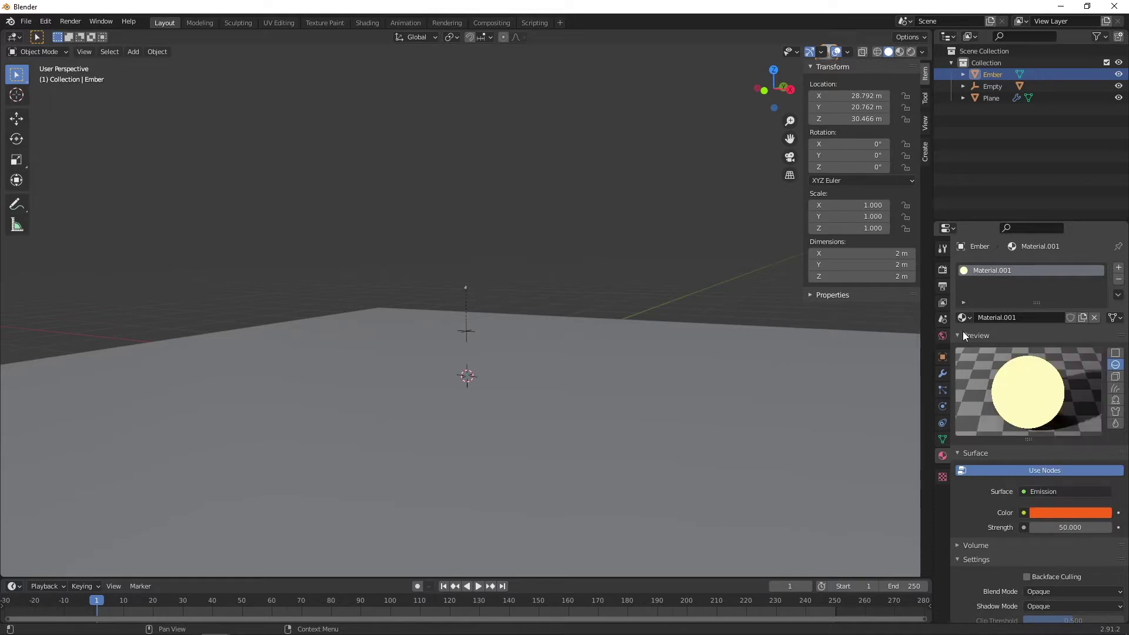
left_click(639, 345)
scroll(635, 300, "down", 3)
scroll(630, 301, "up", 3)
scroll(630, 298, "down", 5)
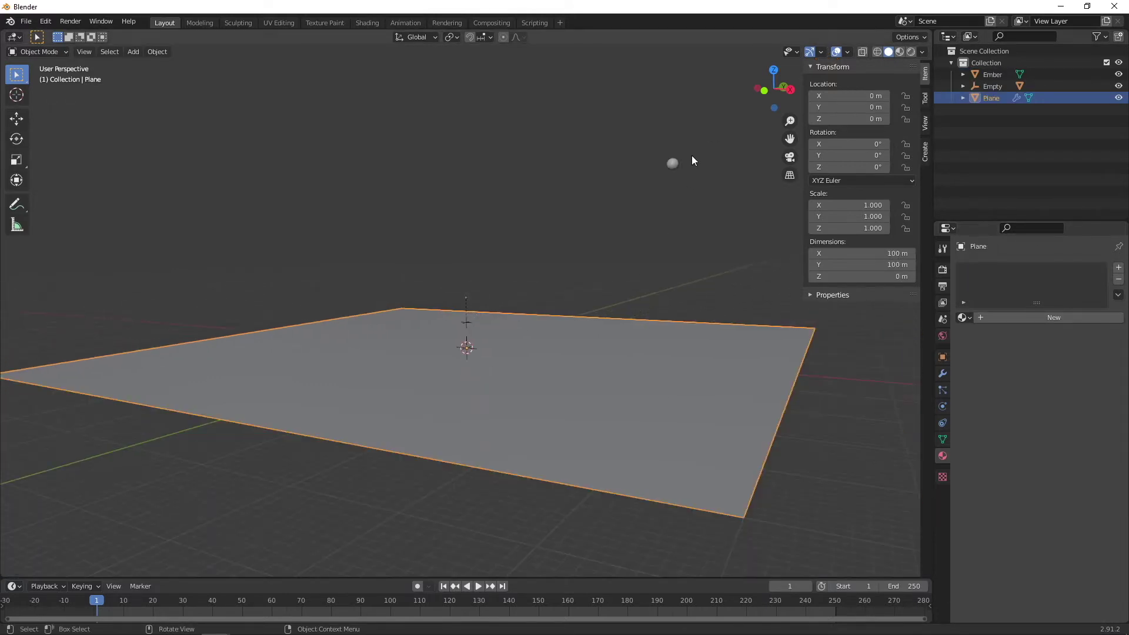
left_click(672, 163)
key("KP_Decimal")
scroll(556, 270, "up", 3)
left_click(553, 270)
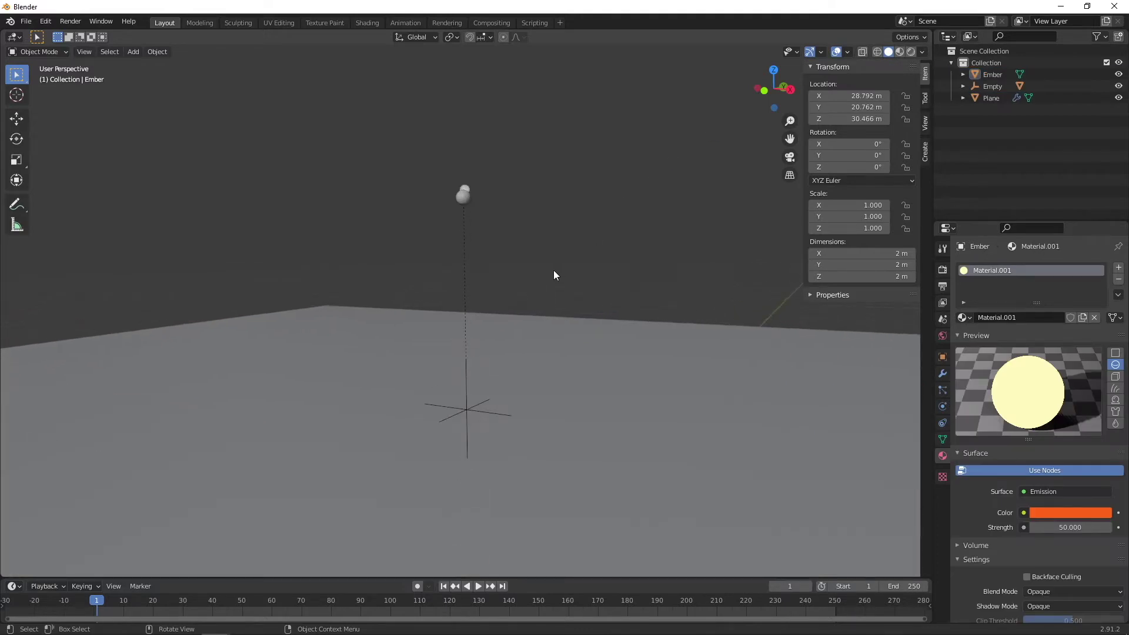
Rename the small emitter sphere under the empty as Sparkler
left_click(463, 194)
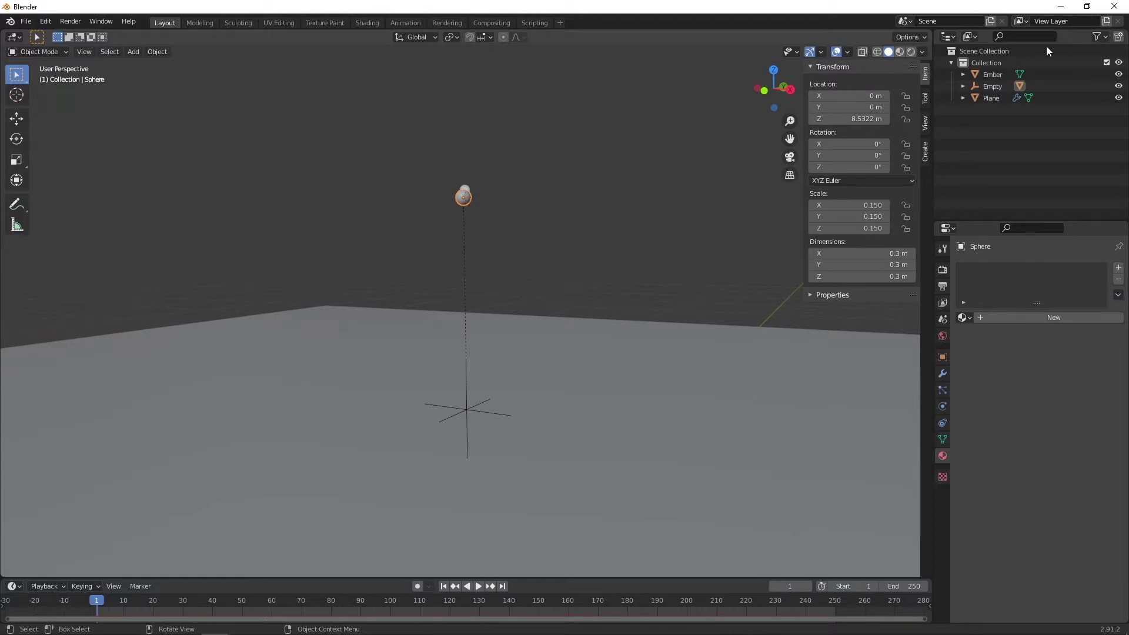
left_click(963, 86)
double_click(1006, 96)
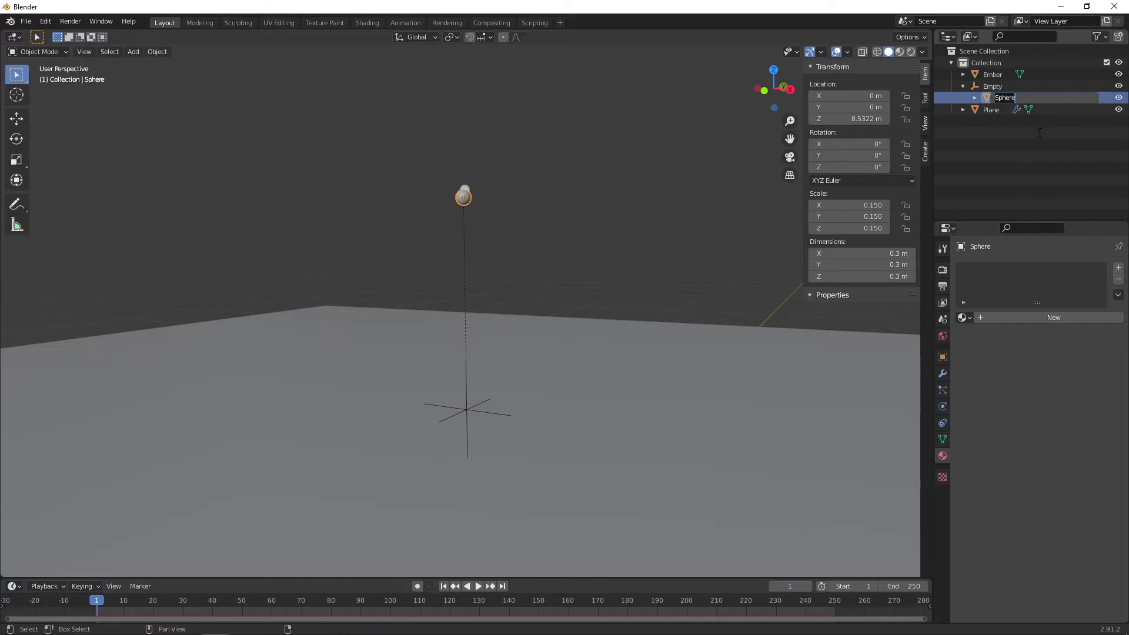
type("Sparkler")
key("Return")
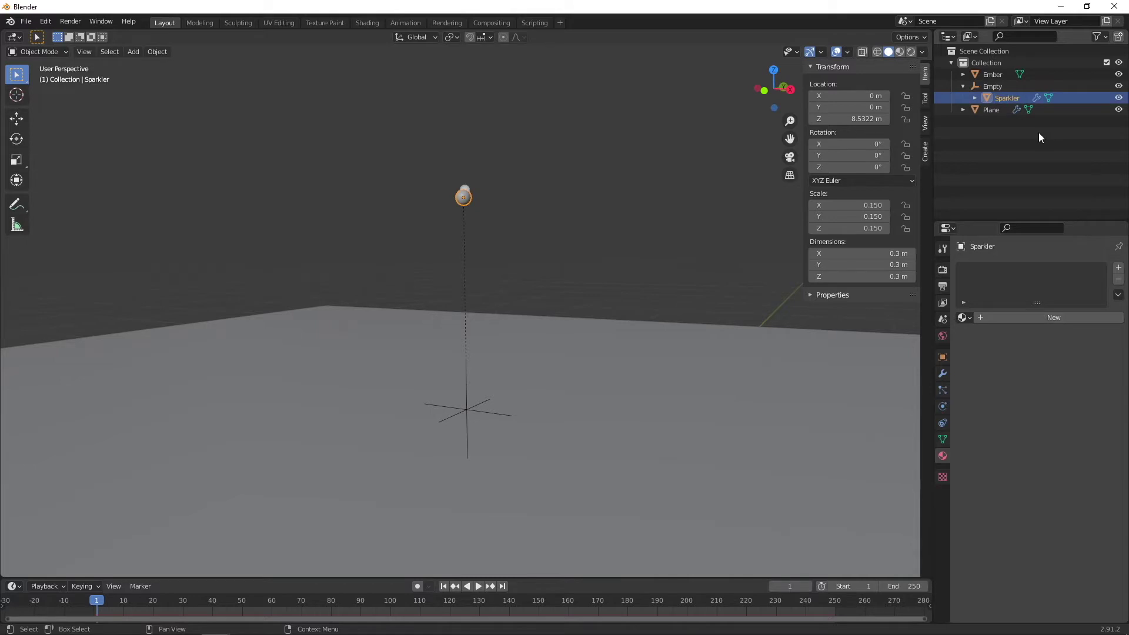
Render Sparkler's particles as Object, using Ember as the instance object
left_click(942, 390)
scroll(1029, 481, "down", 1)
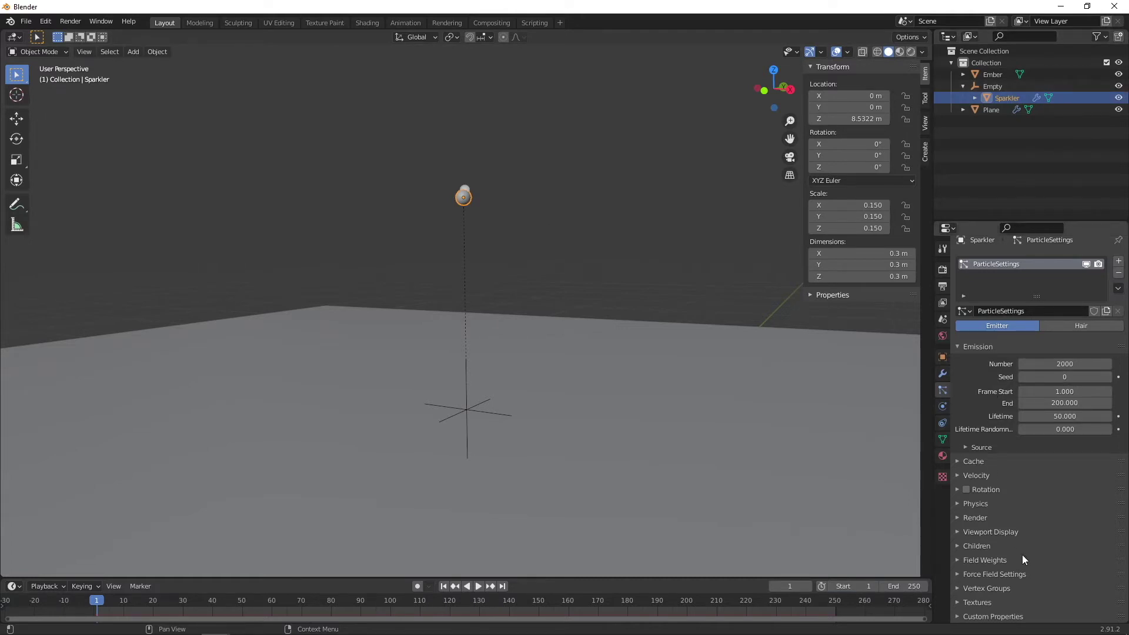
left_click(968, 520)
scroll(968, 521, "down", 3)
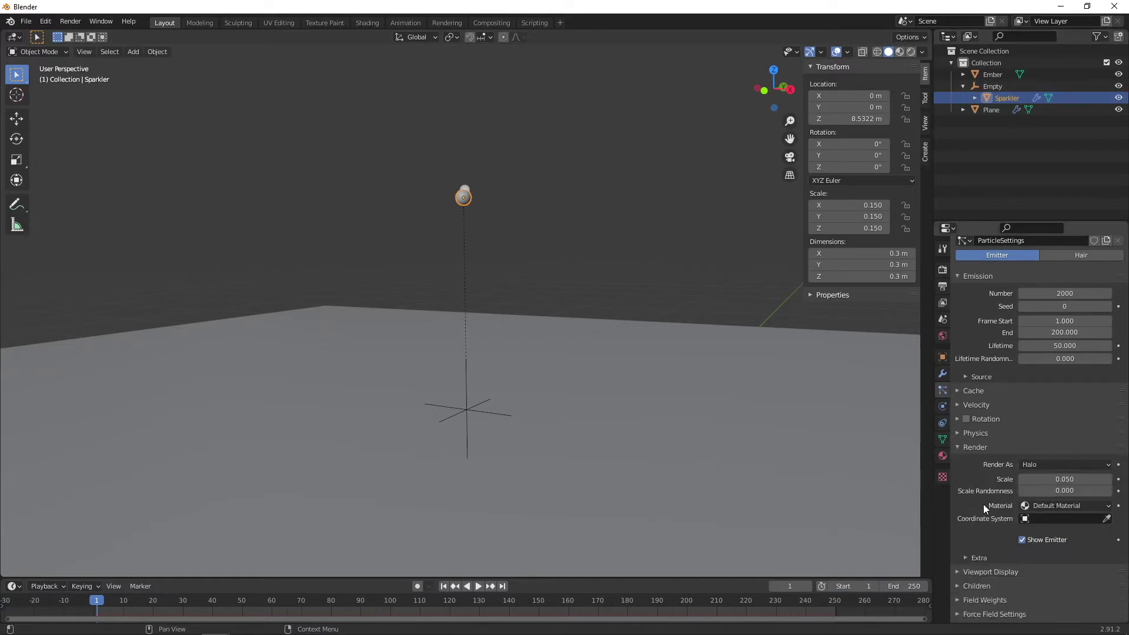
left_click(1043, 462)
left_click(1046, 526)
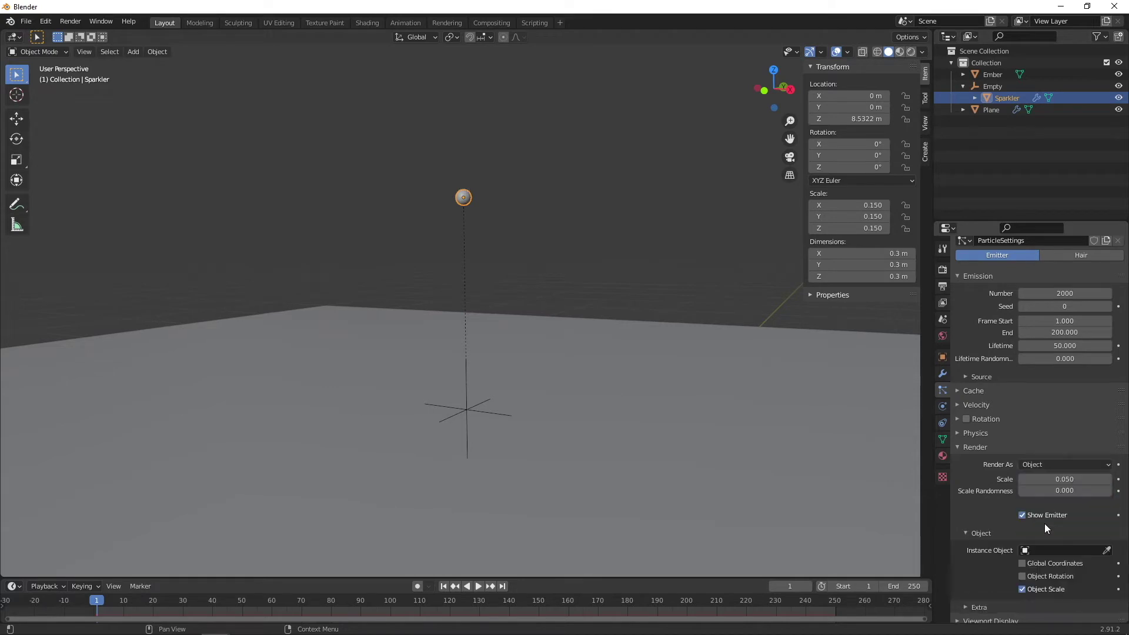
left_click(1049, 550)
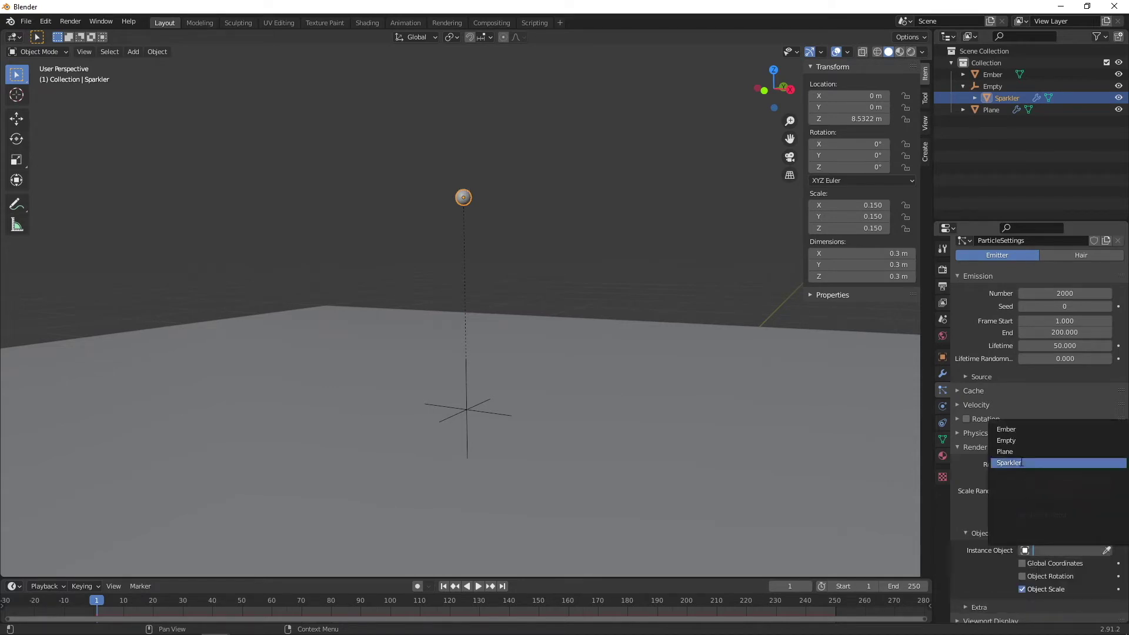
left_click(1021, 433)
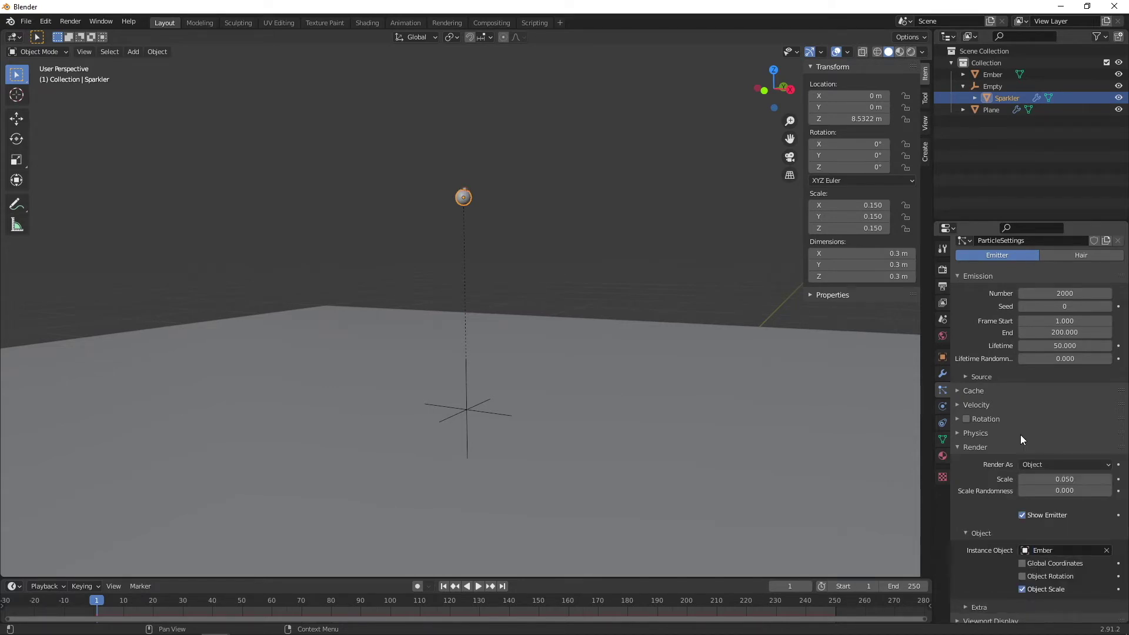
Set the render scale of Sparkler's particles to 0.02
scroll(1021, 435, "down", 2)
left_click(1079, 433)
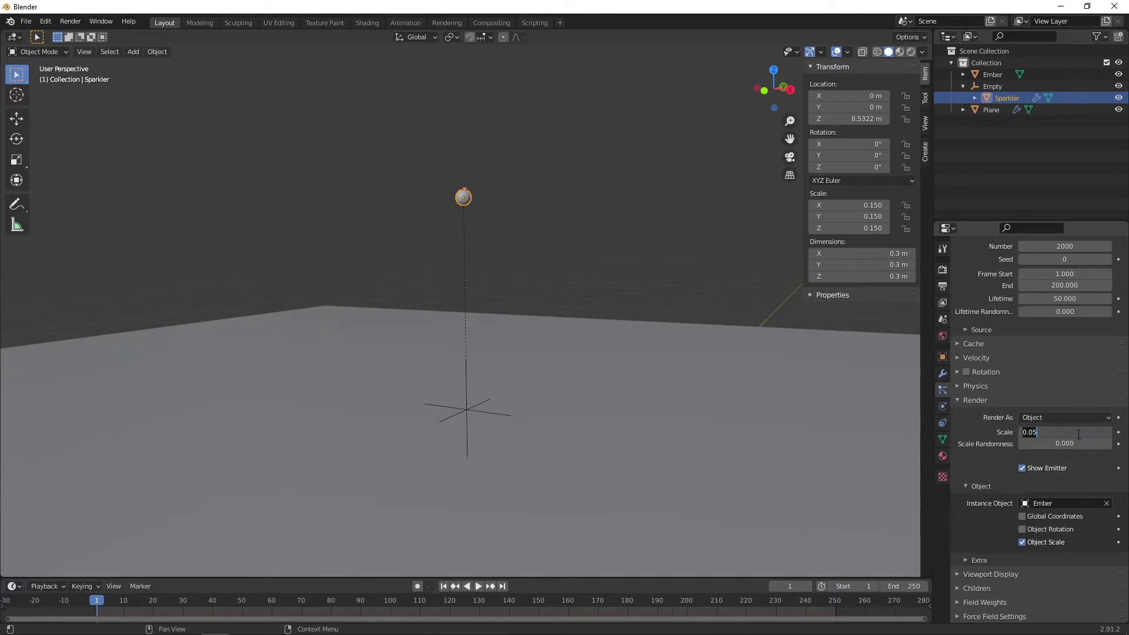
type("0.02")
key("Return")
Play the animation to preview the falling particles, stop it, and return to the first frame
left_click(670, 256)
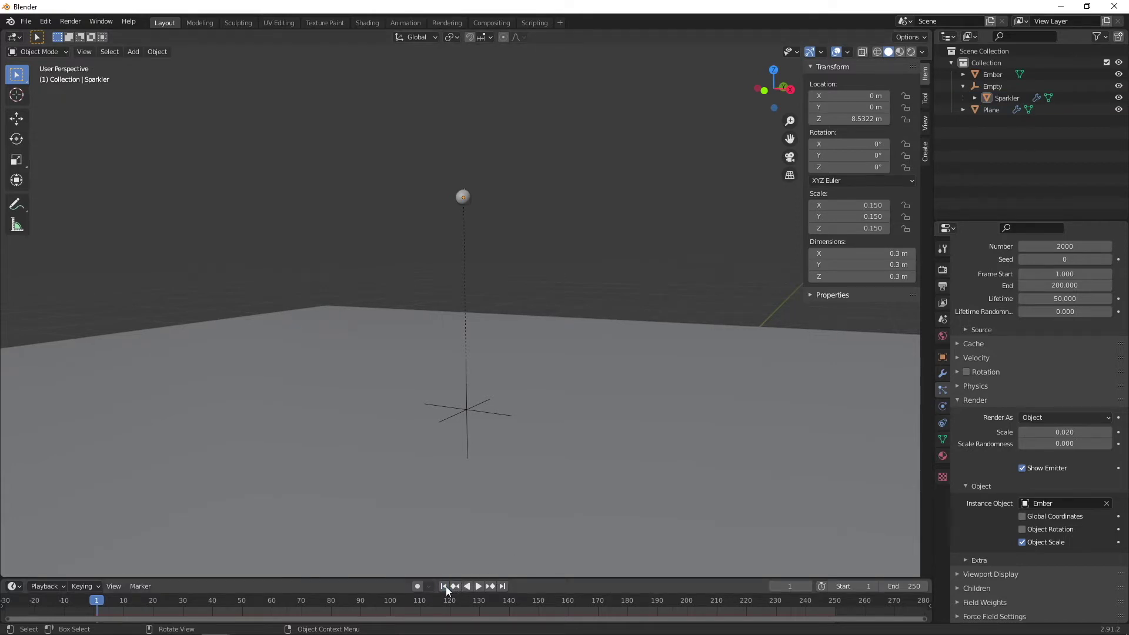
left_click(478, 586)
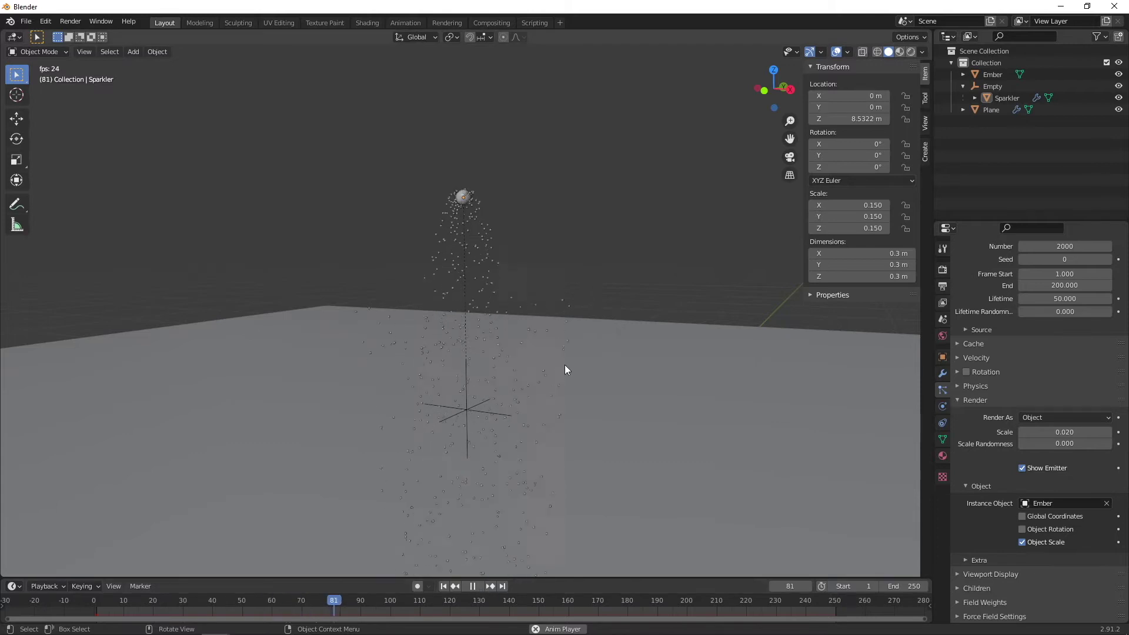
left_click(472, 587)
left_click(444, 586)
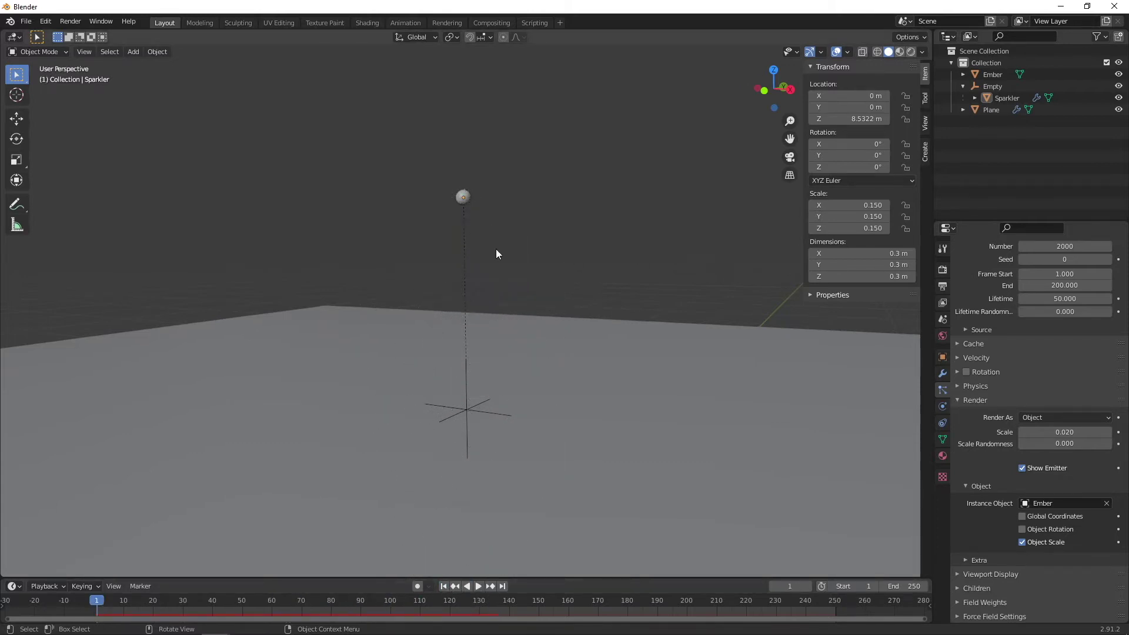
Select the empty and drive its Y rotation with the expression #frame
left_click(465, 407)
scroll(531, 257, "down", 3)
scroll(529, 256, "up", 1)
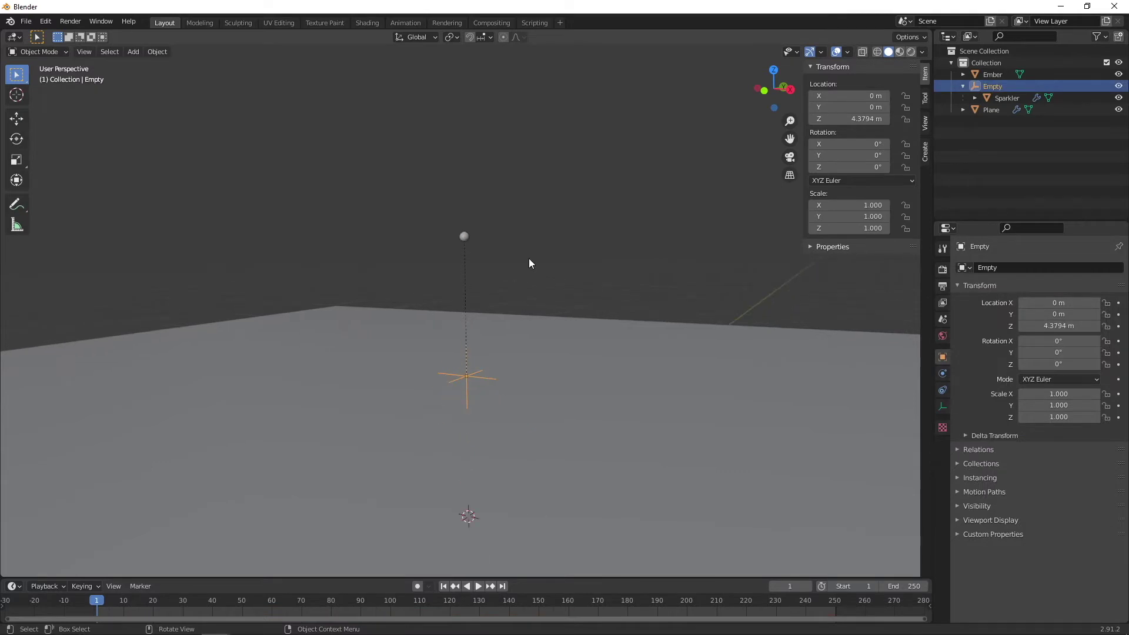
middle_click_drag(529, 259, 544, 257)
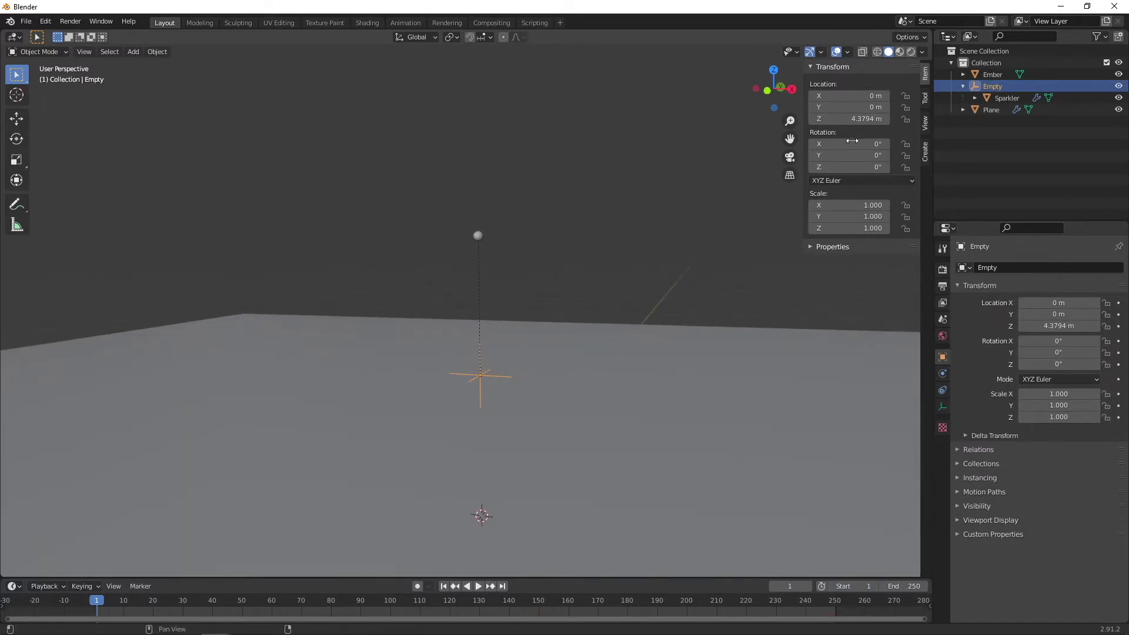
middle_click_drag(512, 302, 522, 330)
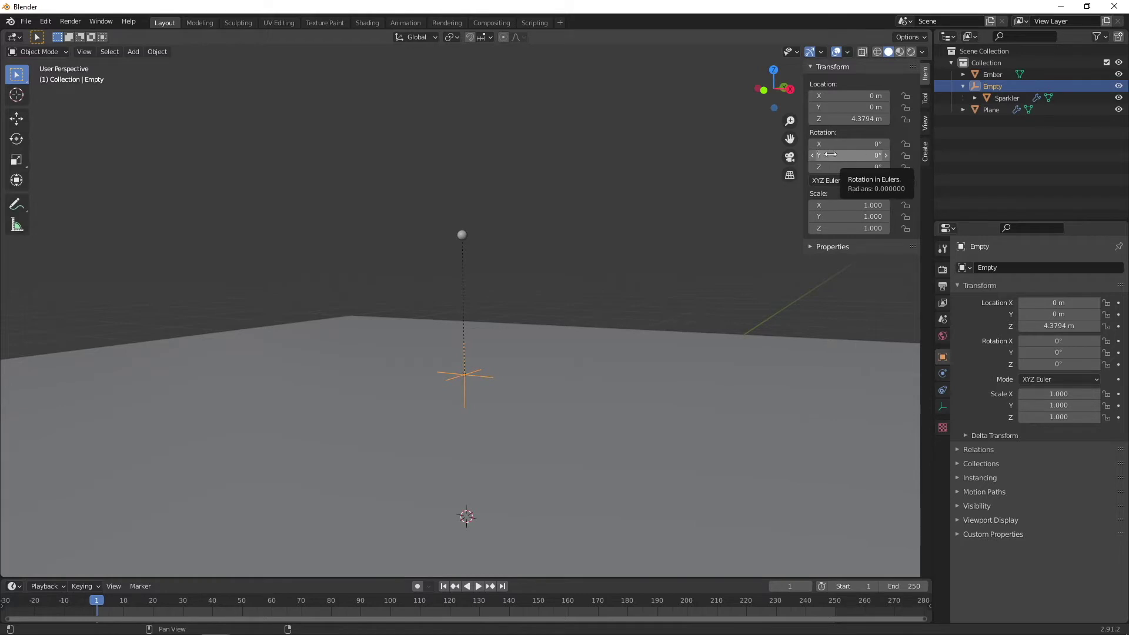
left_click(857, 156)
type("0d")
type("#")
type("fra")
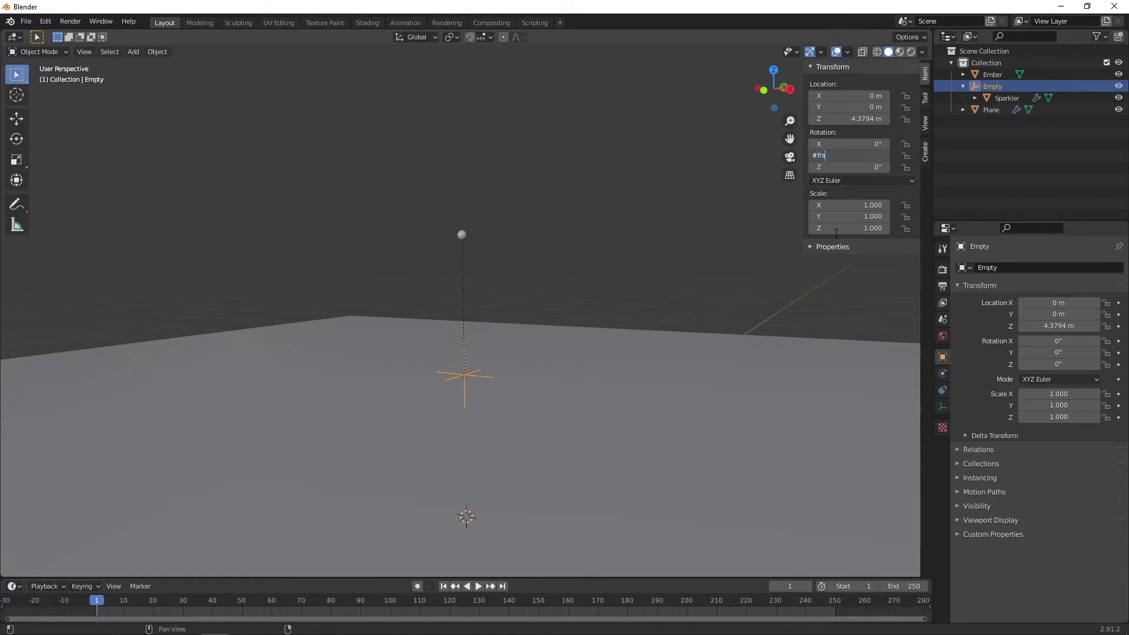
key("BackSpace")
key("BackSpace")
key("BackSpace")
type("frame")
key("Return")
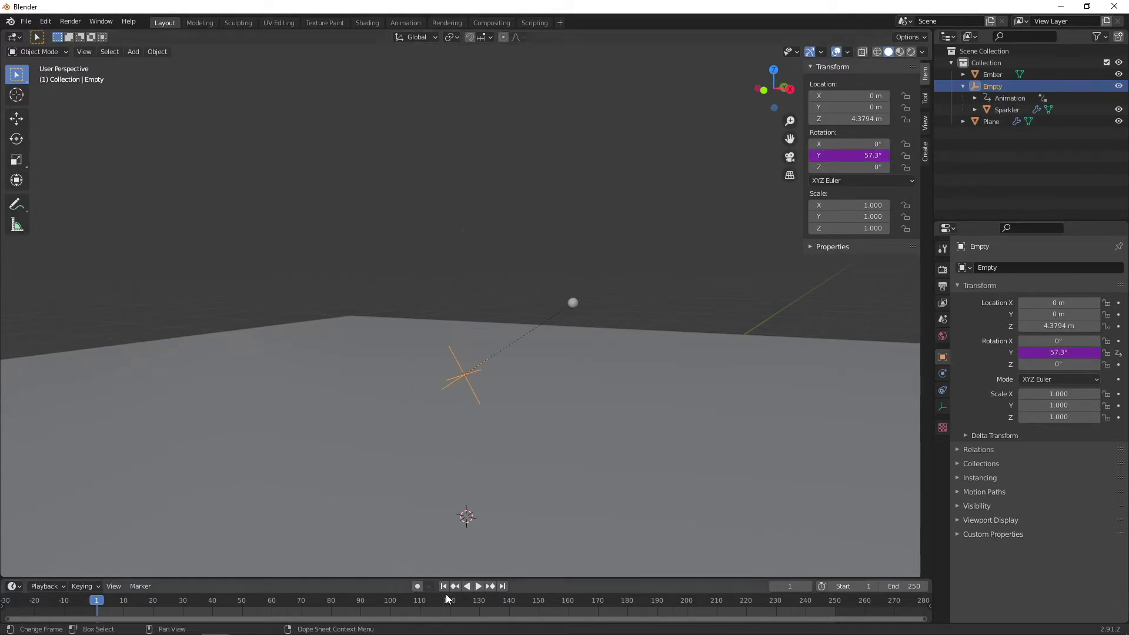
Play the animation to check how fast the sphere circles the empty, stop it, and return to the first frame
left_click(480, 586)
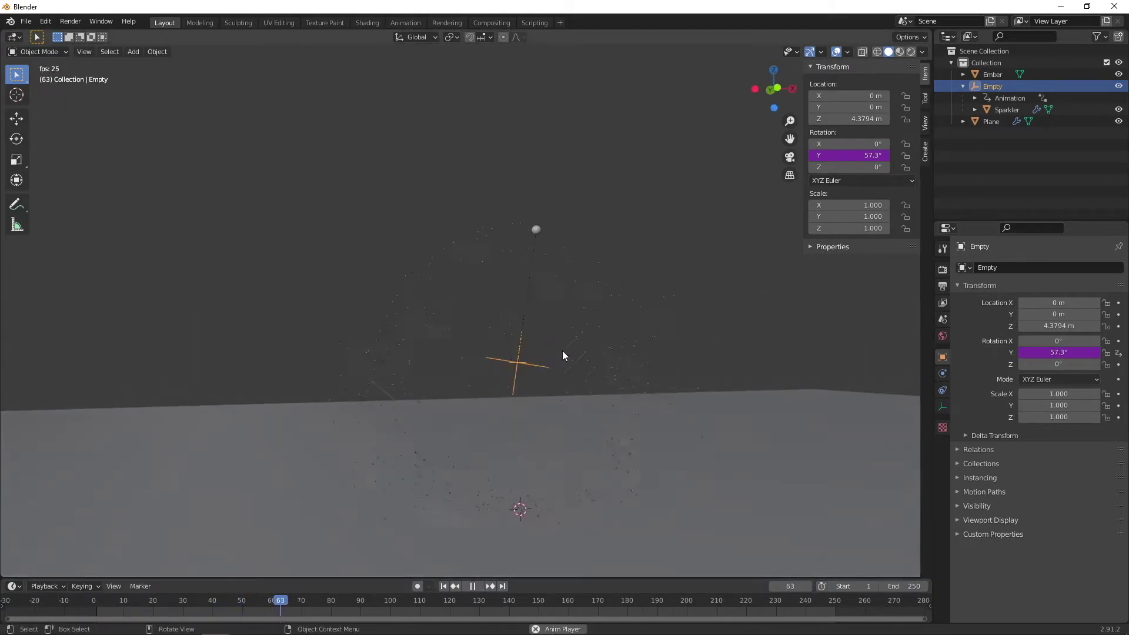
left_click(473, 587)
left_click(443, 586)
Set the empty's Y rotation driver to frame/5 and preview the slower spin from the first frame
left_click(847, 156)
type("frame")
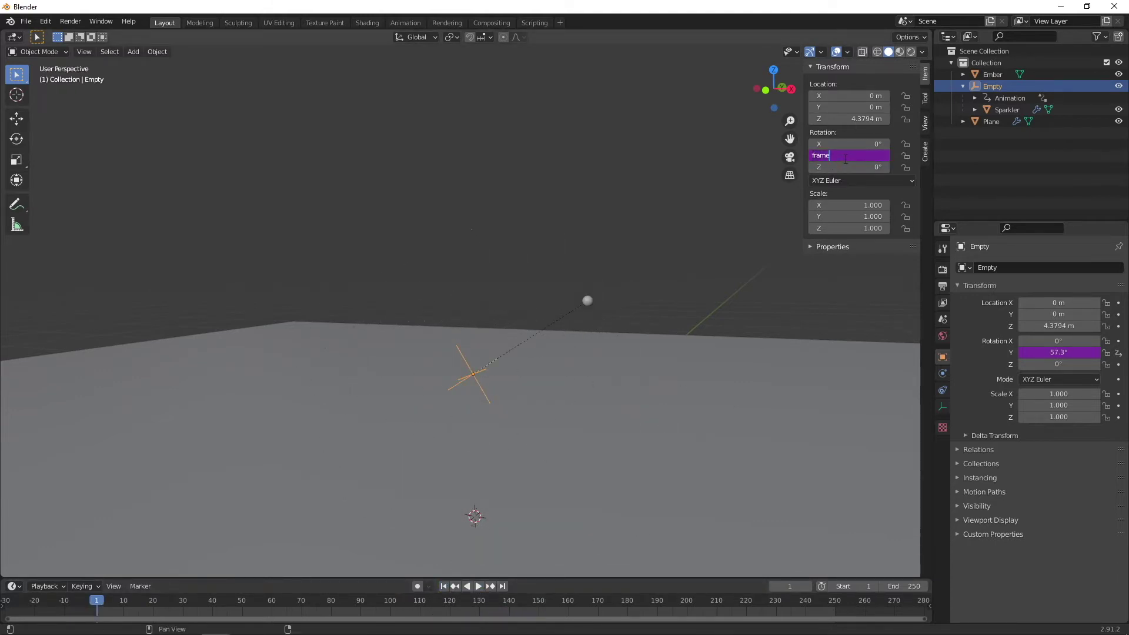
type("/5")
key("Return")
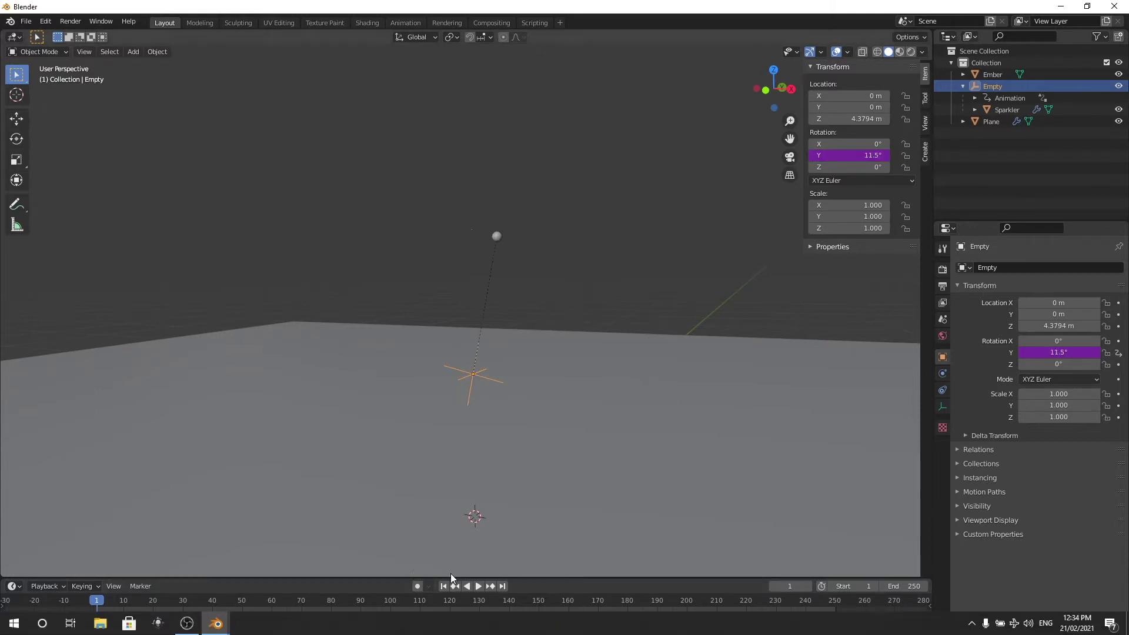
left_click(476, 587)
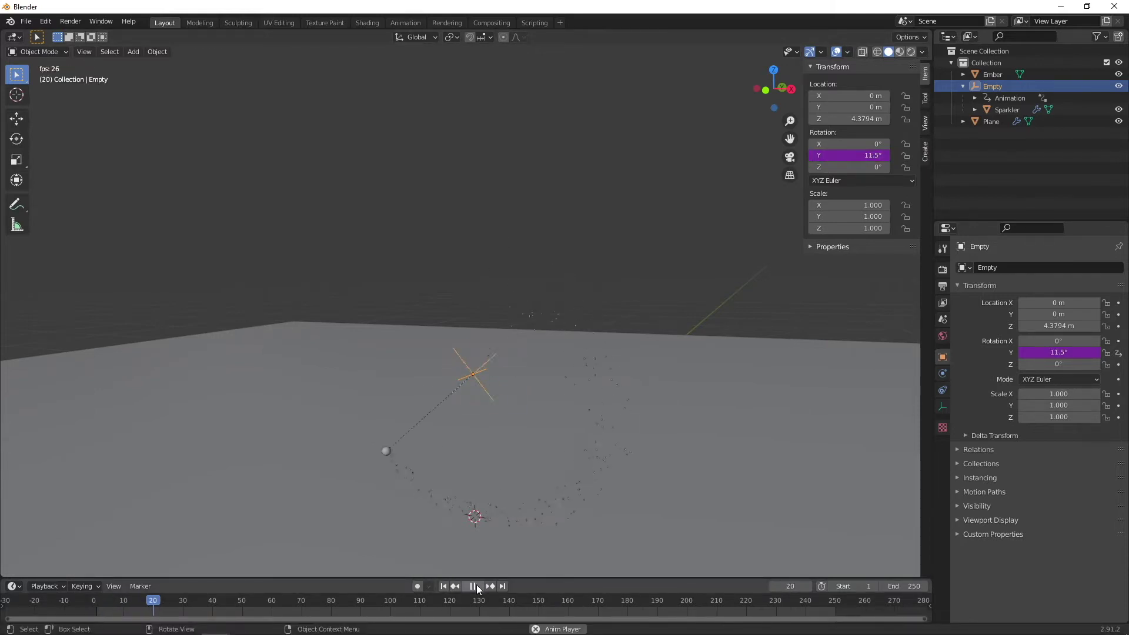
left_click(473, 586)
left_click(443, 586)
Set the empty's Y rotation driver to frame/3, preview the spin, and return to the first frame
double_click(850, 157)
key("BackSpace")
type("3")
key("Return")
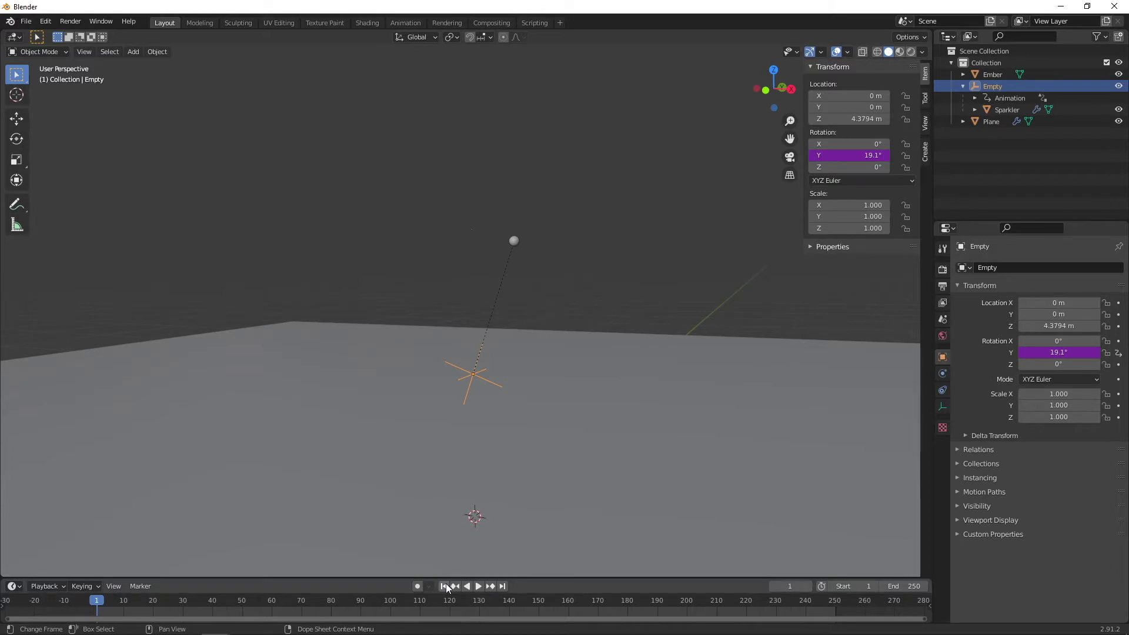
left_click(477, 586)
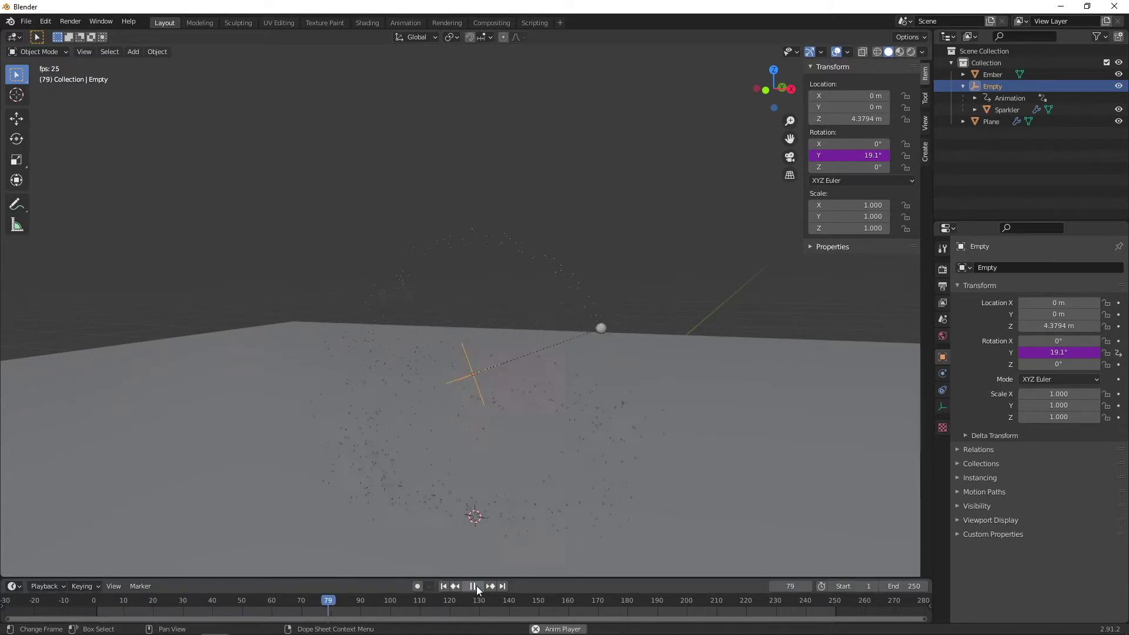
left_click(473, 586)
left_click(443, 586)
Drive the empty's Z location with the expression #sin(frame/5)/3
middle_click_drag(588, 400, 542, 361)
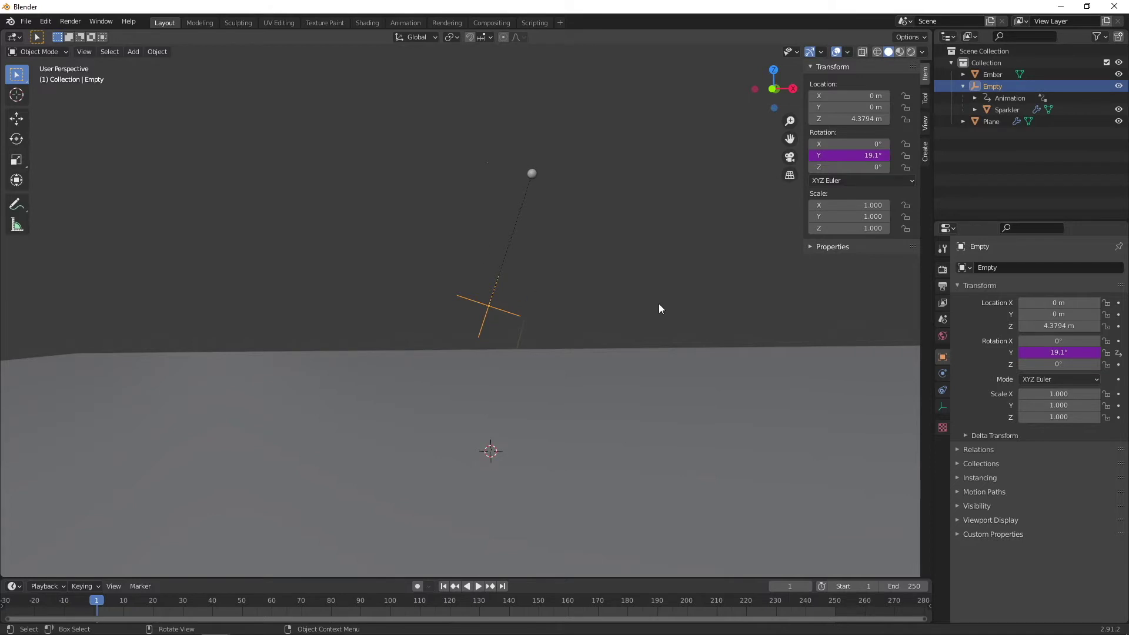
left_click(845, 119)
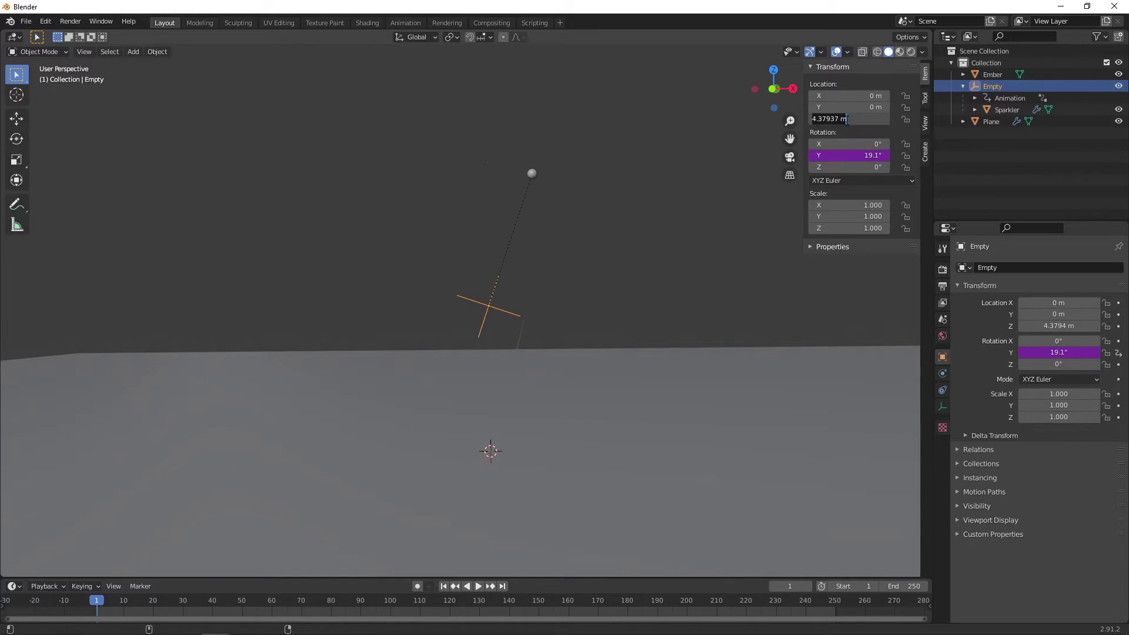
type("#")
type("sin(frame")
type("/5)")
type("/3")
key("Return")
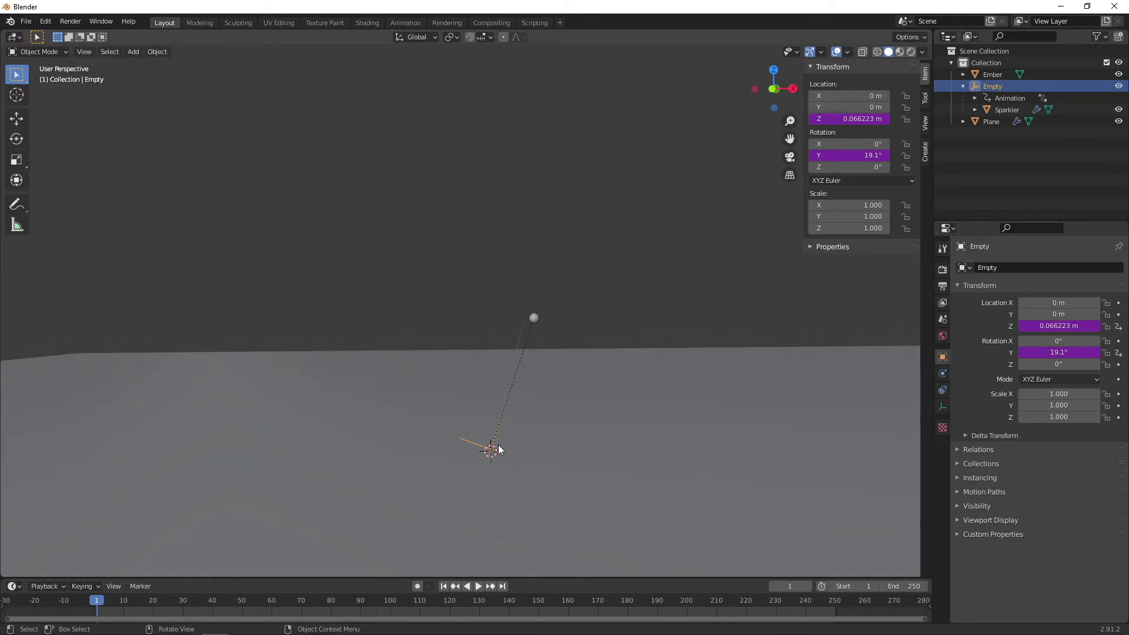
Add a 4.5 offset to the empty's Z location driver, making it sin(frame/5)/3+4.5
left_click(857, 119)
type("sin(frame/5)/3")
type("+")
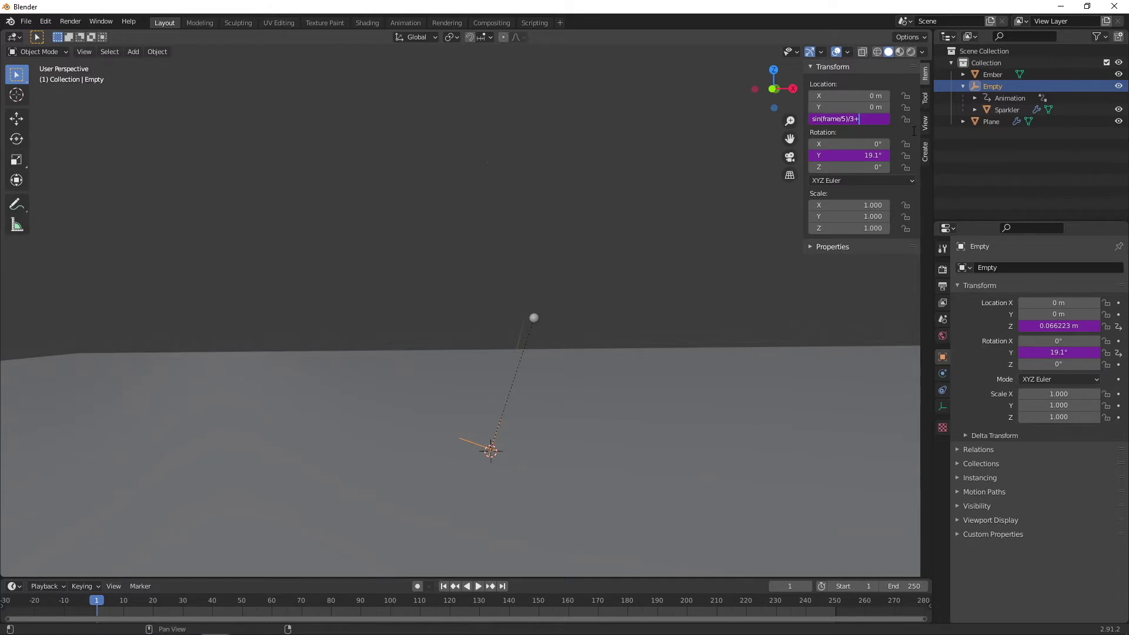
type("4.5")
key("Return")
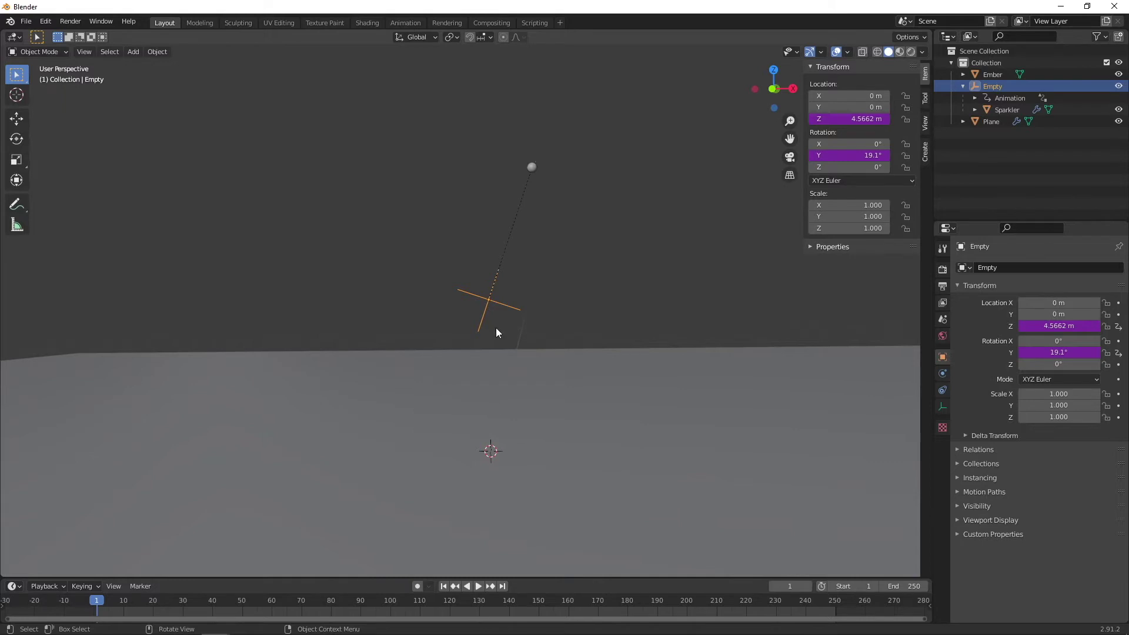
Scrub and play the animation to examine the empty's up-and-down motion with its spin, ending on the first frame
key("space")
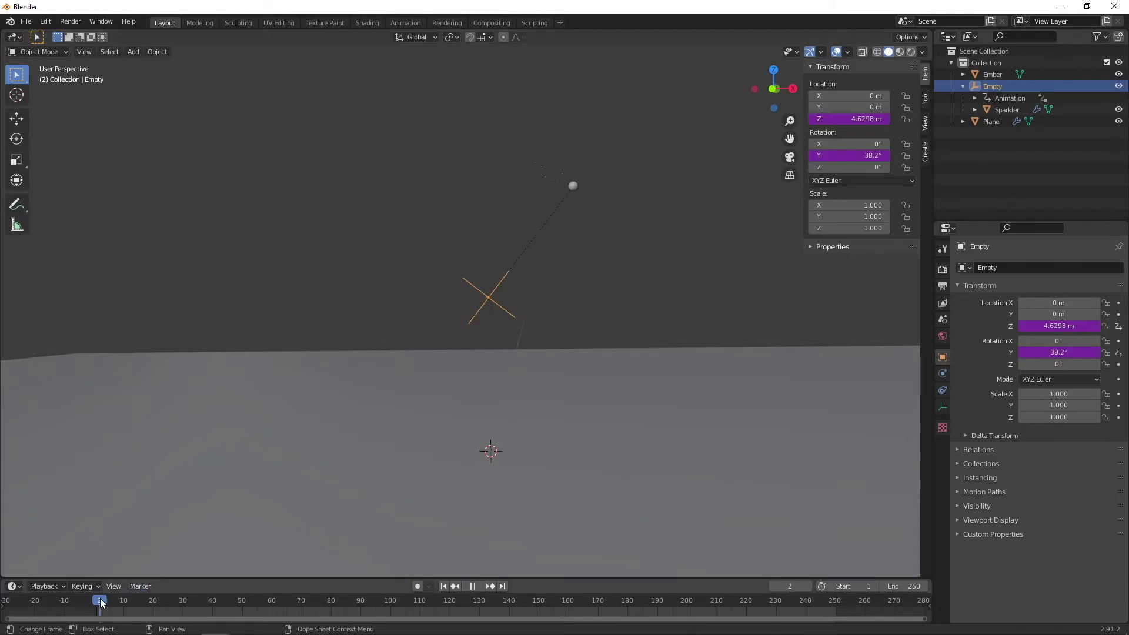
left_click_drag(102, 603, 124, 604)
middle_click_drag(408, 461, 489, 434)
left_click_drag(127, 600, 97, 600)
middle_click_drag(482, 556, 500, 482)
left_click(478, 587)
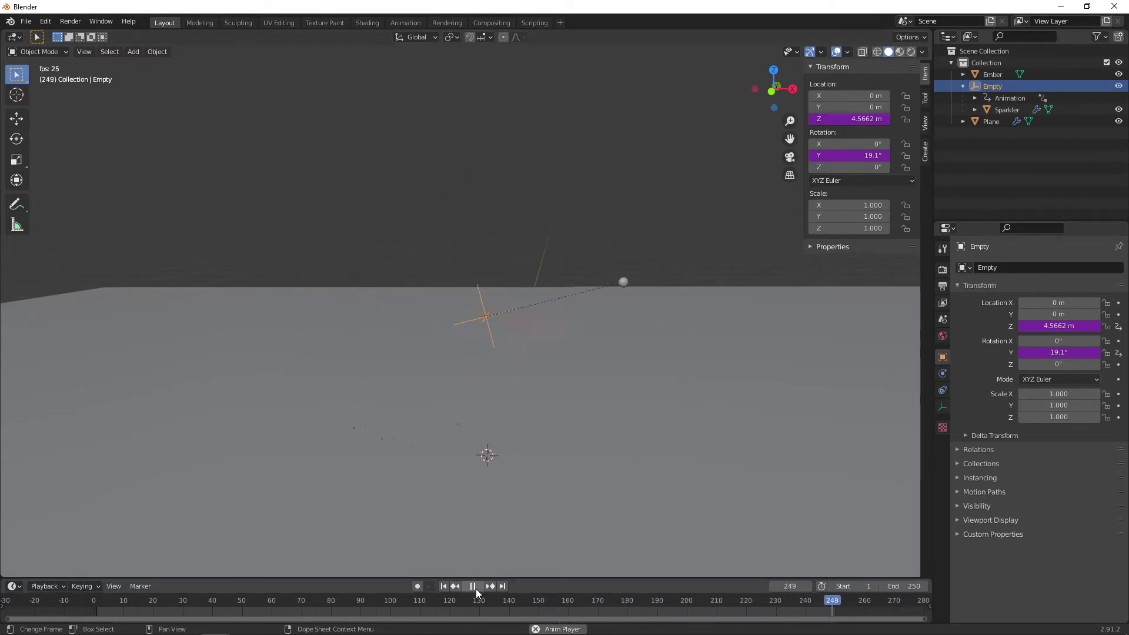
key("Escape")
Replace the divisor 3 in the empty's Z location driver with a larger one to reduce the bobbing, and preview the motion
left_click(853, 118)
type("sin(frame/5)/3+4.5")
left_click(855, 118)
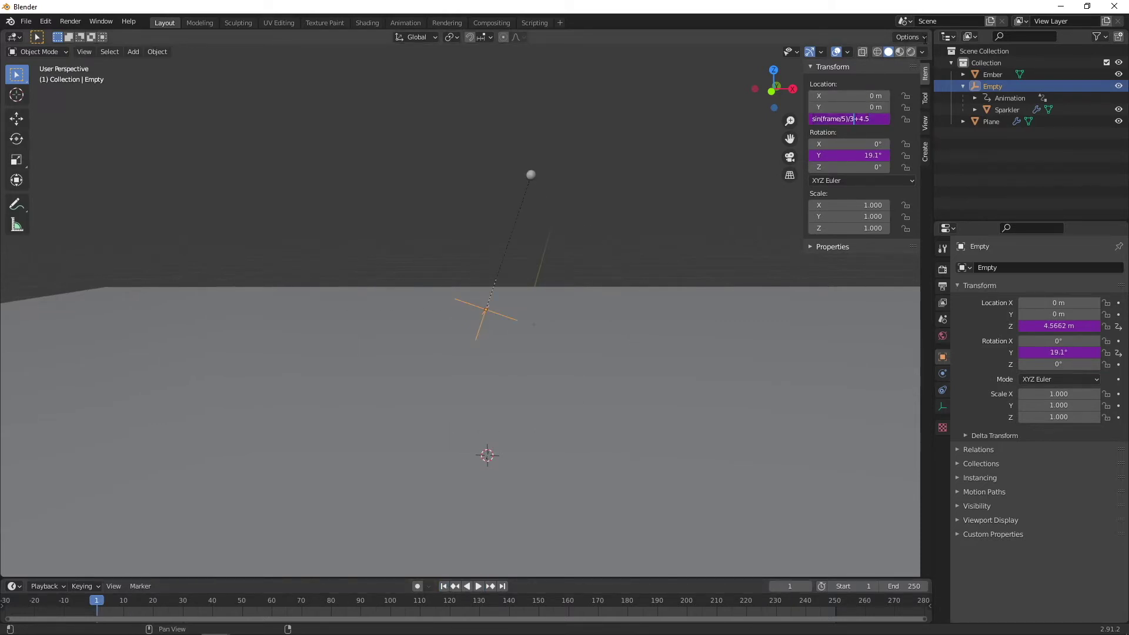
key("Return")
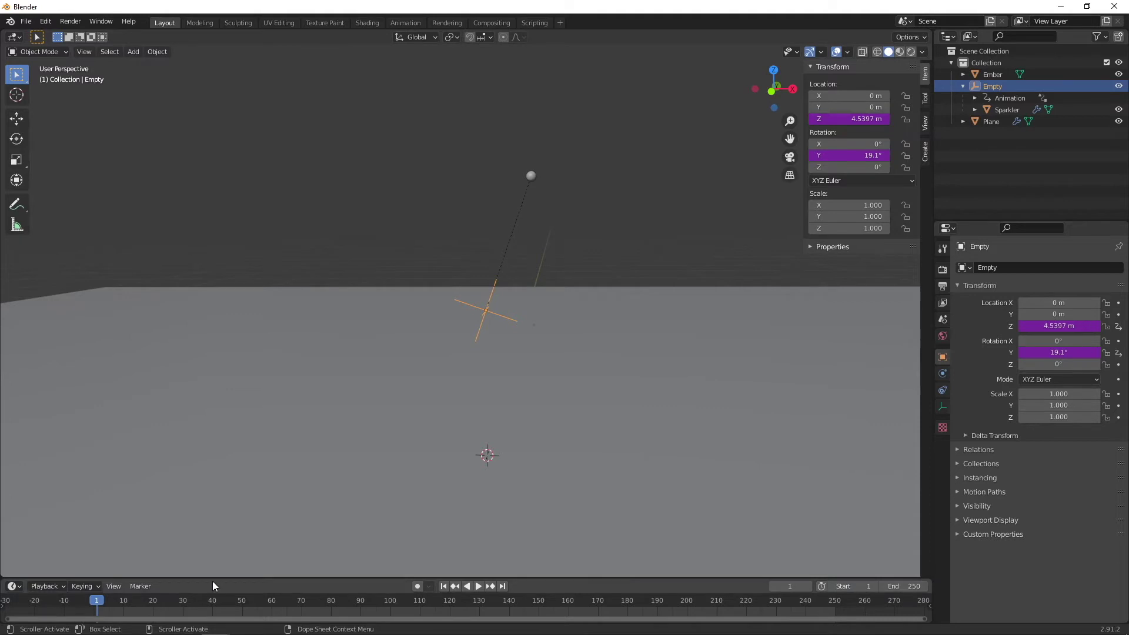
left_click(478, 586)
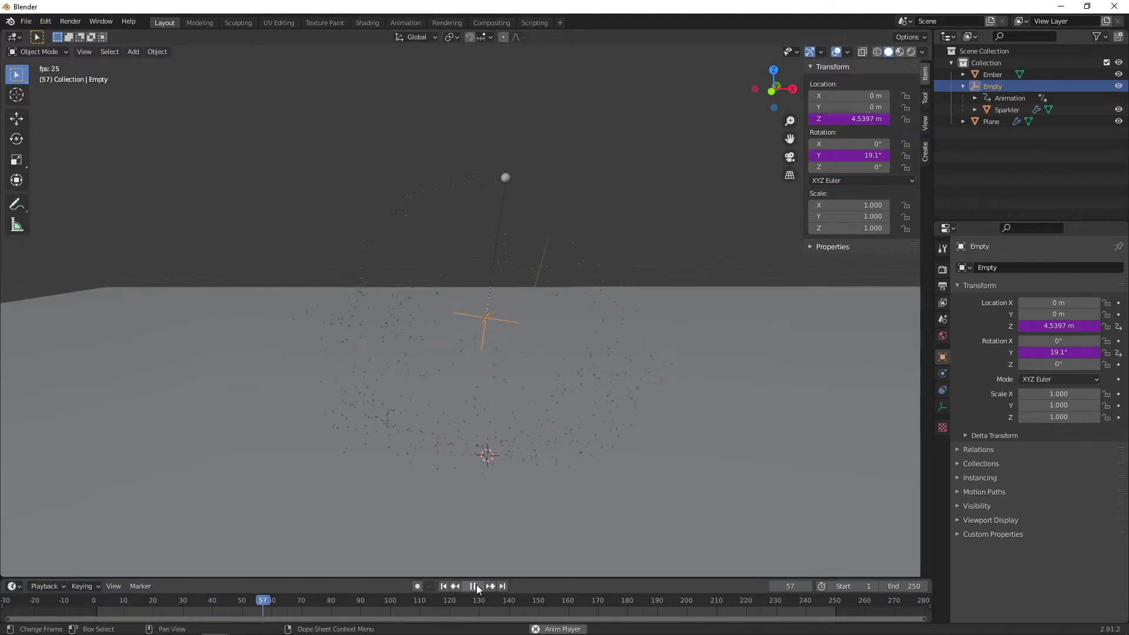
left_click(475, 585)
left_click(444, 586)
Enable Bloom for Eevee and preview the ember particles in Rendered viewport shading, returning to the first frame
left_click(943, 270)
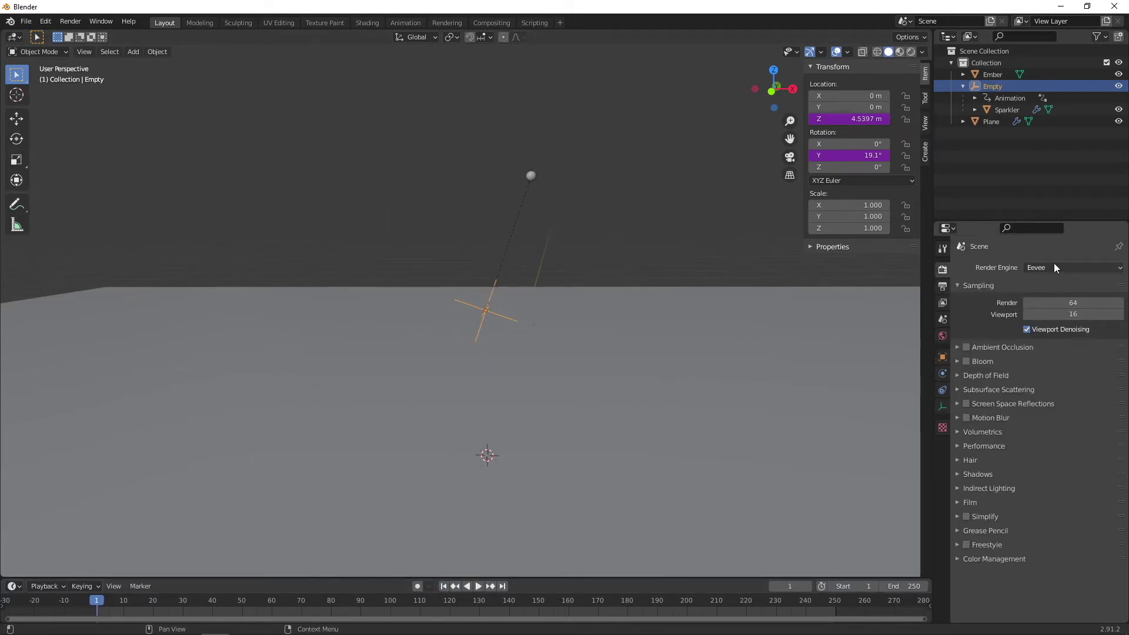
left_click(966, 361)
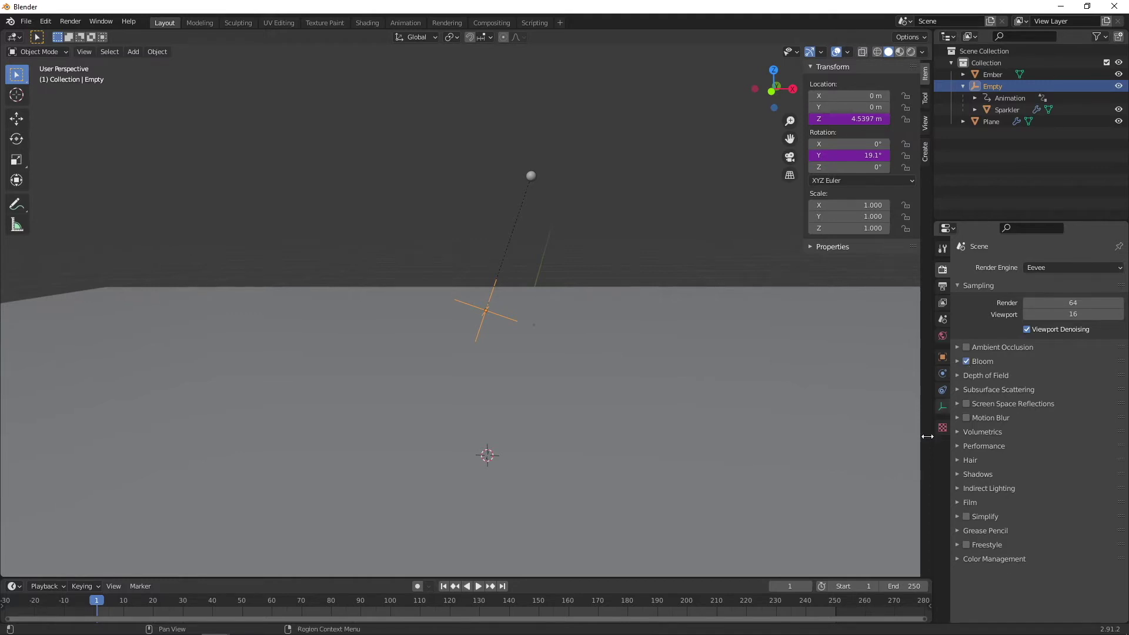
left_click(911, 52)
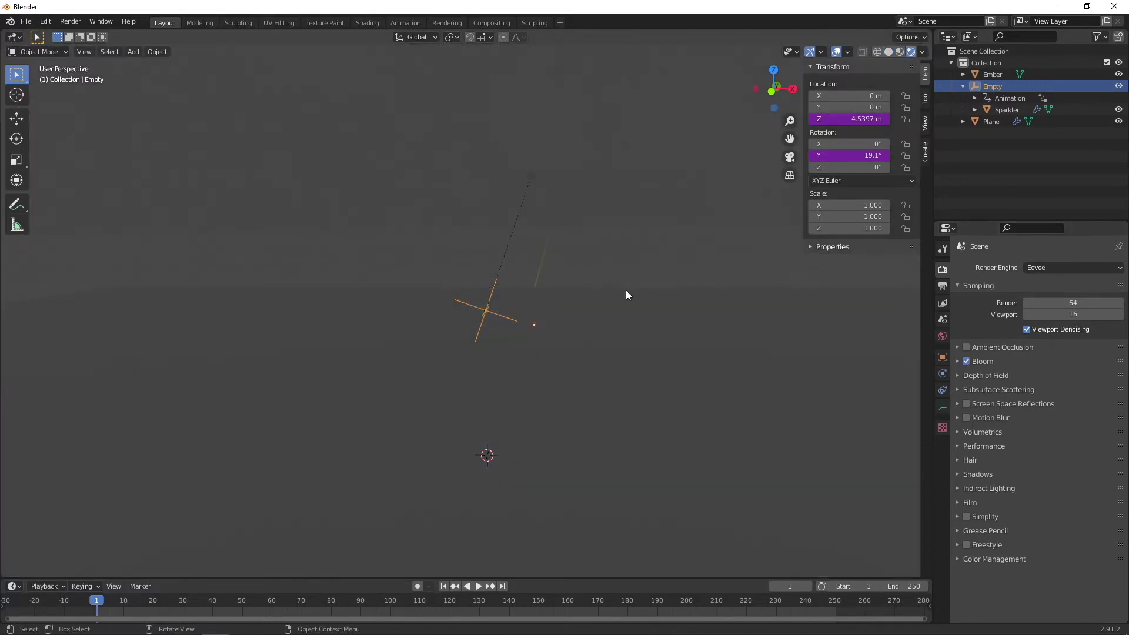
middle_click_drag(635, 284, 615, 301)
left_click(479, 586)
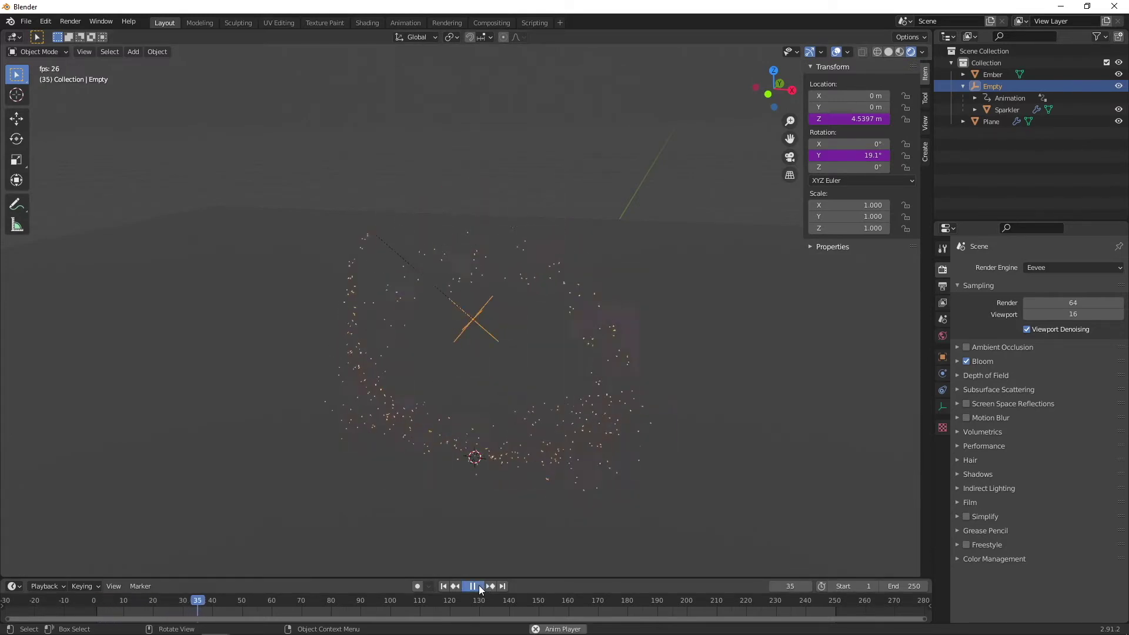
left_click(446, 587)
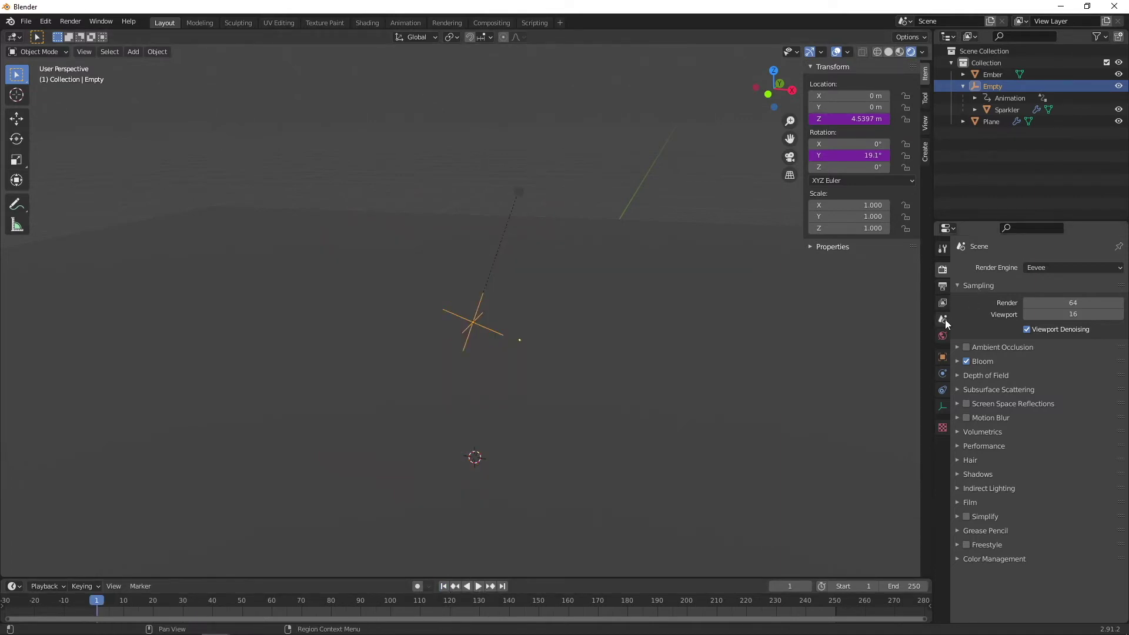
Set Sparkler's particle velocity to Normal 0.15 m/s, Tangent 0.15 m/s and Object Velocity 0.199
left_click(523, 196)
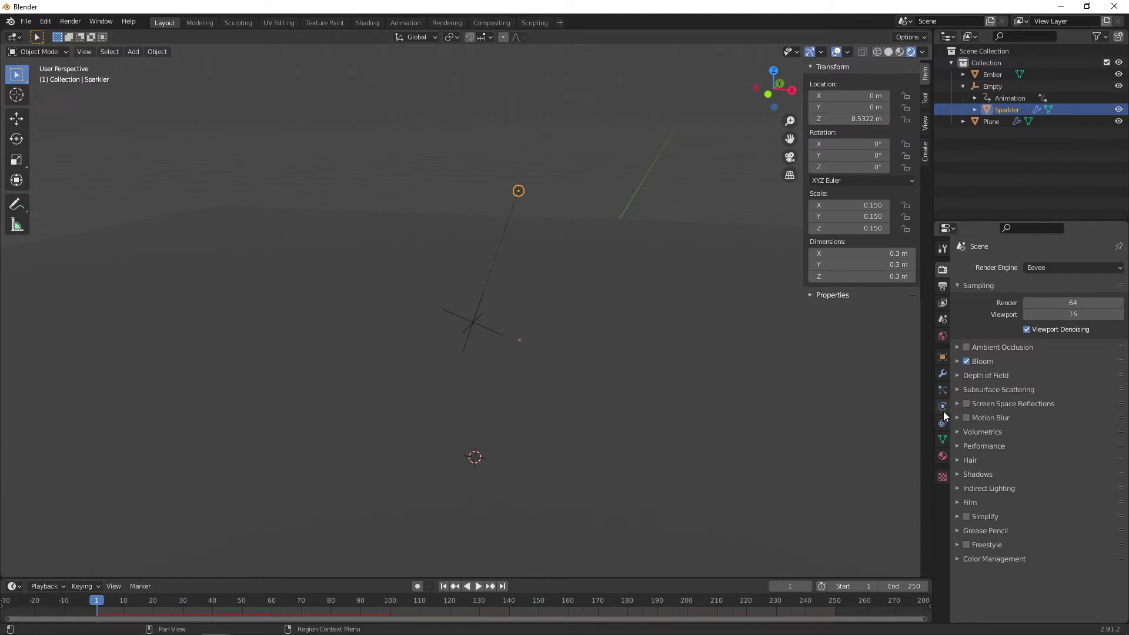
left_click(943, 392)
scroll(994, 470, "down", 5)
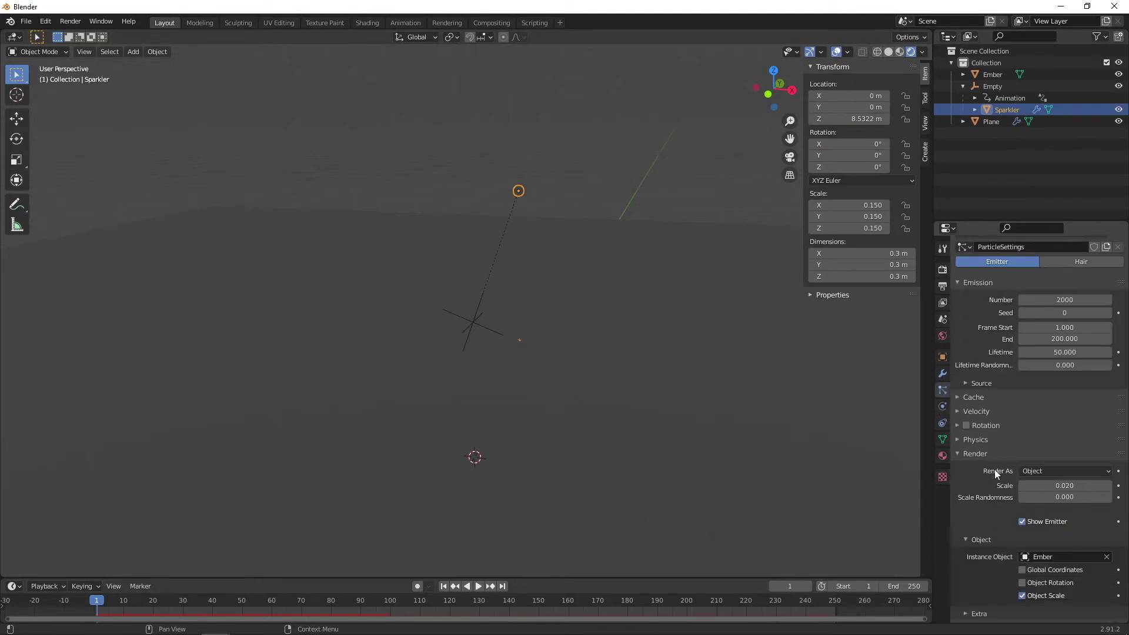
scroll(995, 469, "down", 2)
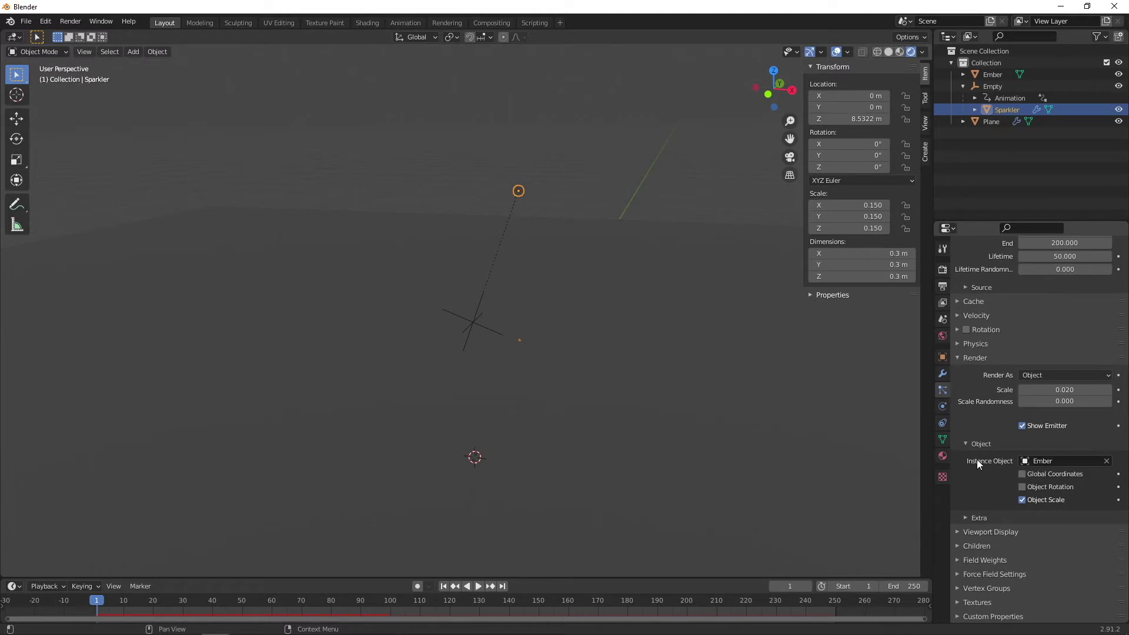
left_click(968, 316)
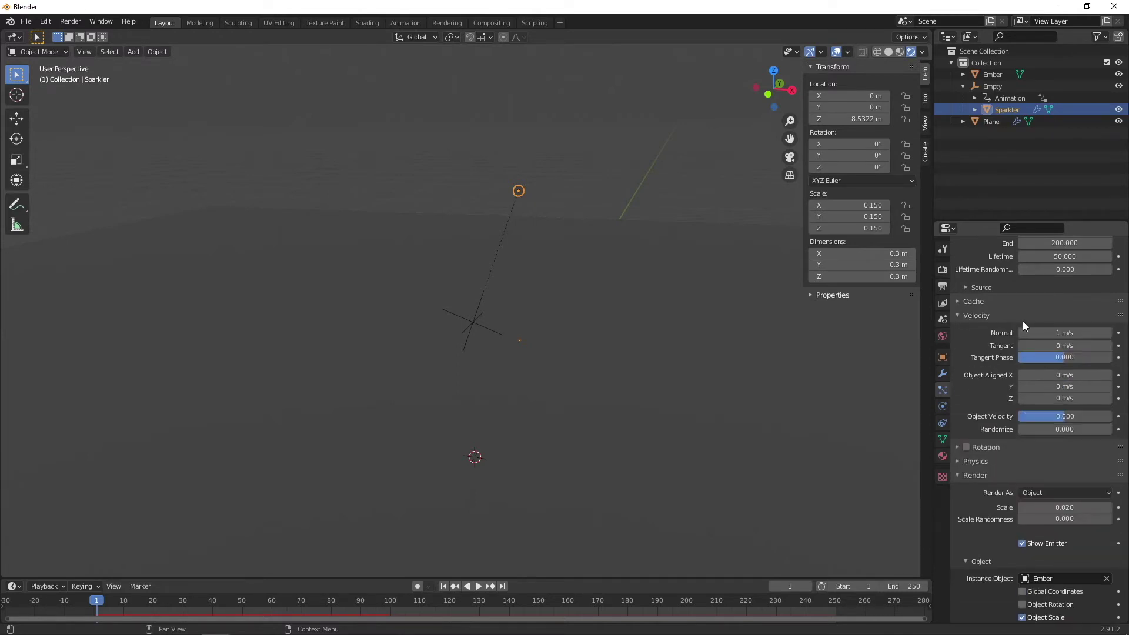
left_click_drag(1064, 333, 1050, 333)
left_click_drag(1041, 419, 1054, 419)
left_click_drag(1062, 332, 1079, 333)
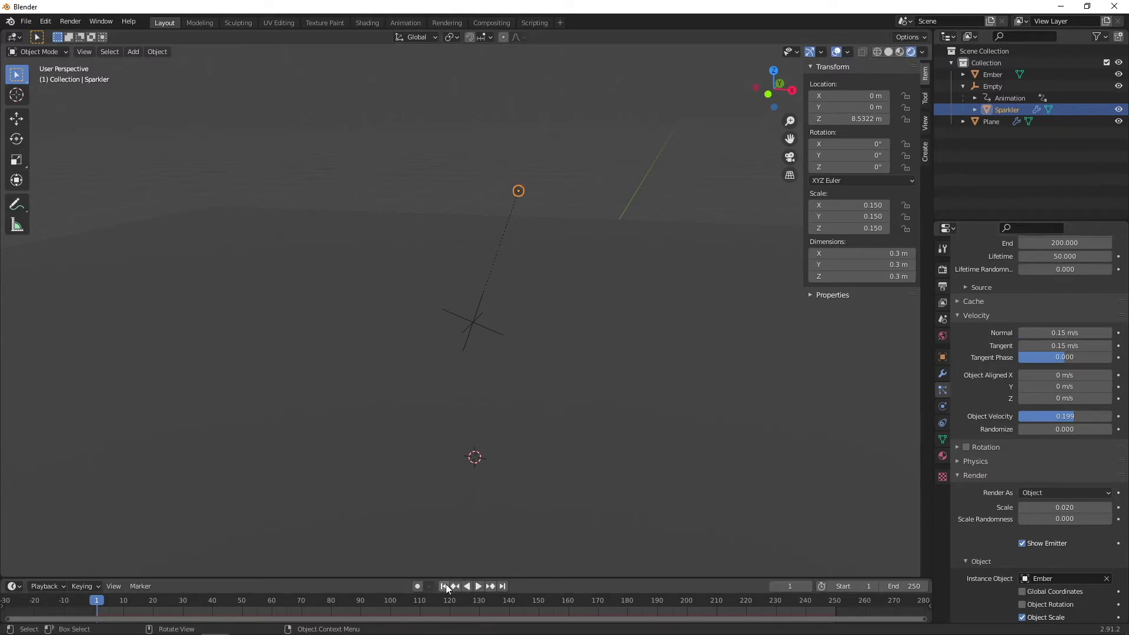
Play the animation to check the spark trail with the new velocities and pause it at frame 24
left_click(478, 586)
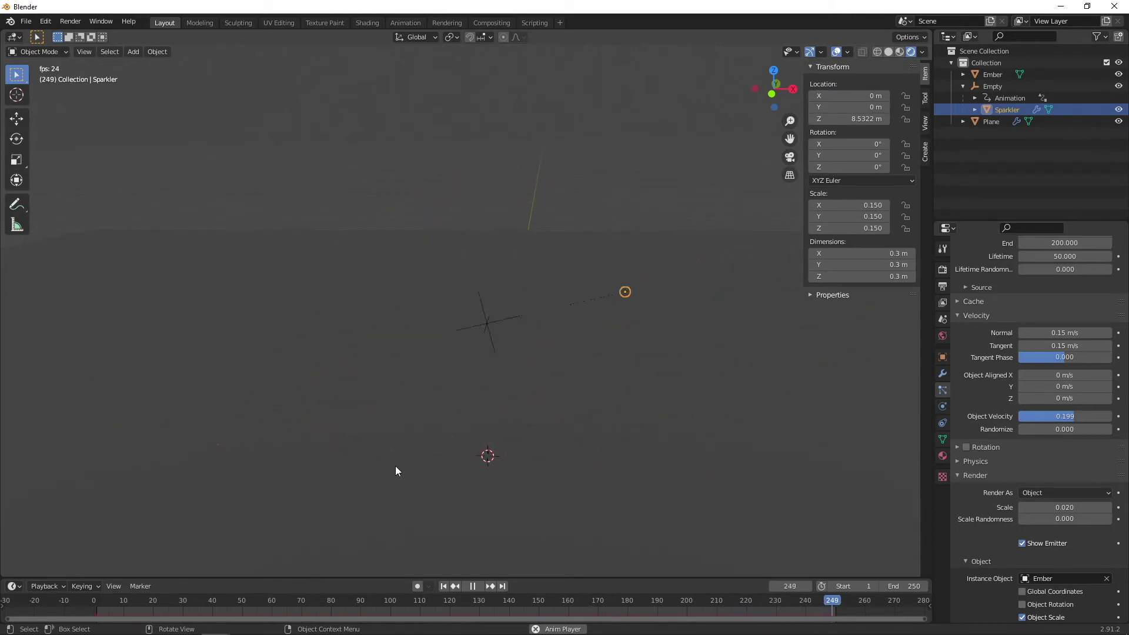
left_click(472, 586)
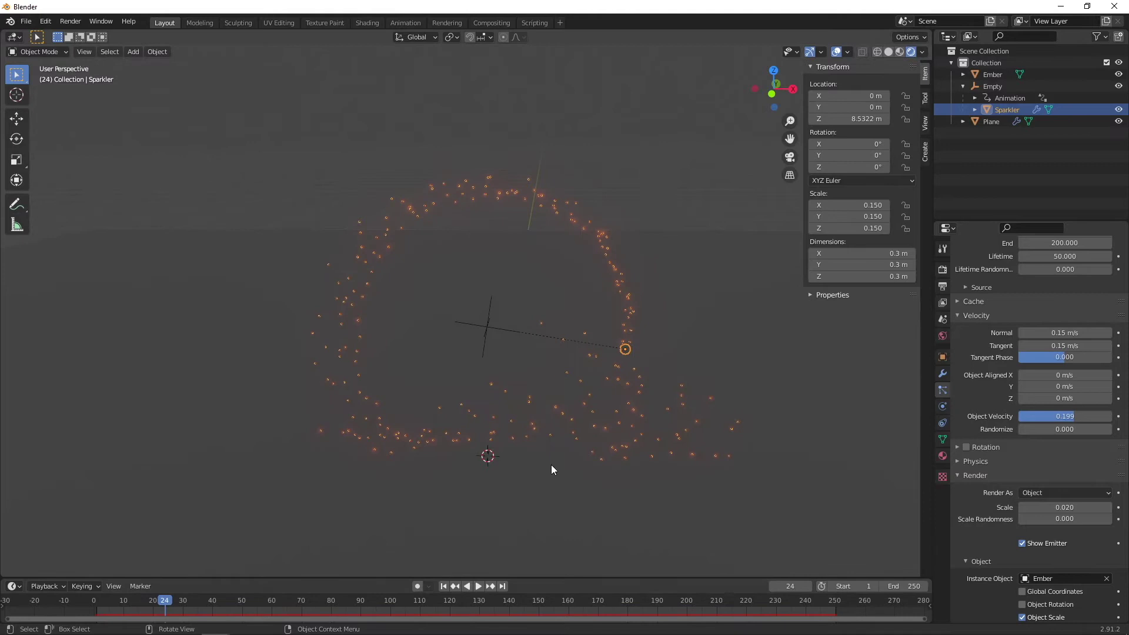
middle_click_drag(548, 469, 541, 452)
Set the ground plane's particle collision Damping to 0.596 and Friction to 0.304
left_click(656, 257)
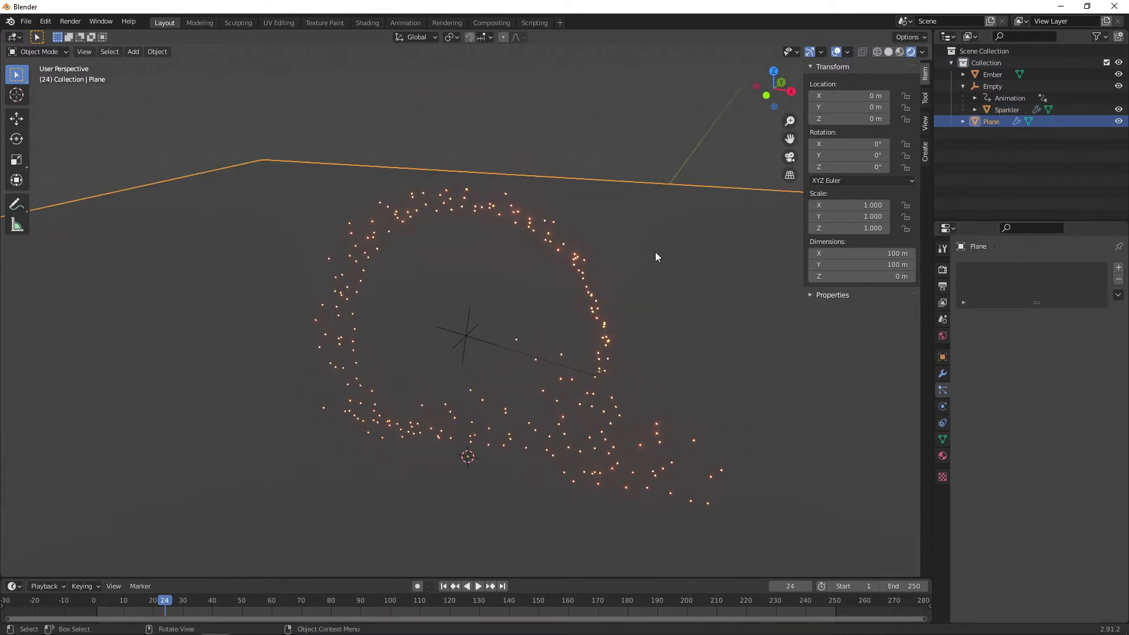
left_click(942, 407)
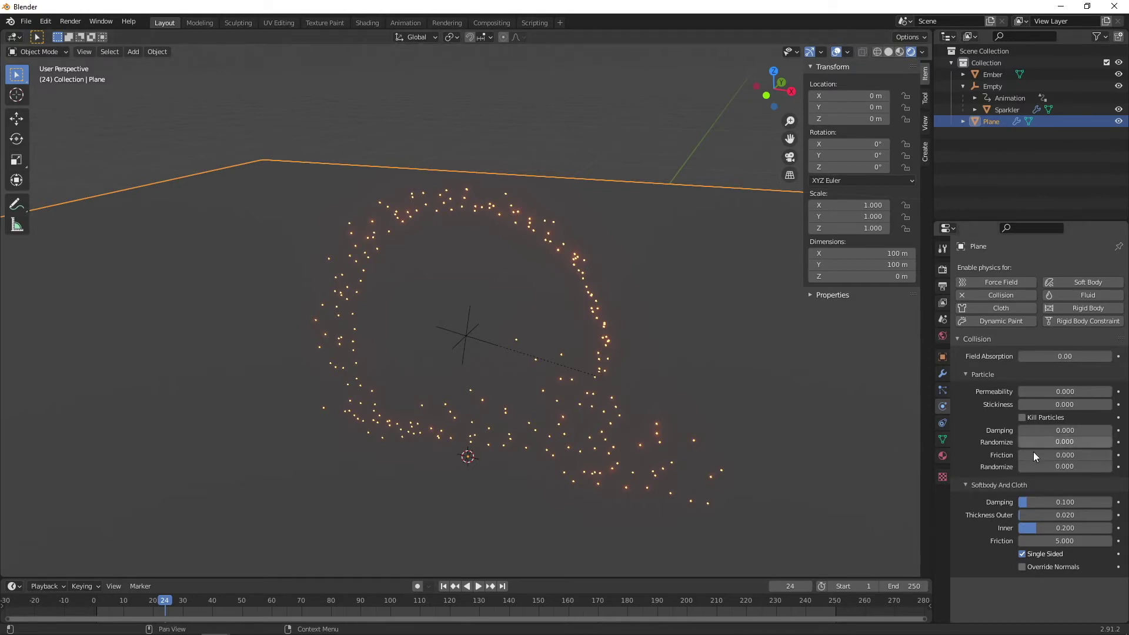
left_click_drag(1053, 430, 1065, 431)
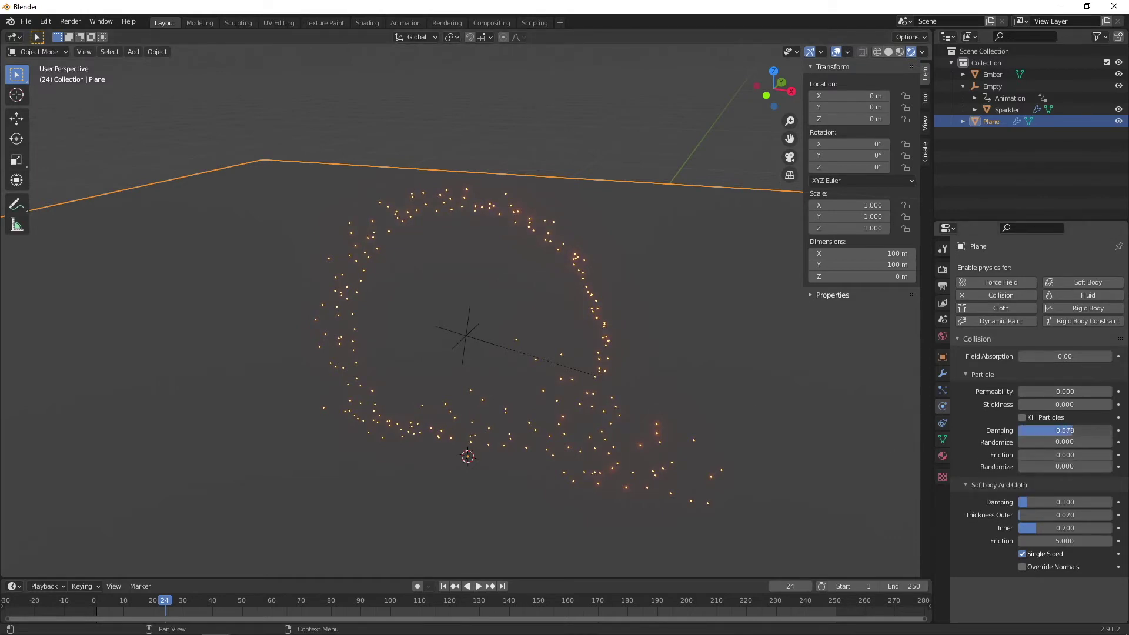
left_click_drag(1052, 455, 1069, 455)
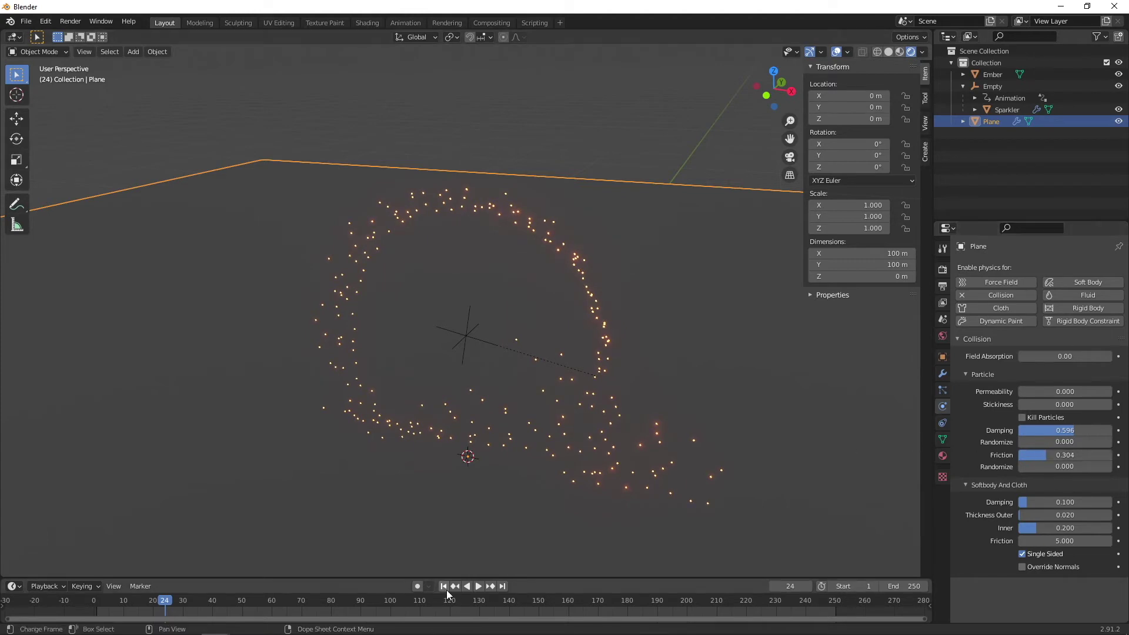
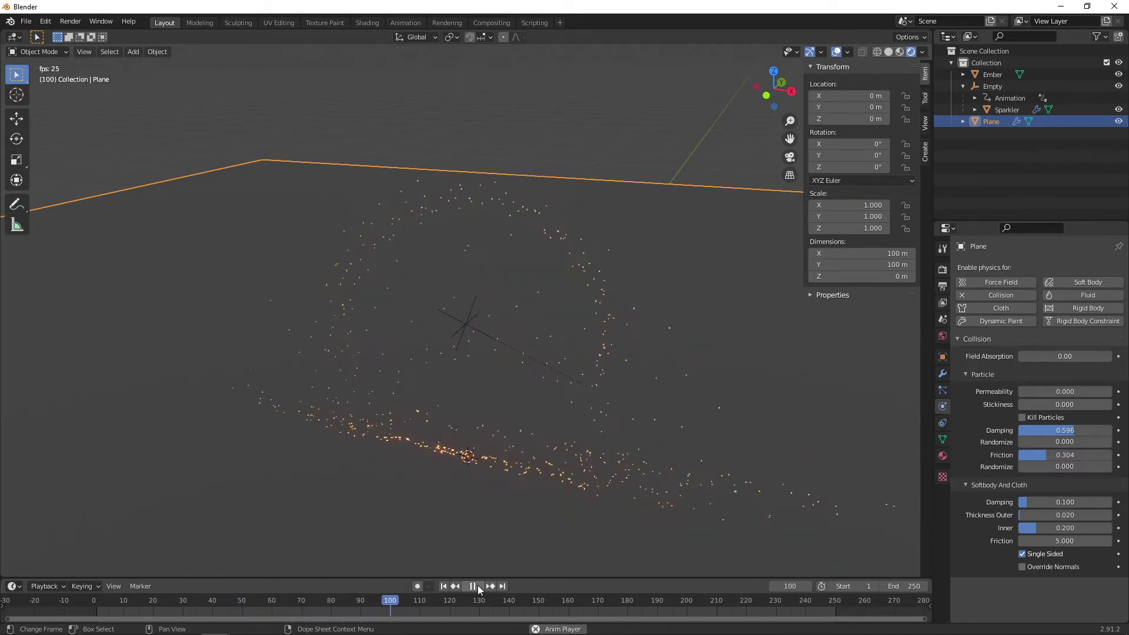
Lower the ground plane's particle Friction to 0.193, replay the animation to check the landing sparks, and return to the first frame
left_click(478, 587)
left_click_drag(1065, 455, 1048, 456)
left_click(443, 587)
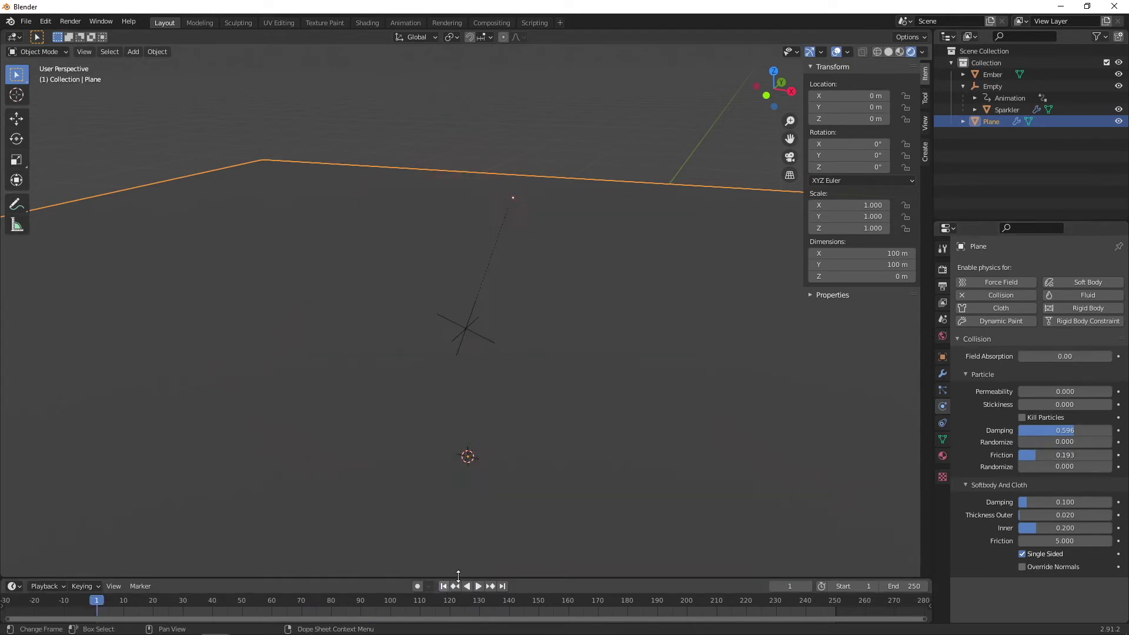
left_click(479, 586)
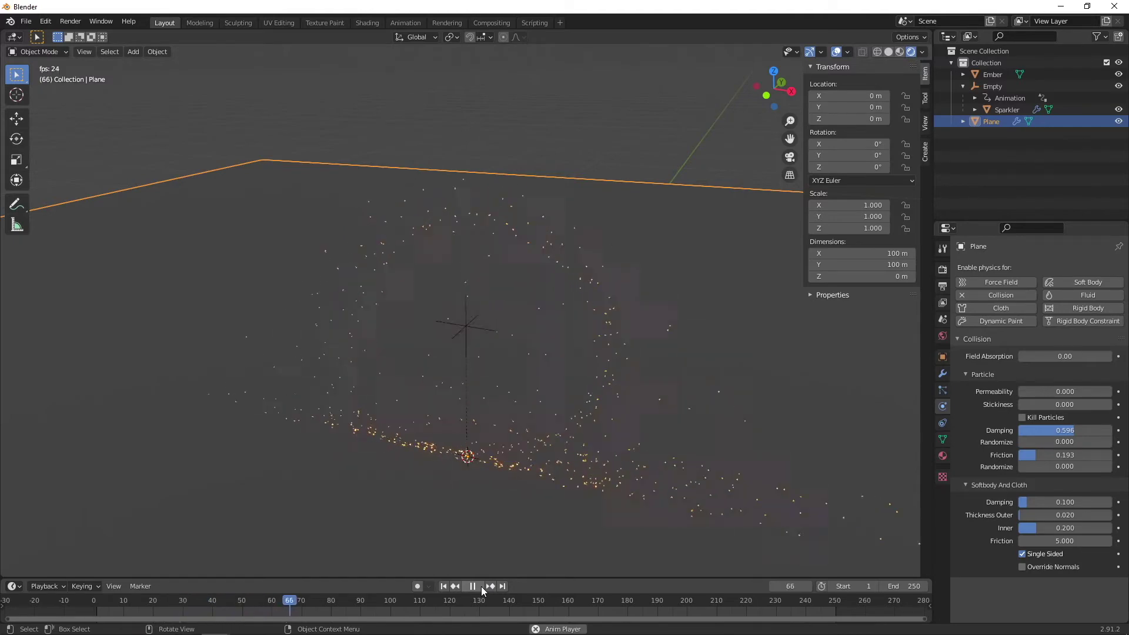
middle_click_drag(532, 461, 465, 482)
left_click(472, 587)
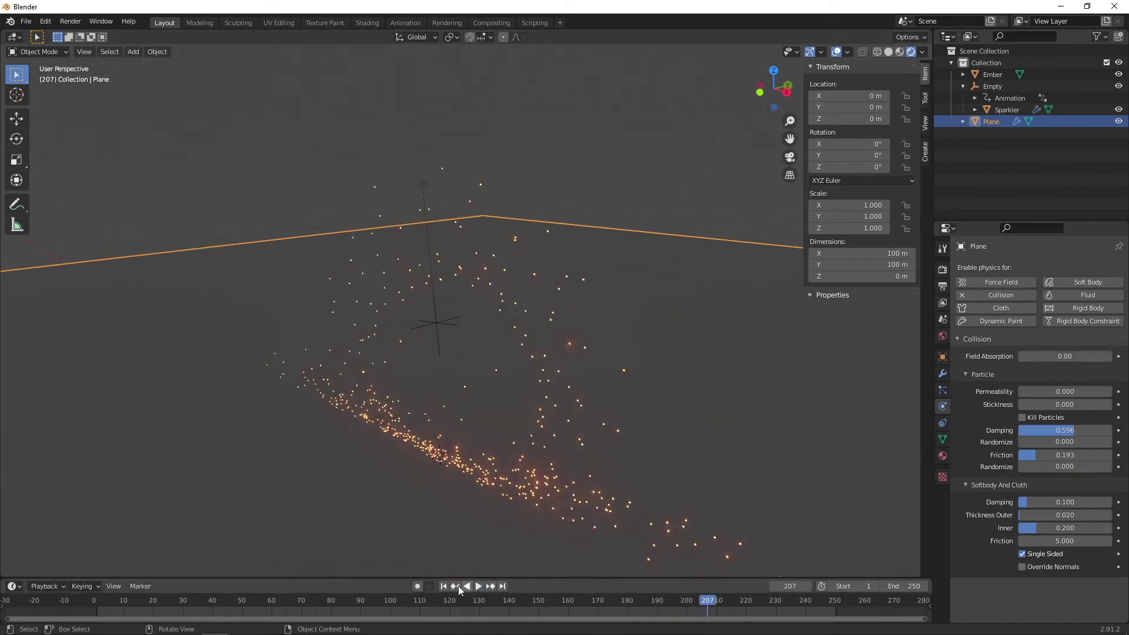
left_click(444, 586)
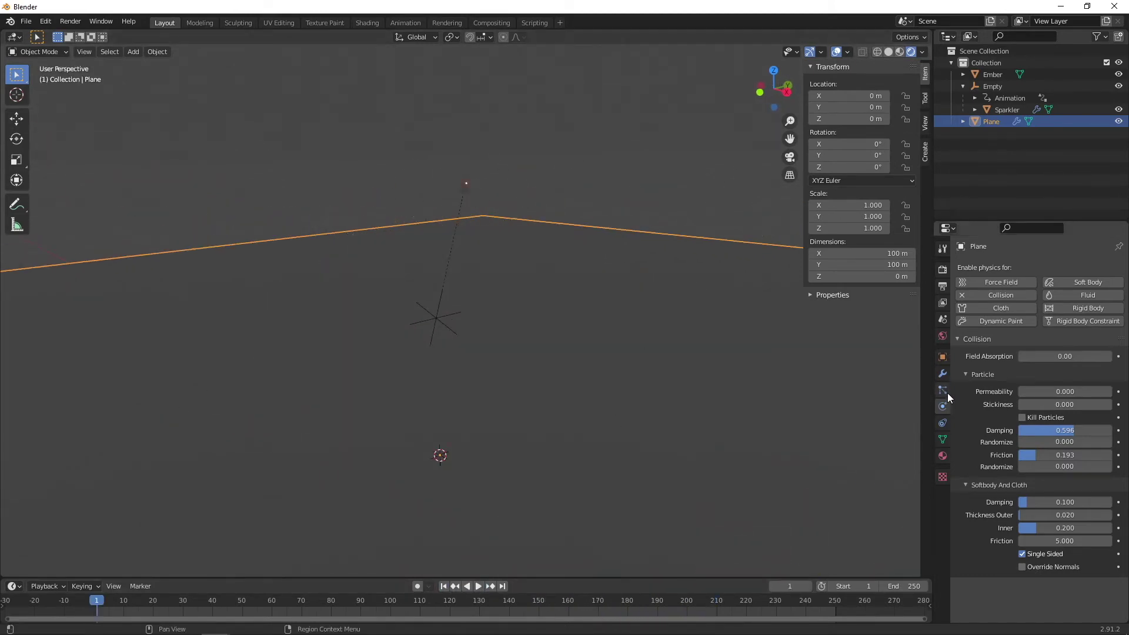
Set Sparkler's particle Tangent velocity to 0.4 m/s and play the animation, viewing the sideways spread edge-on
left_click(468, 187)
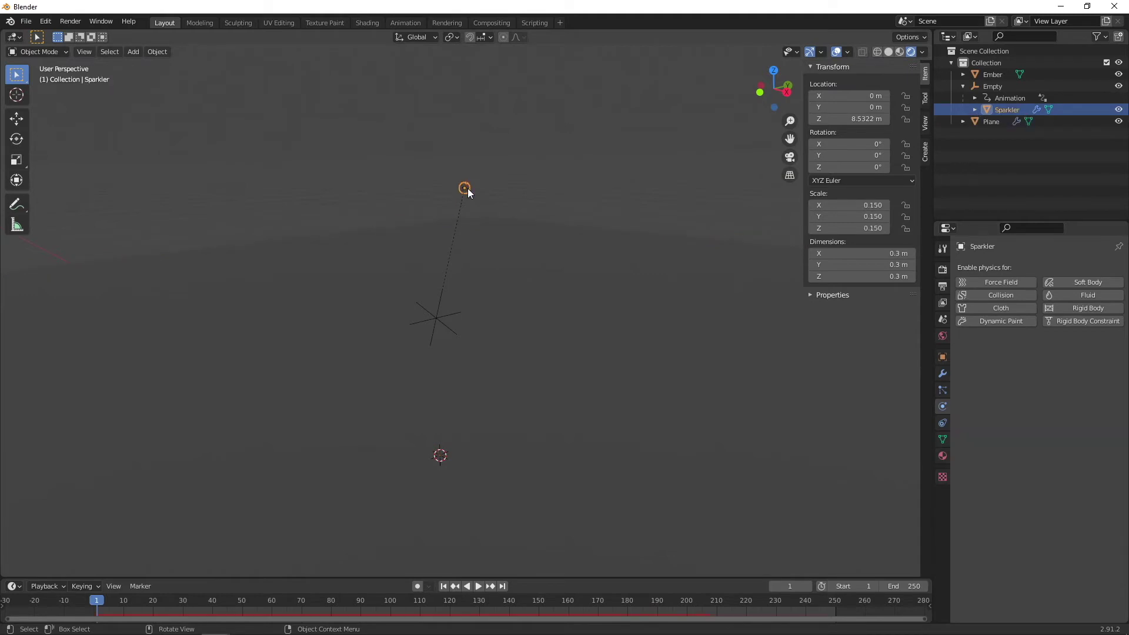
left_click(943, 391)
scroll(995, 513, "down", 3)
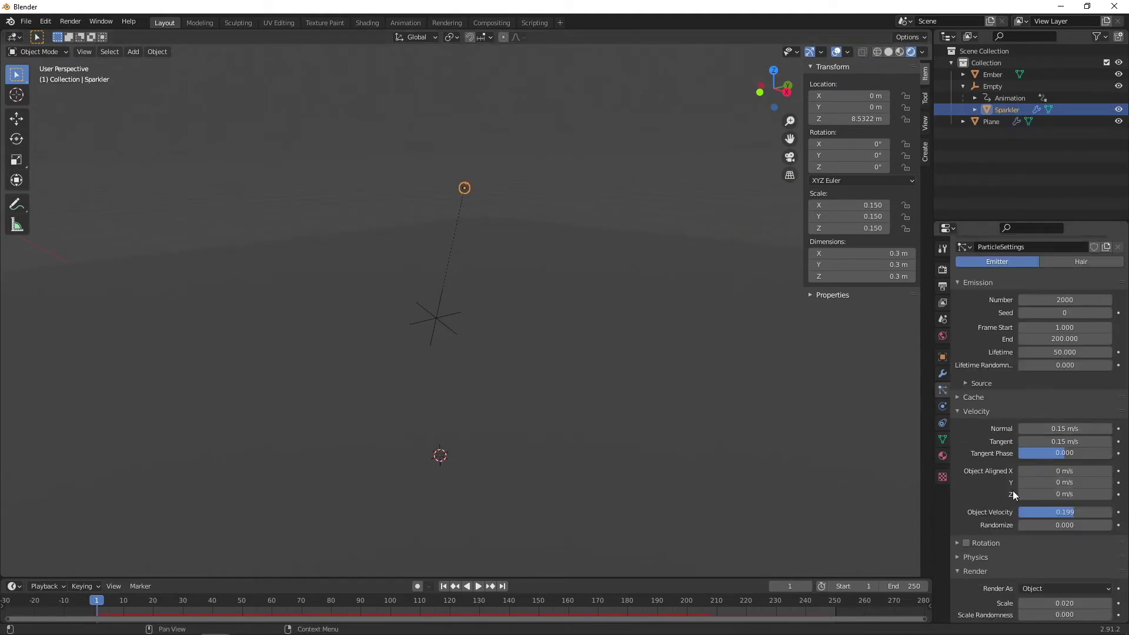
left_click(1036, 449)
left_click_drag(1039, 442, 1053, 442)
left_click(479, 587)
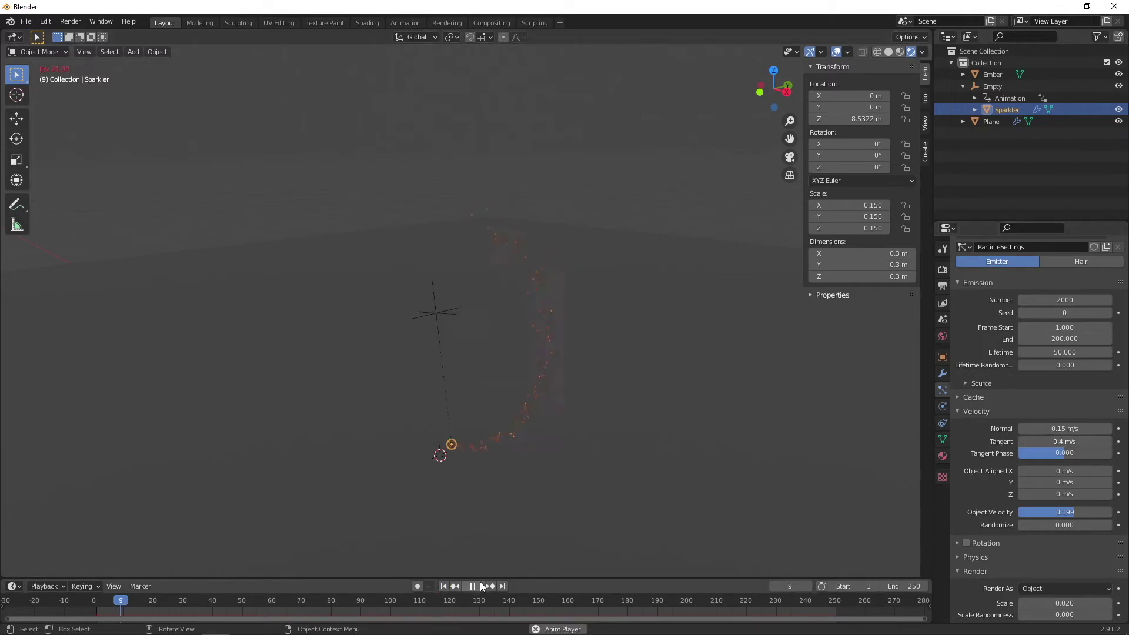
middle_click_drag(586, 478, 534, 479)
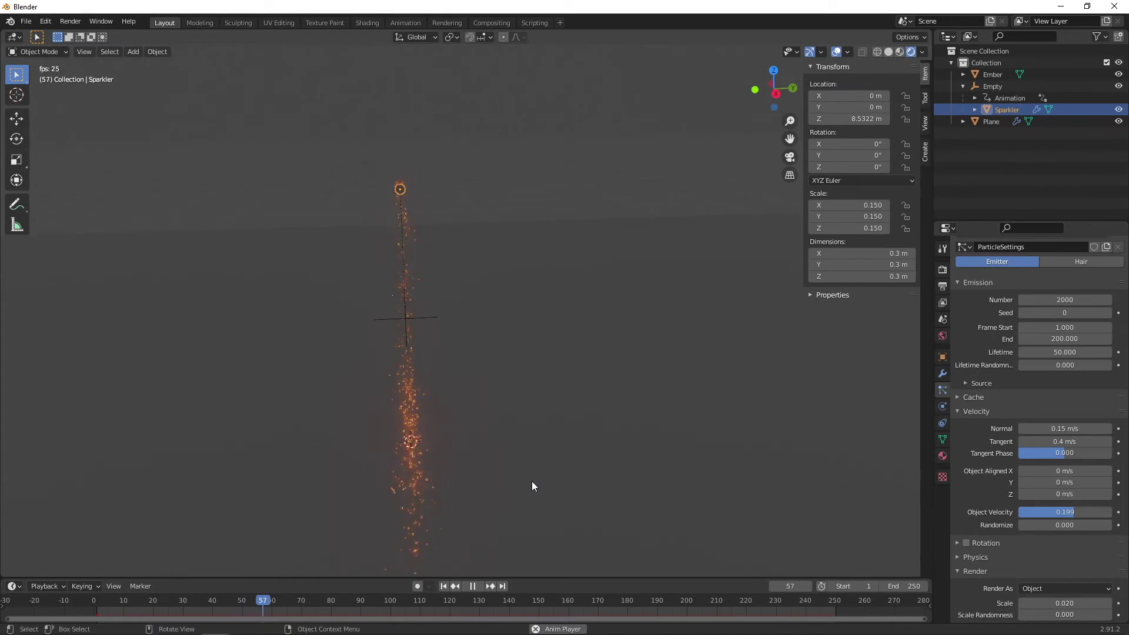
Raise Sparkler's particle Normal velocity to 0.81 m/s and pause playback at frame 58, facing the spark circle
left_click_drag(1041, 429, 1105, 429)
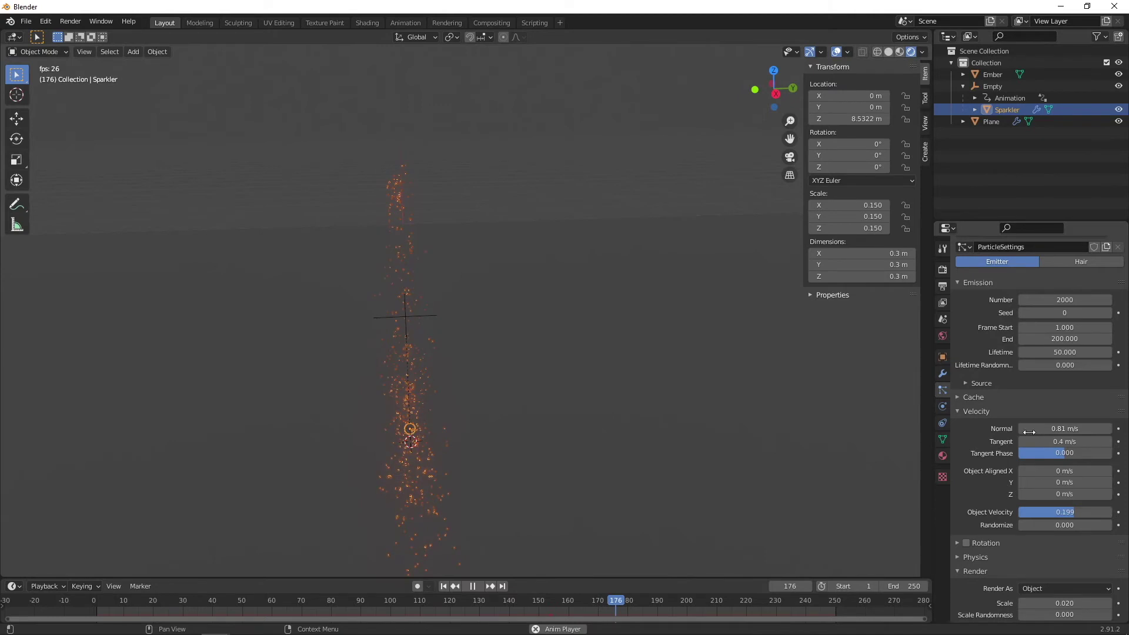
left_click(473, 586)
middle_click_drag(440, 444, 537, 438)
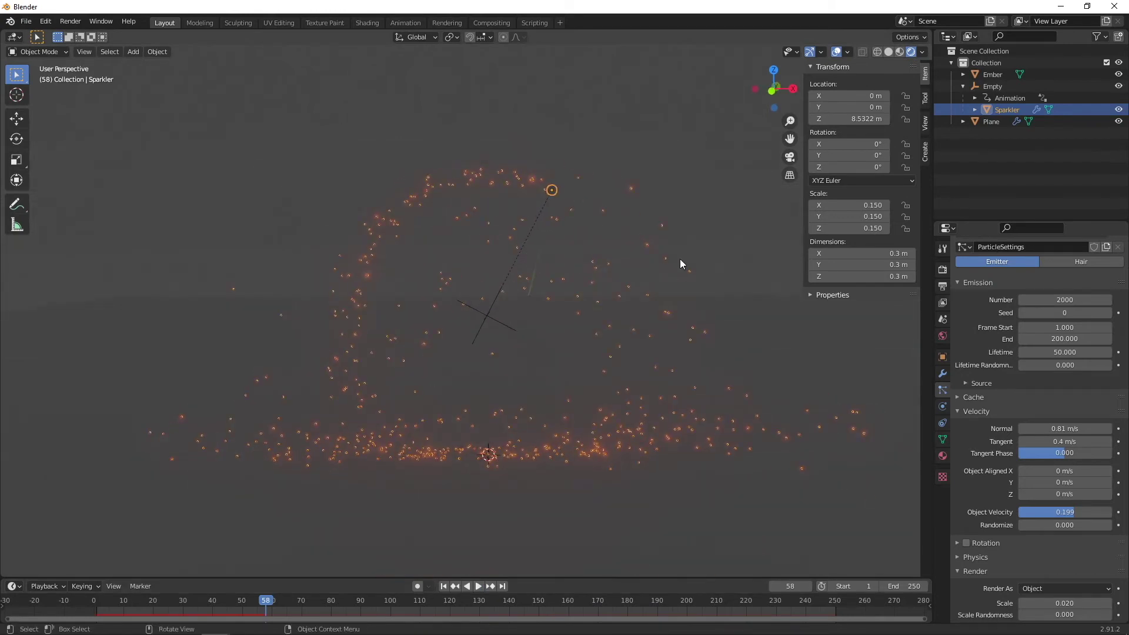
Add a camera, look through it and fly it backward to about Y -21.9 m in front of the sparks
key("shift+a")
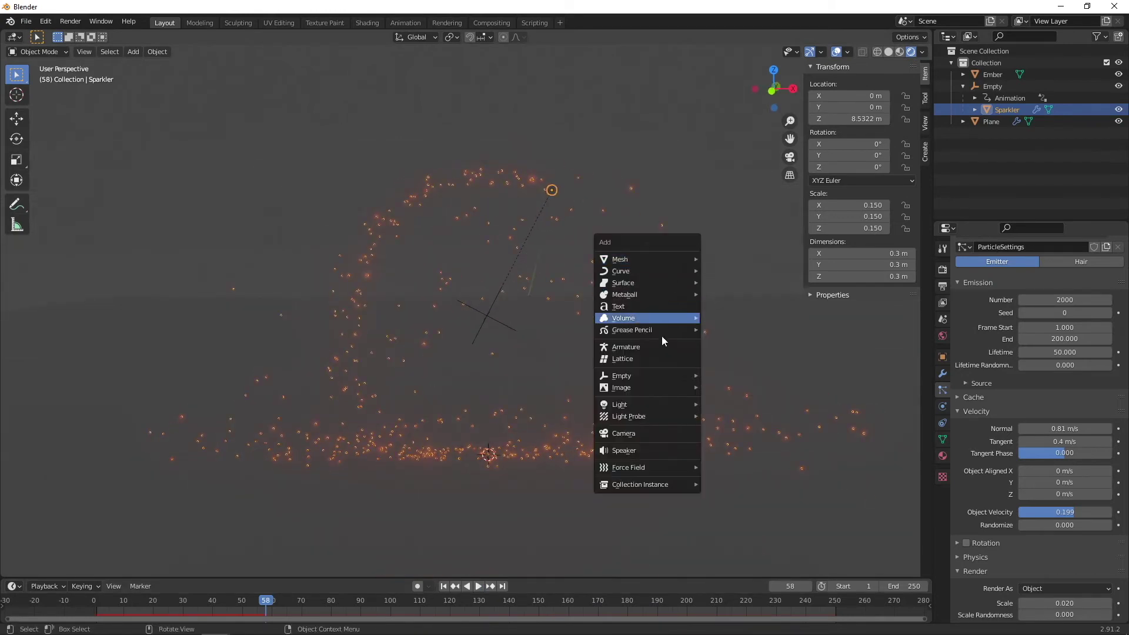
left_click(648, 440)
key("KP_0")
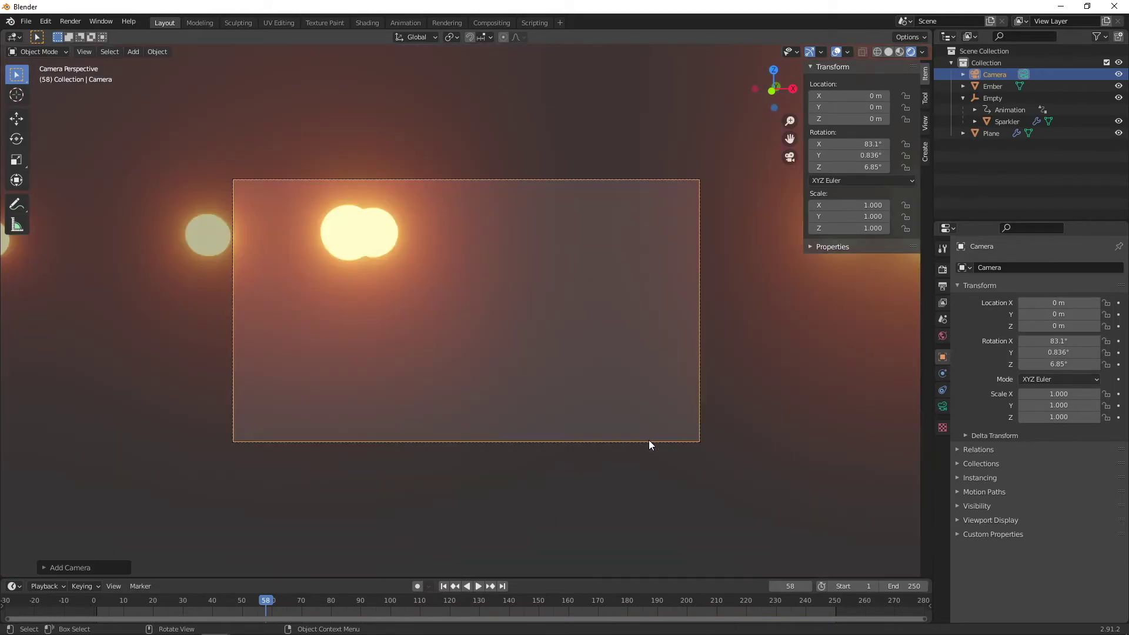
key("shift+grave")
key("s")
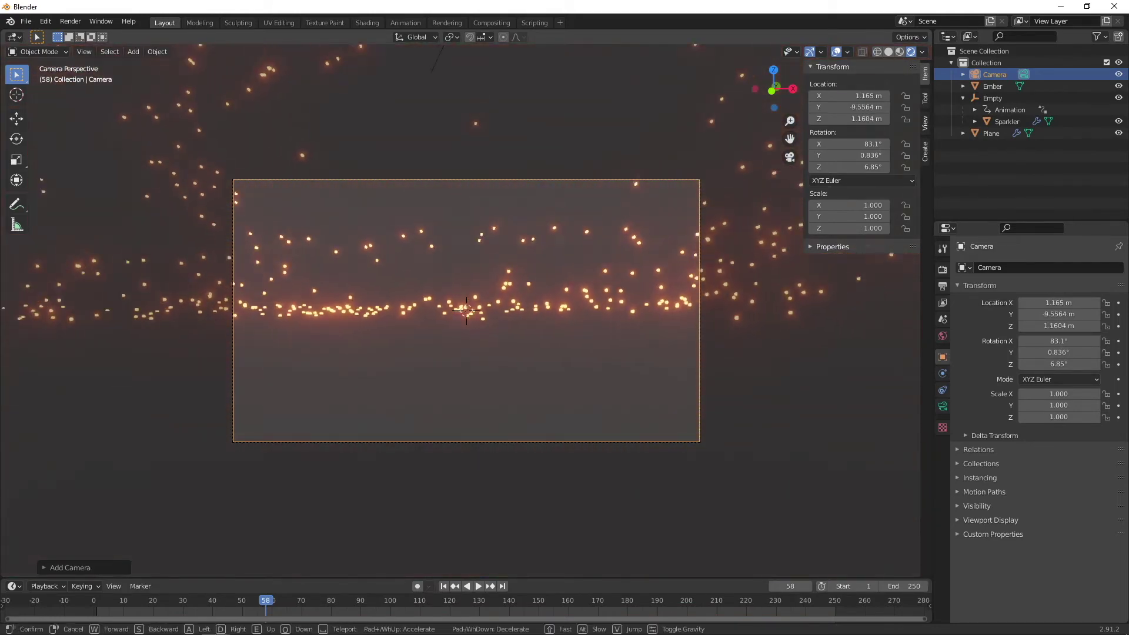
left_click(466, 311)
Straighten the camera by setting its rotation to X 90°, Y 0° and Z 0°
left_click(850, 155)
type("0")
key("Tab")
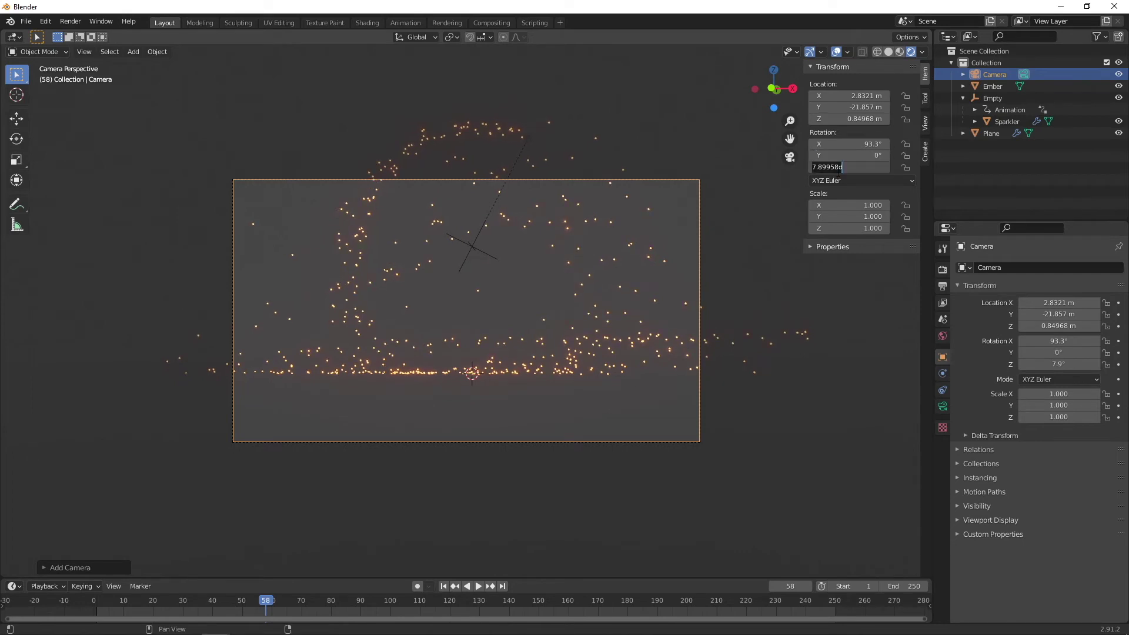
type("0")
key("Return")
double_click(842, 144)
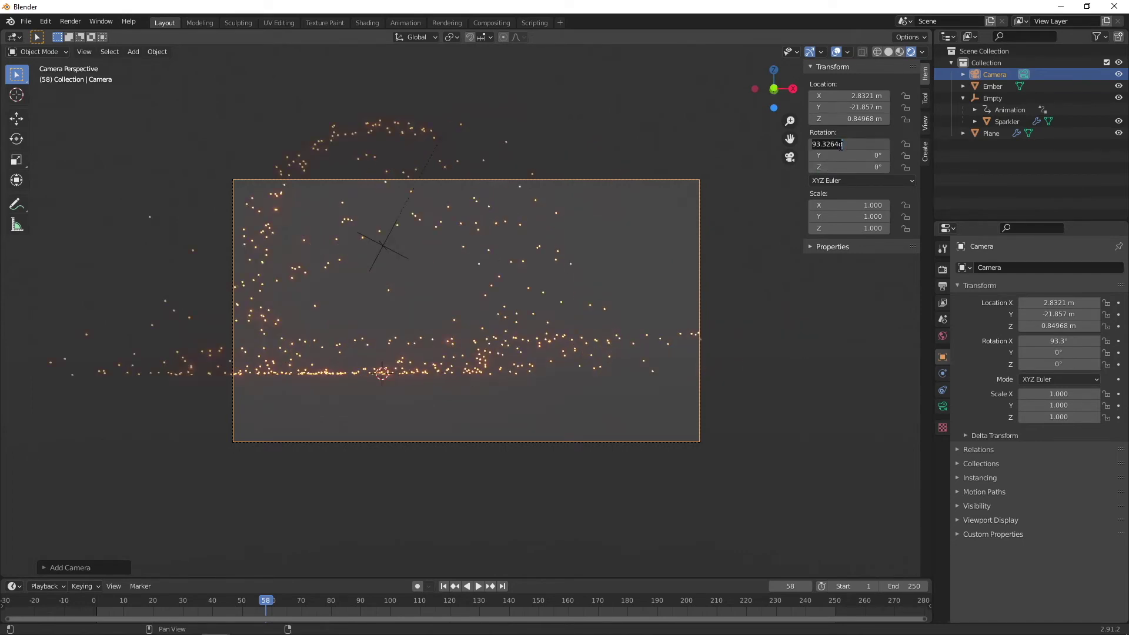
type("90")
key("Return")
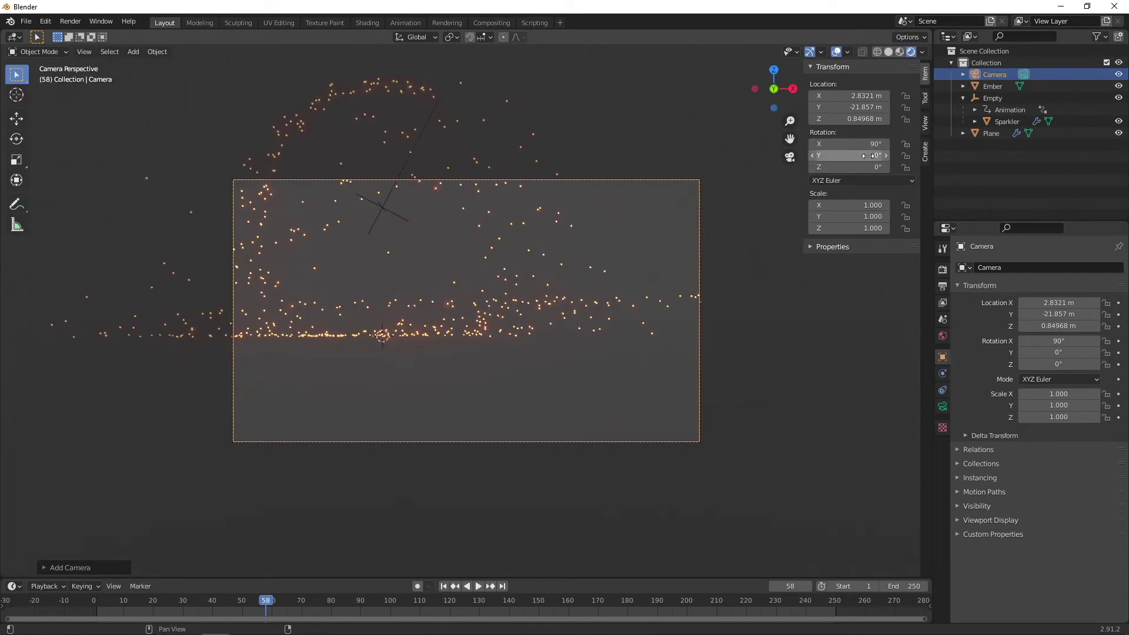
Center the camera on the spark circle at about X -0.288 m, Y -22.157 m and Z 3.79 m
left_click_drag(857, 119, 999, 119)
left_click_drag(837, 107, 814, 95)
middle_click_drag(575, 285, 486, 300)
key("KP_0")
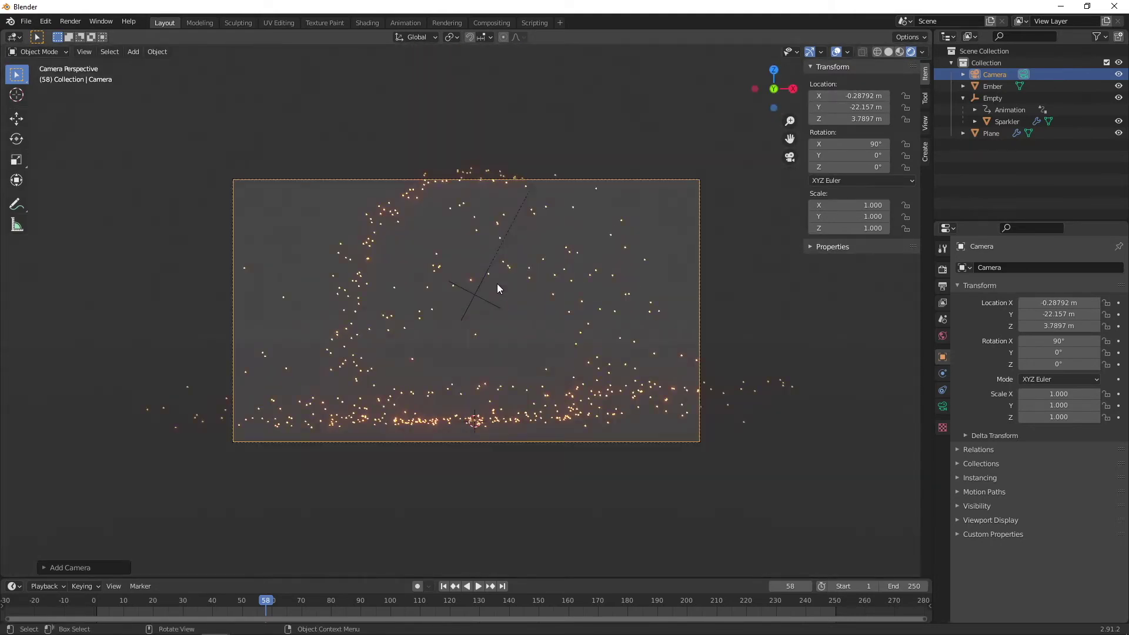
Fly the camera straight back to about Y -32.96 m so the whole spark spread fits the frame
key("shift+grave")
key("s")
key("s")
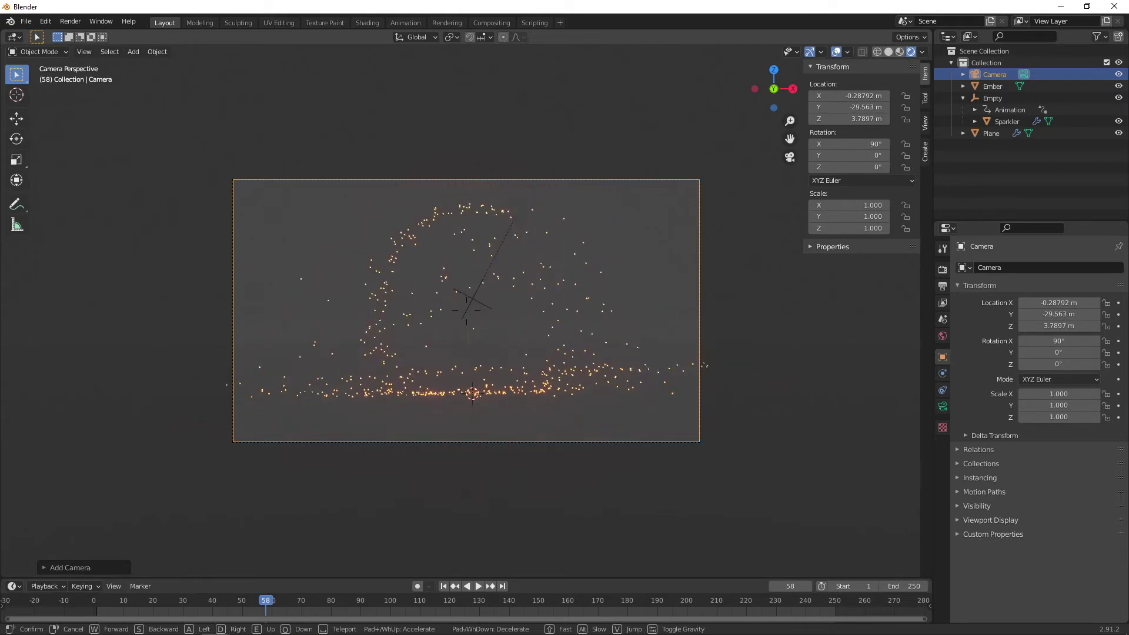
left_click(675, 379)
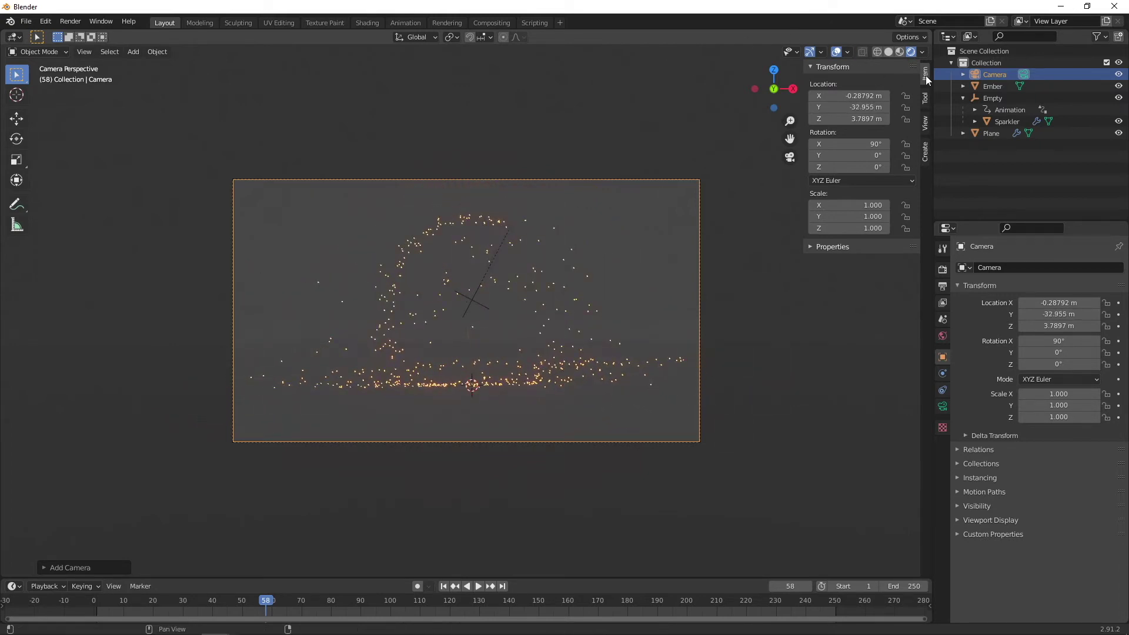
Enable Motion Blur in Eevee's render settings and set its Shutter to 50
left_click(675, 237)
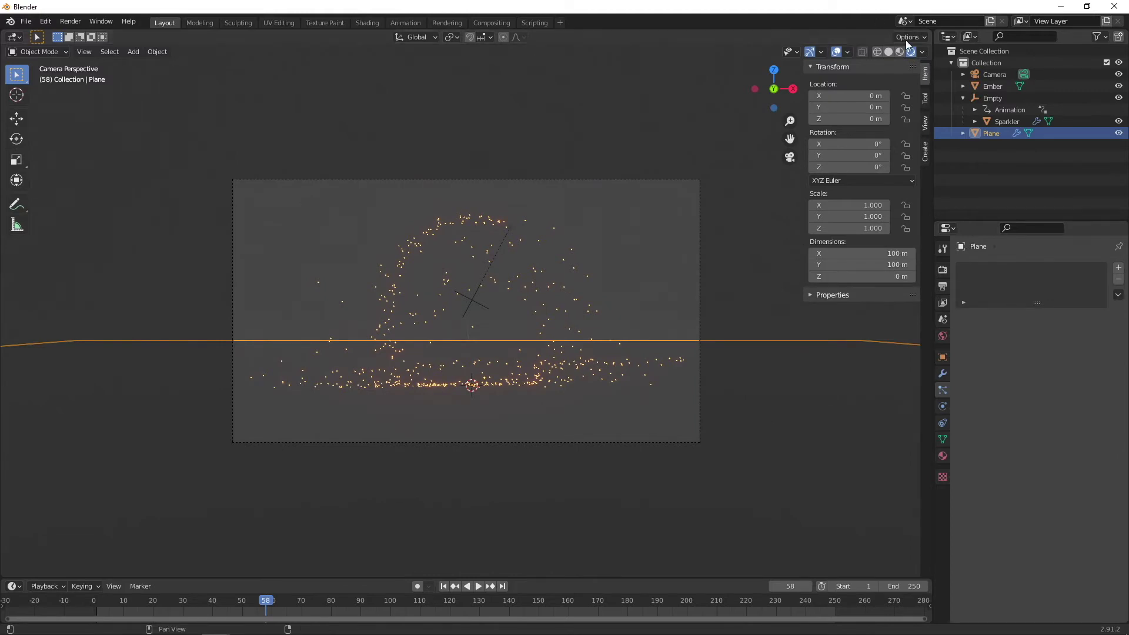
left_click(943, 269)
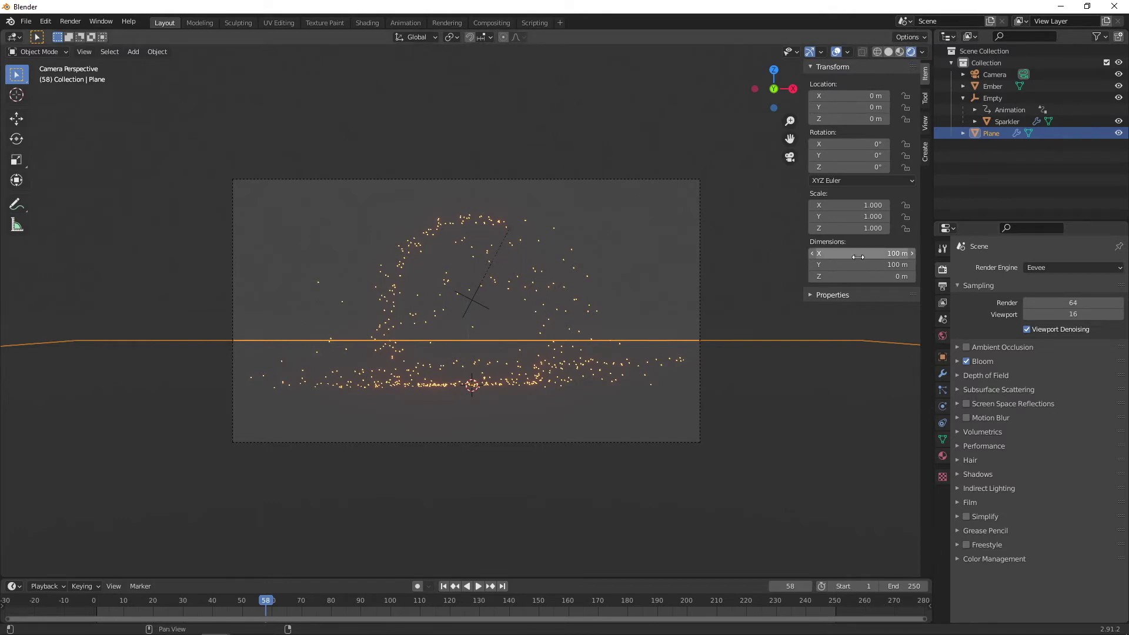
left_click(957, 418)
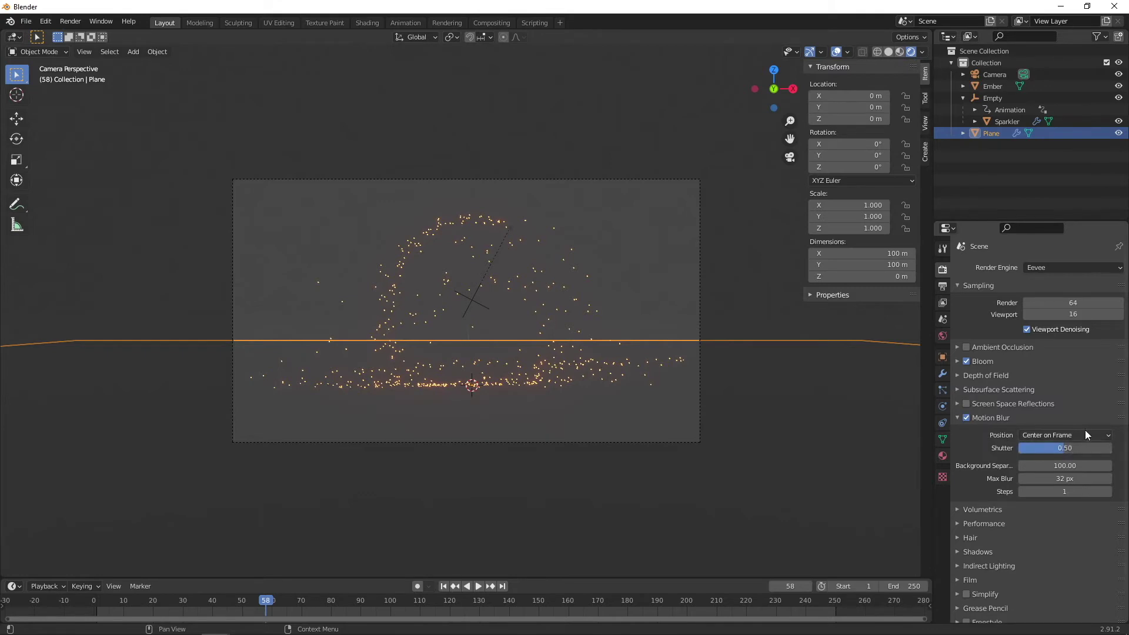
left_click(1062, 449)
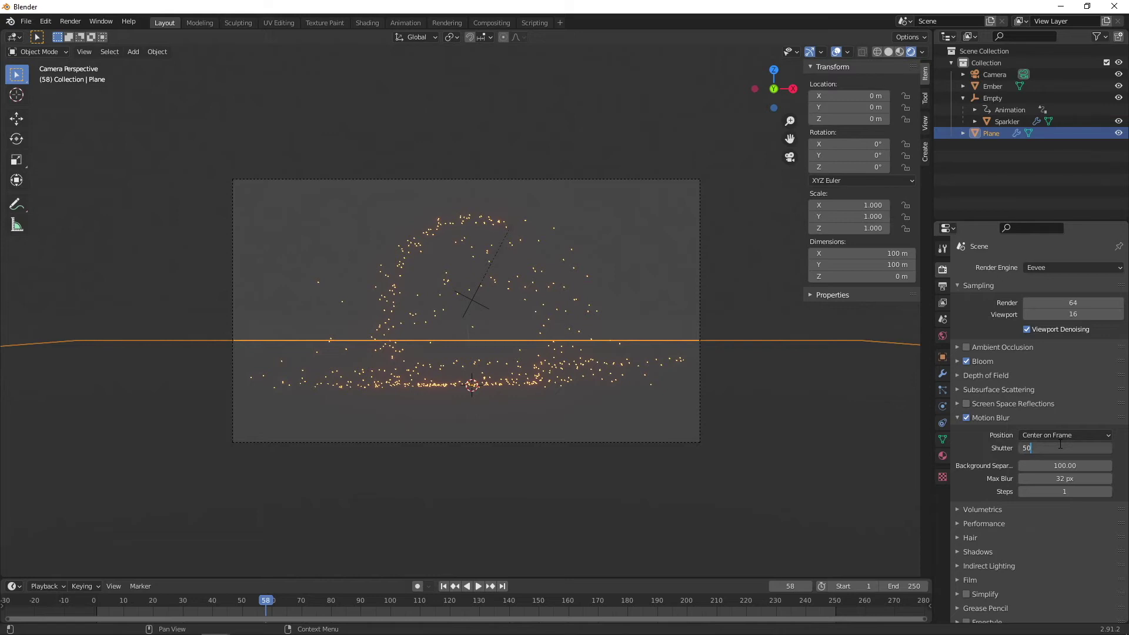
key("Return")
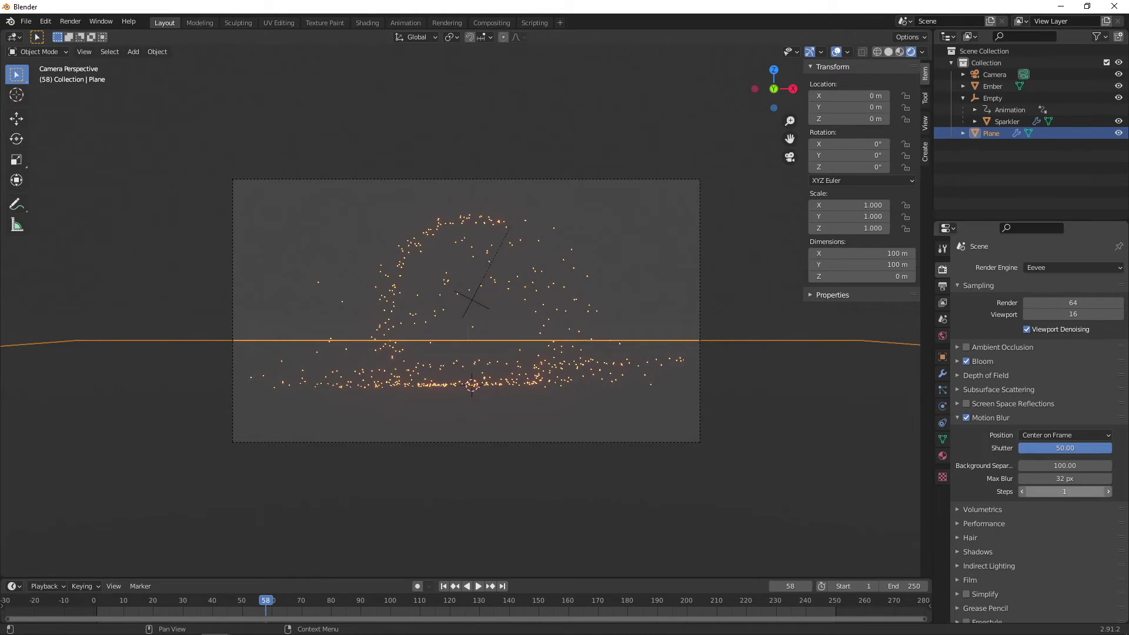
Set the motion blur Steps to 100 and Max Blur to 512 px
left_click(1066, 492)
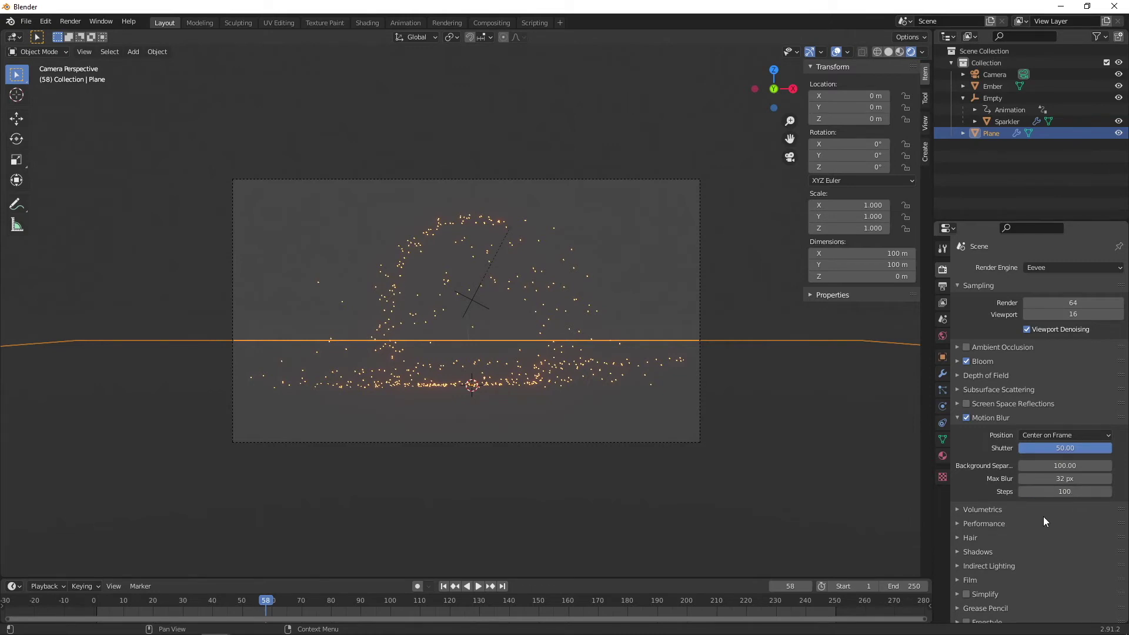
left_click(1101, 481)
key("Return")
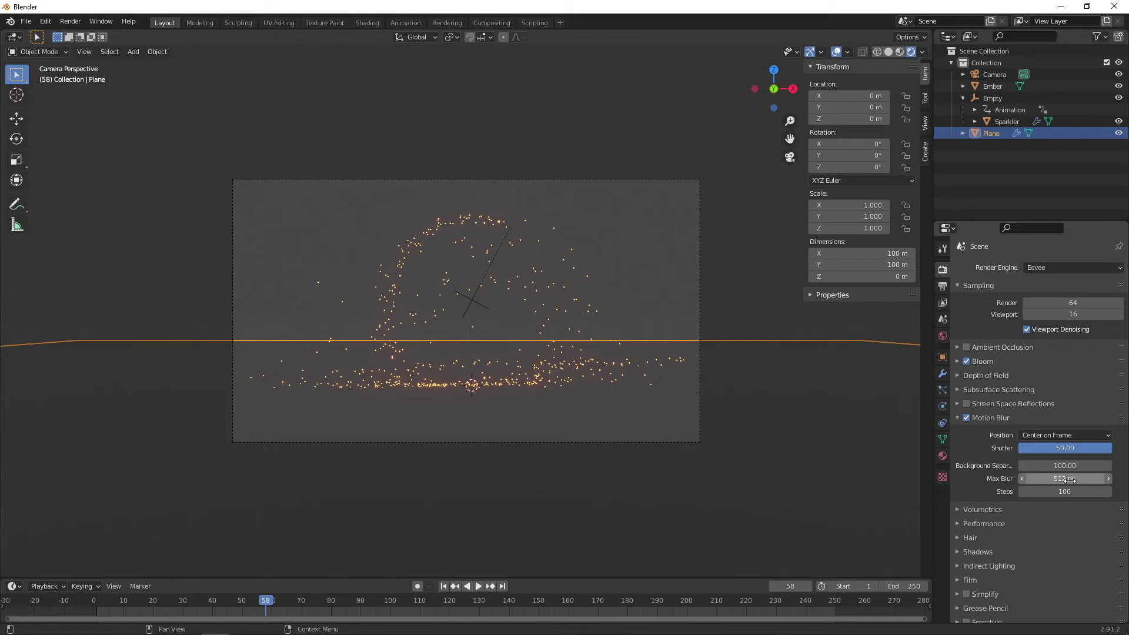
Set the motion blur Background Separation to 10 and return the animation to the first frame
left_click_drag(1064, 465, 1059, 465)
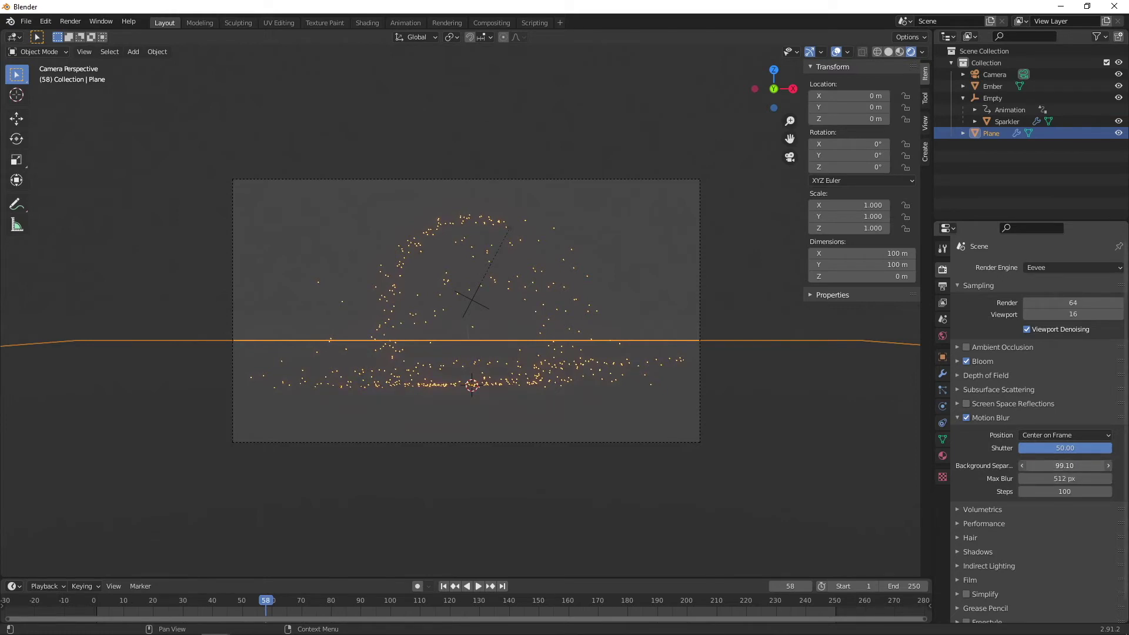
double_click(1064, 466)
type("1")
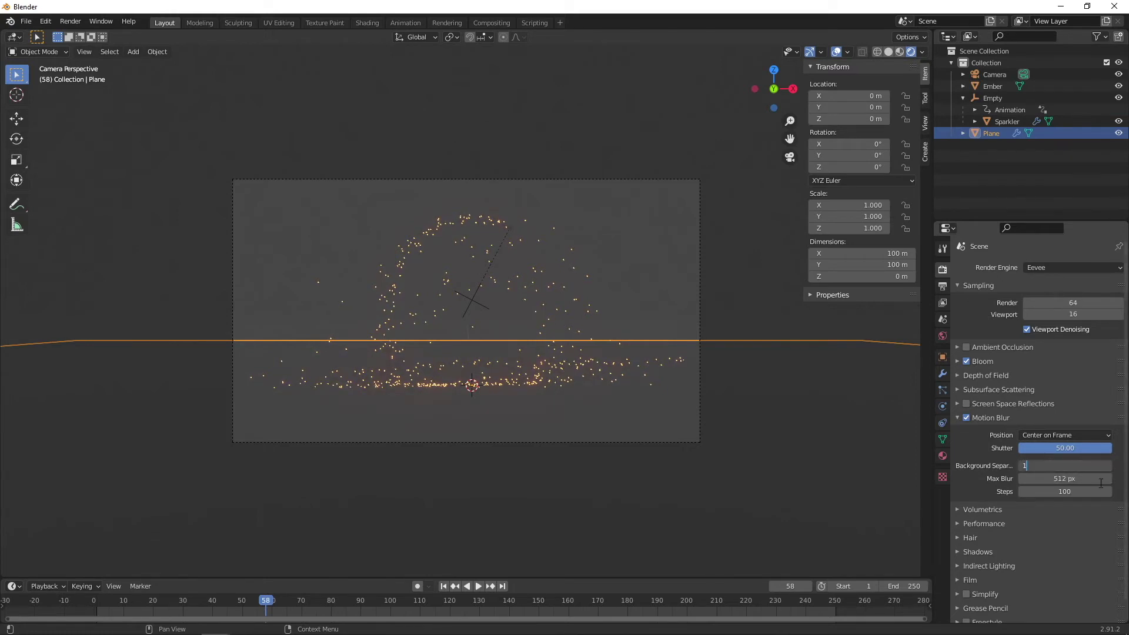
type("0")
key("Return")
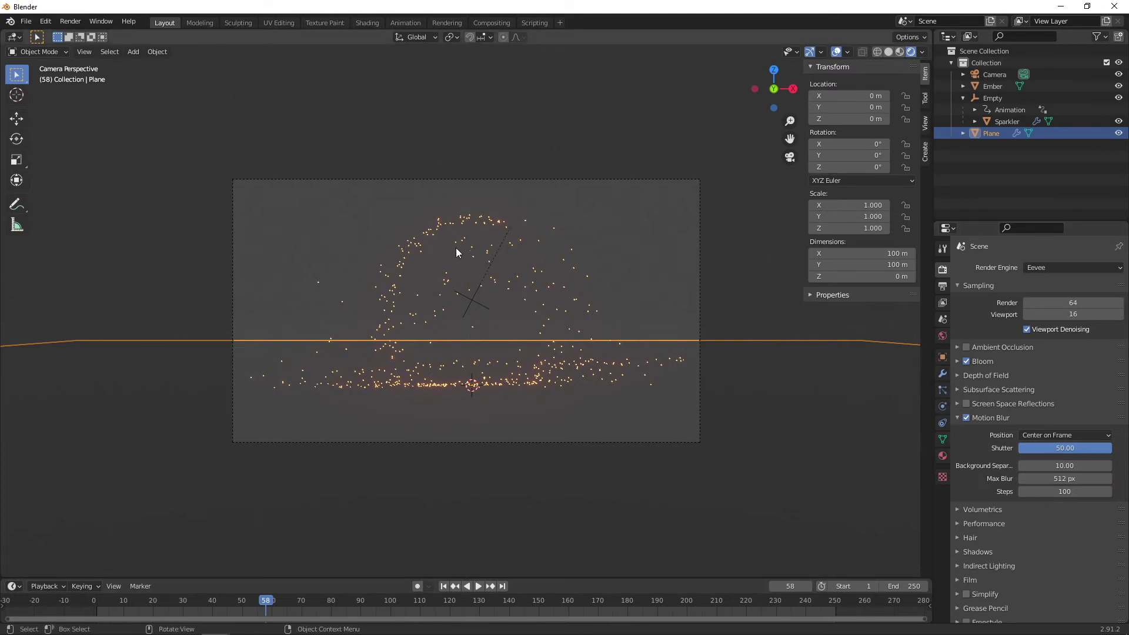
left_click(443, 586)
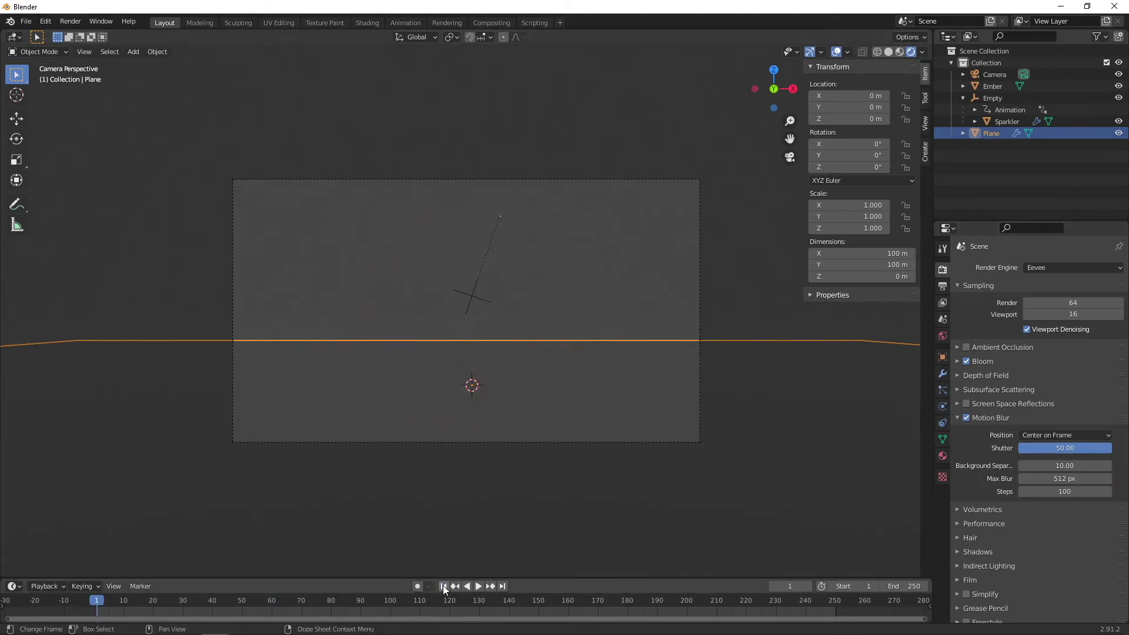
Open the Sparkler's particle cache settings and set the scene's end frame to 125
left_click(497, 223)
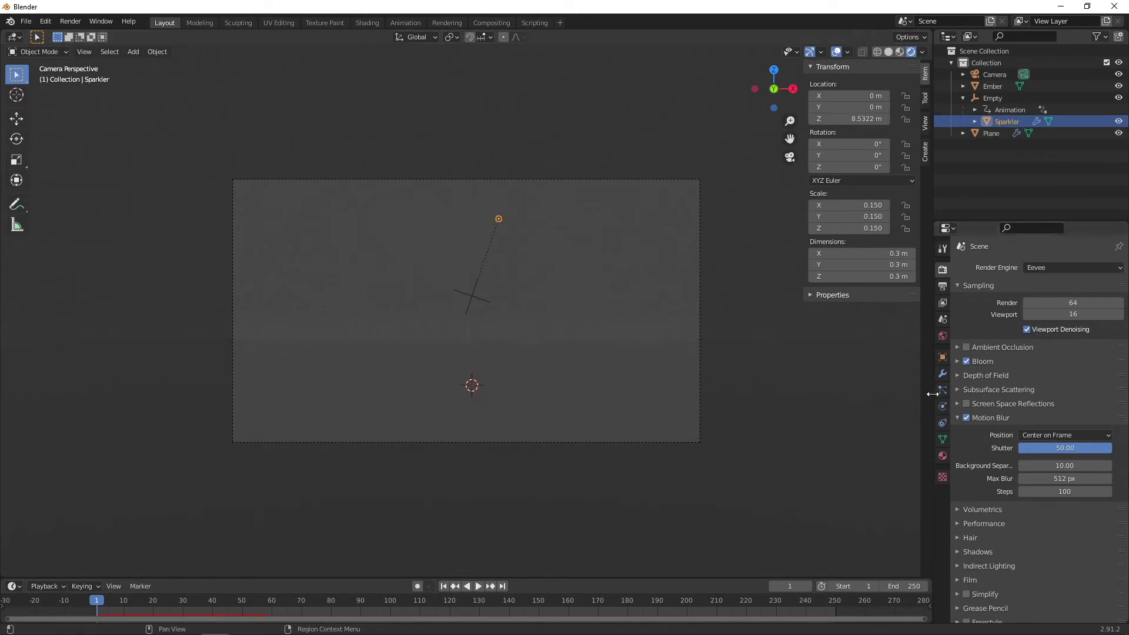
left_click(942, 390)
scroll(1035, 488, "down", 5)
scroll(1050, 474, "down", 2)
scroll(1044, 471, "up", 6)
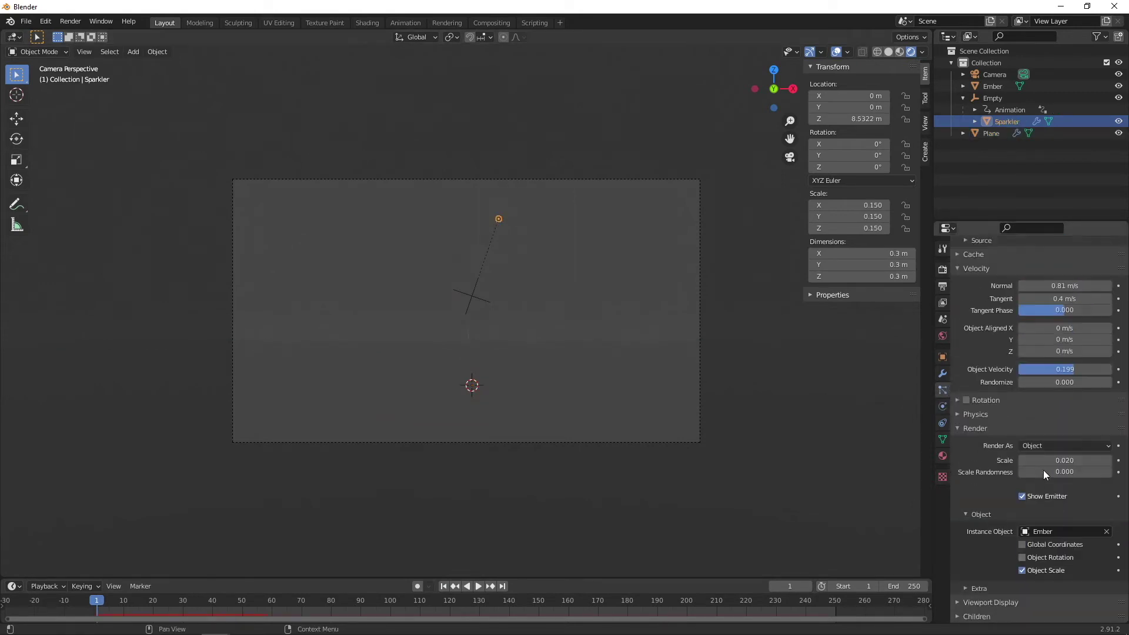
left_click(975, 324)
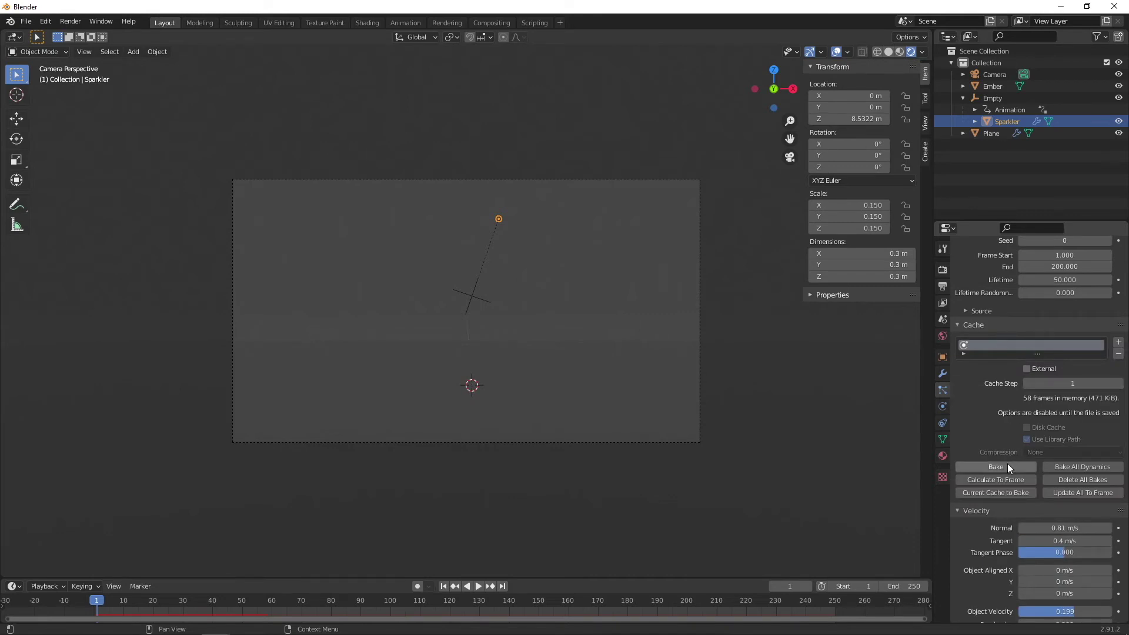
left_click(906, 587)
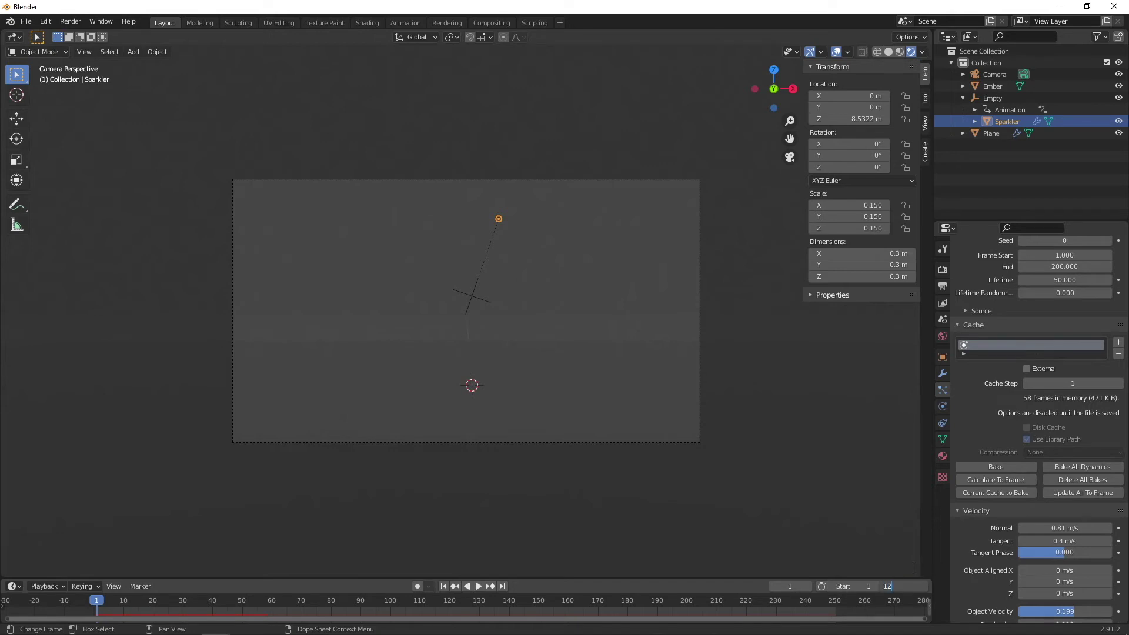
key("Return")
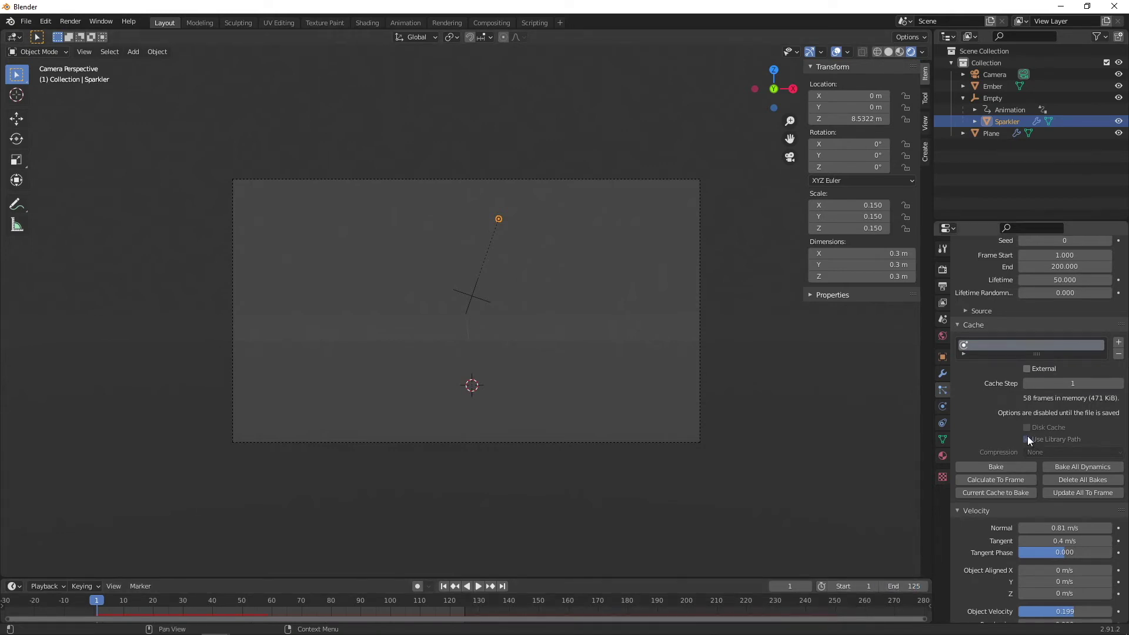
Set the Sparkler's particle emission End to 125, Lifetime to 75 and Lifetime Randomness to 0.2
scroll(1028, 436, "up", 6)
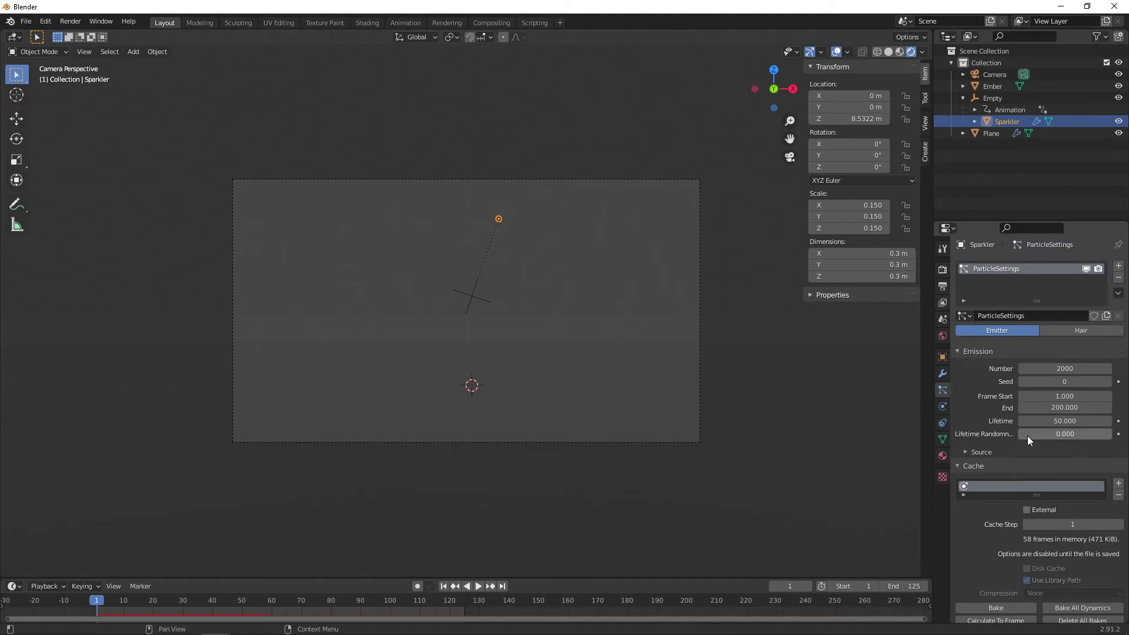
left_click(1078, 408)
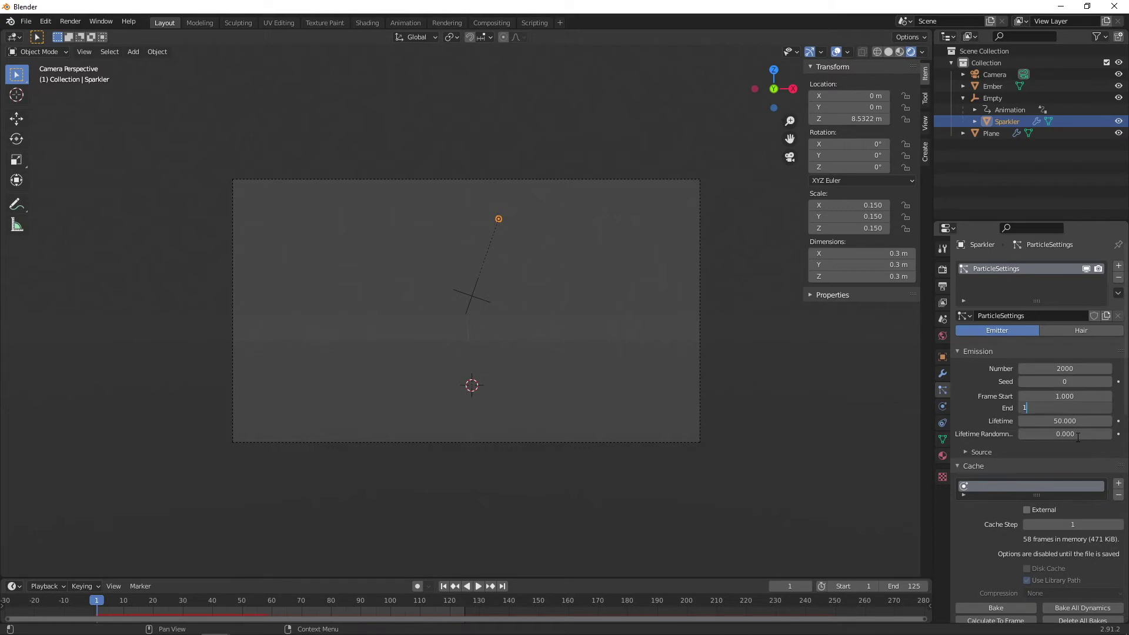
key("Tab")
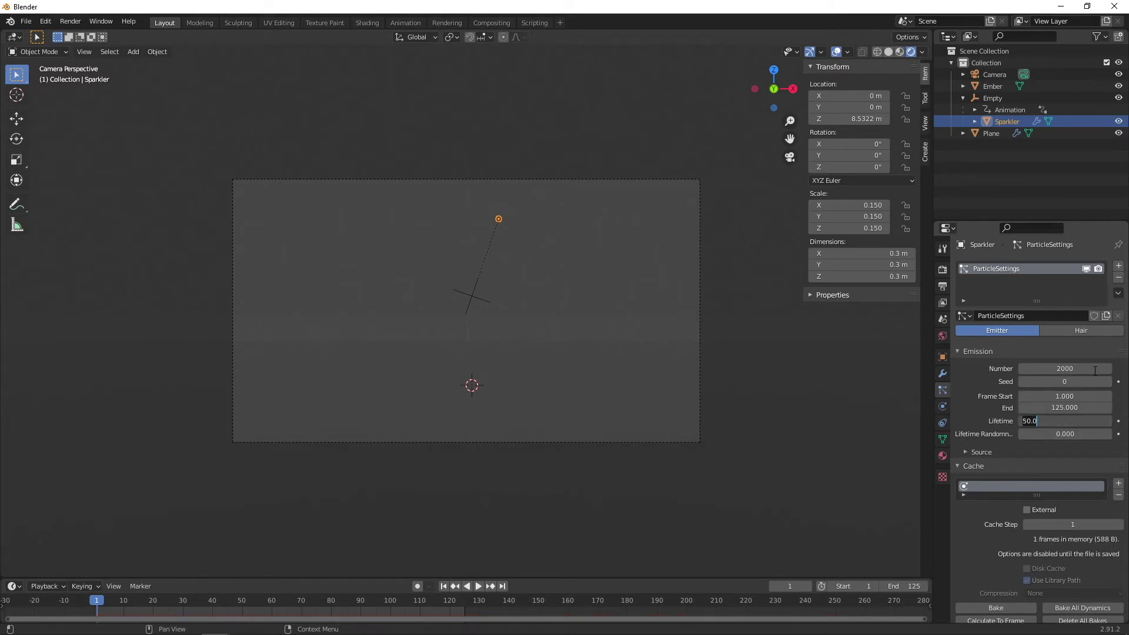
type("75")
key("Return")
left_click(1079, 433)
type("0.20")
key("Return")
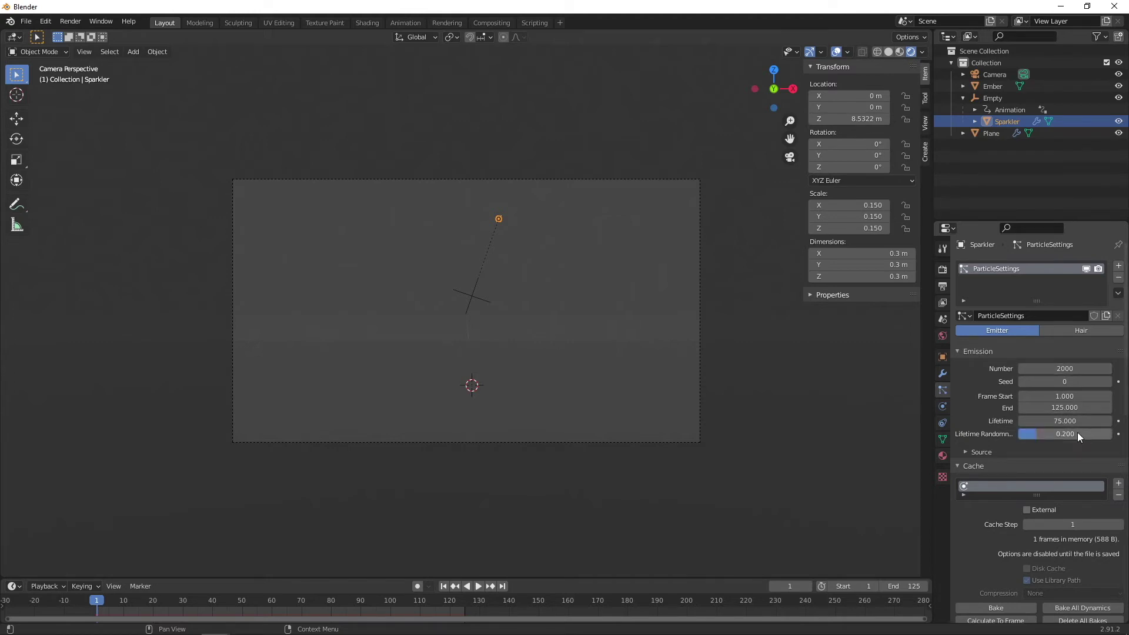
Bake the Sparkler's particle cache and play the animation, stopping at frame 109
scroll(1002, 556, "down", 3)
left_click(994, 540)
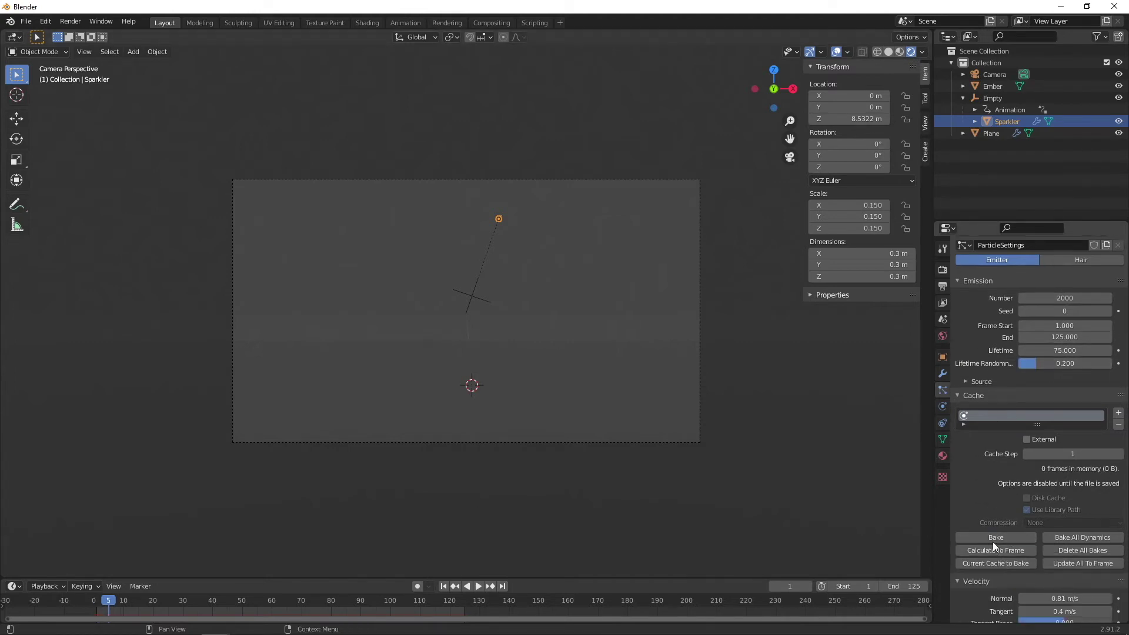
left_click(476, 587)
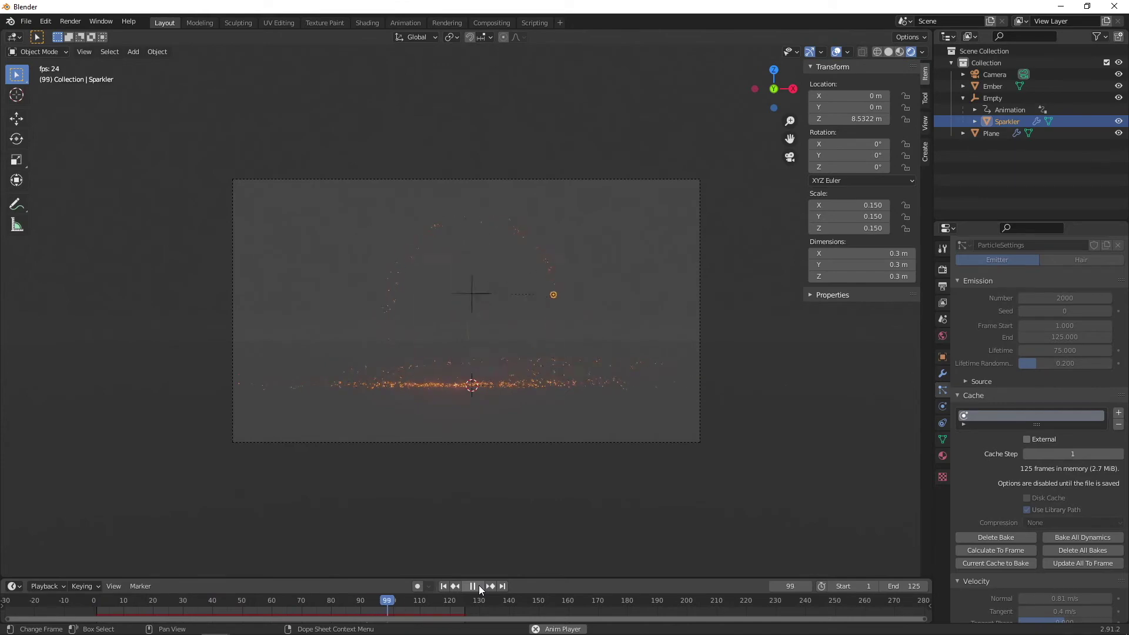
left_click(473, 586)
Render the current frame as a still image and examine the motion-blurred spark trails up close
left_click(70, 22)
left_click(97, 33)
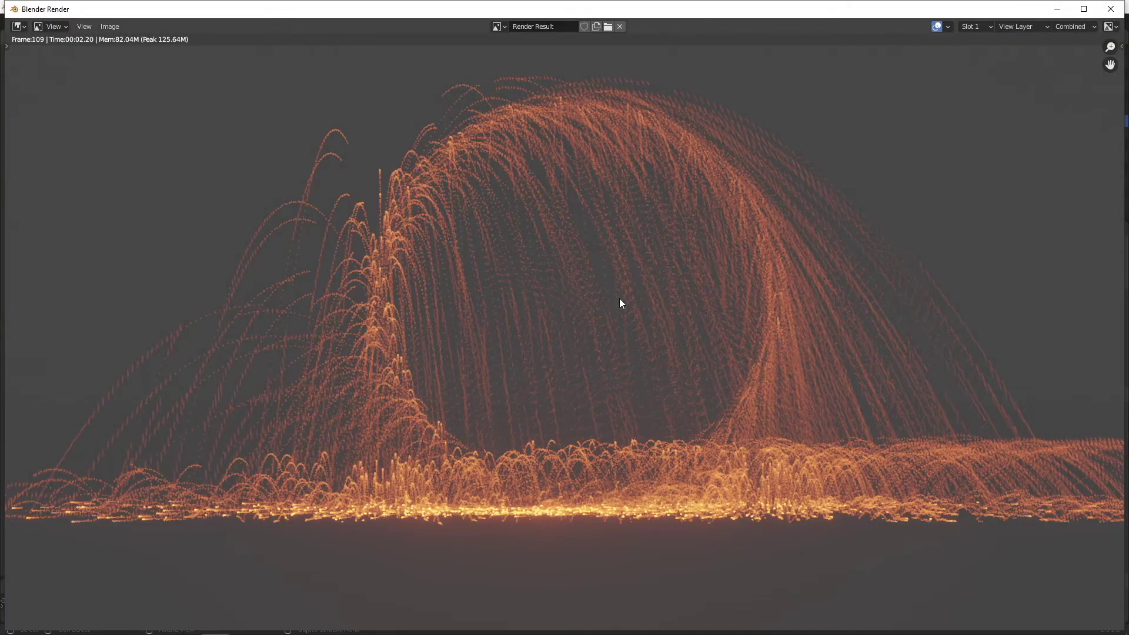
scroll(617, 284, "up", 4)
scroll(612, 295, "down", 1)
scroll(498, 235, "up", 4)
scroll(516, 270, "down", 6)
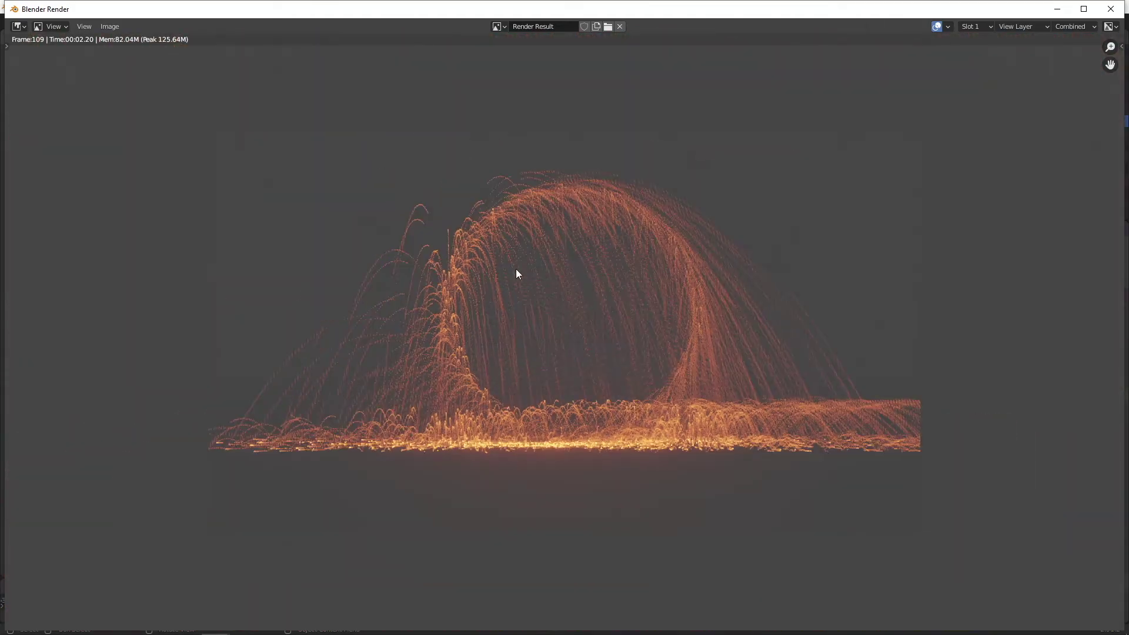
scroll(517, 269, "up", 2)
scroll(704, 357, "down", 3)
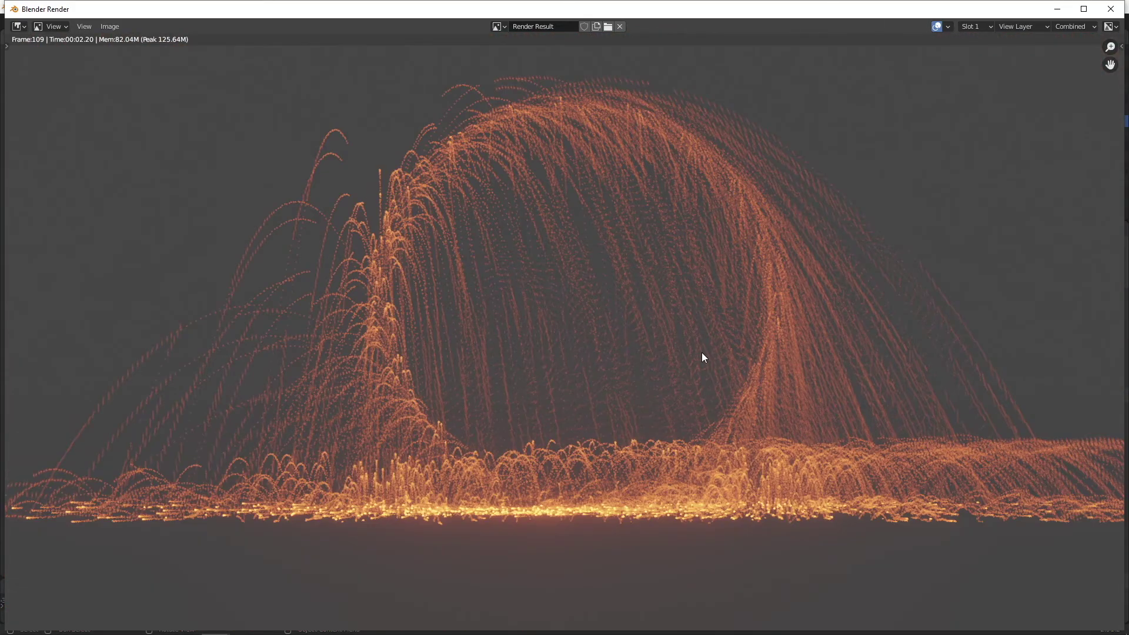
key("Escape")
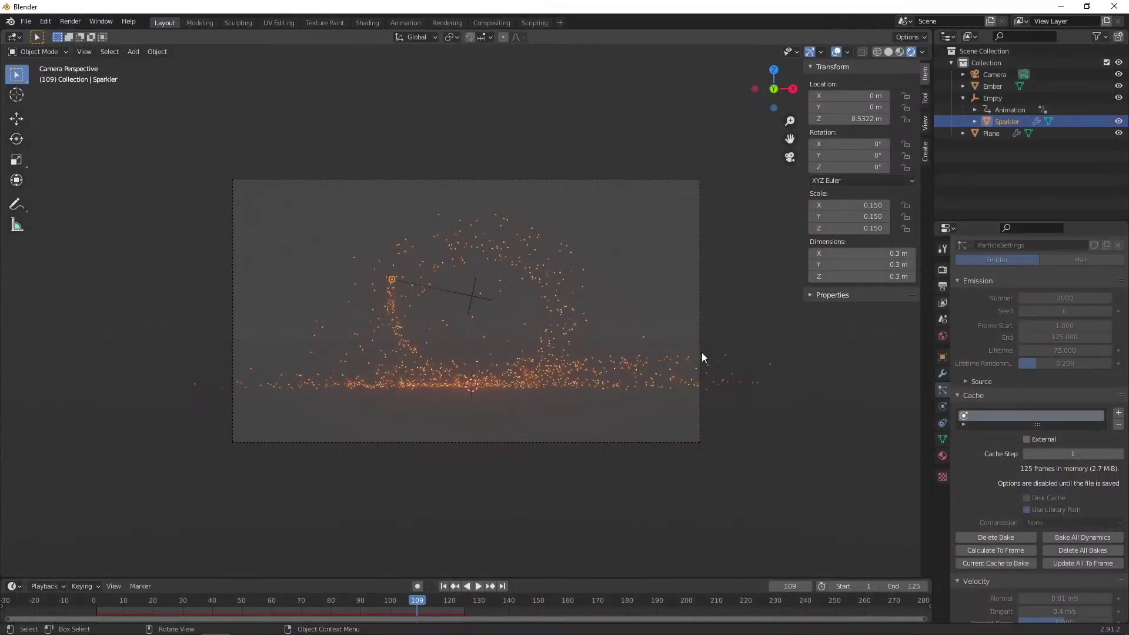
Set the motion blur Steps to 250 in the render settings
left_click(943, 269)
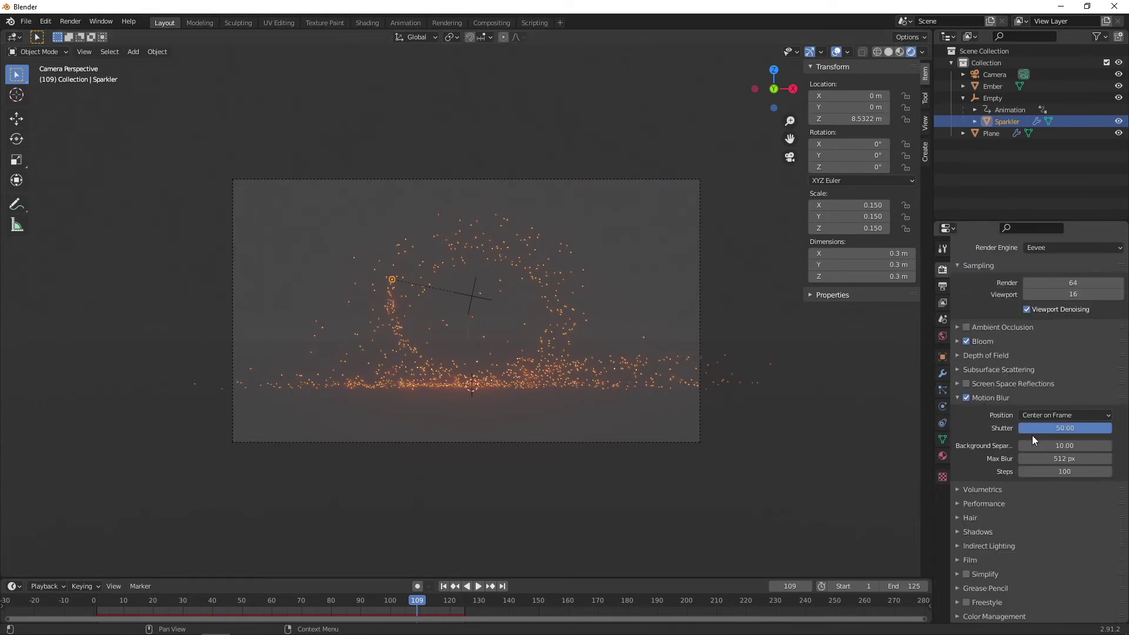
left_click(1065, 471)
type("250")
key("Return")
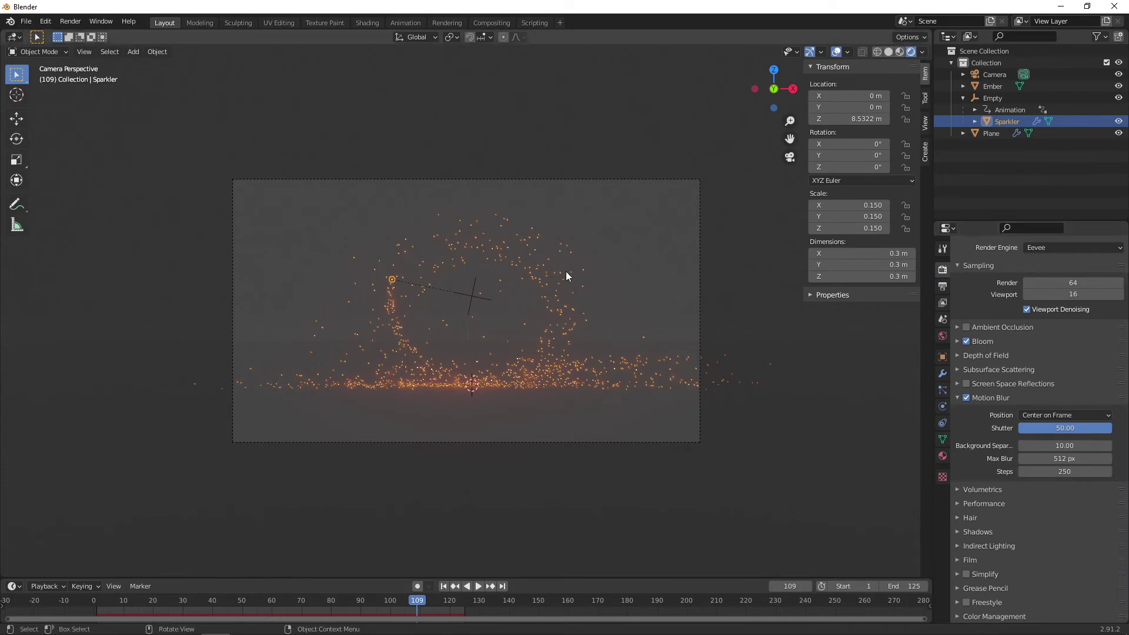
Add a new material to the ground plane
left_click(773, 390)
middle_click_drag(773, 390, 694, 406)
left_click(943, 456)
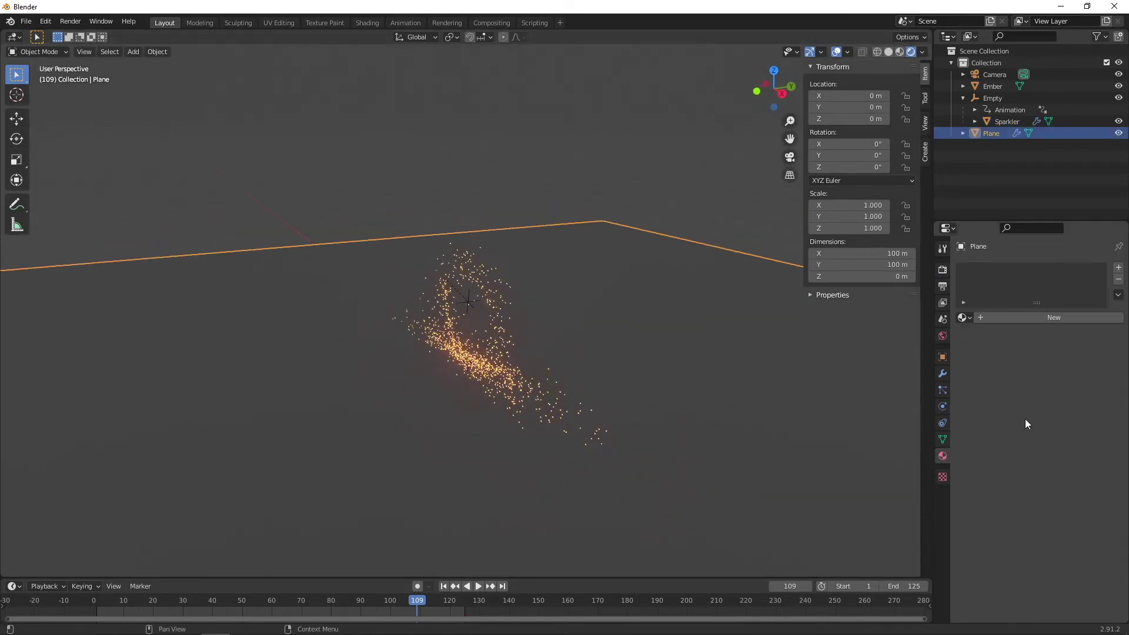
left_click(1029, 320)
scroll(1060, 520, "down", 6)
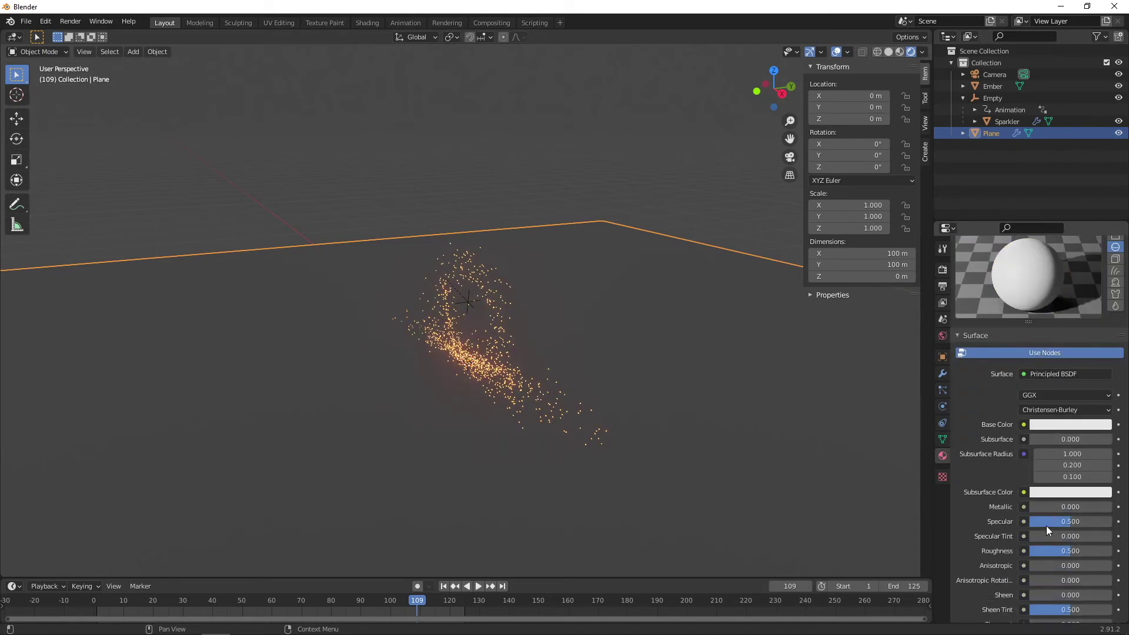
Set the ground material's Metallic to 0.234, Specular to 0.252 and Roughness to 0.160
left_click_drag(1051, 460, 1070, 459)
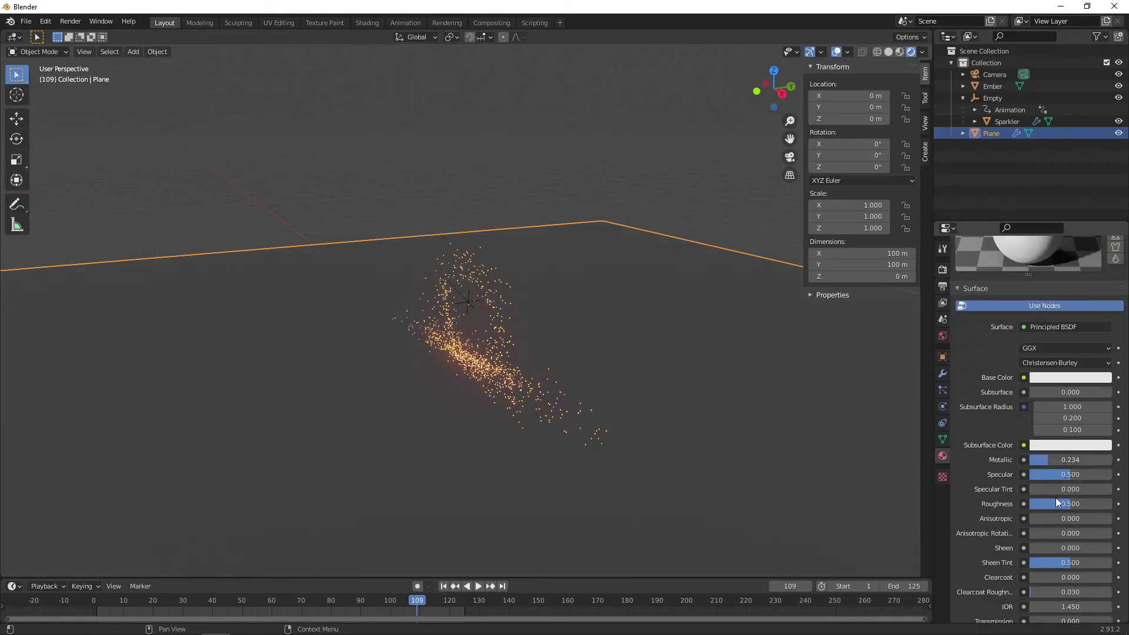
left_click_drag(1056, 504, 1044, 475)
scroll(1057, 472, "up", 5)
scroll(1052, 474, "down", 3)
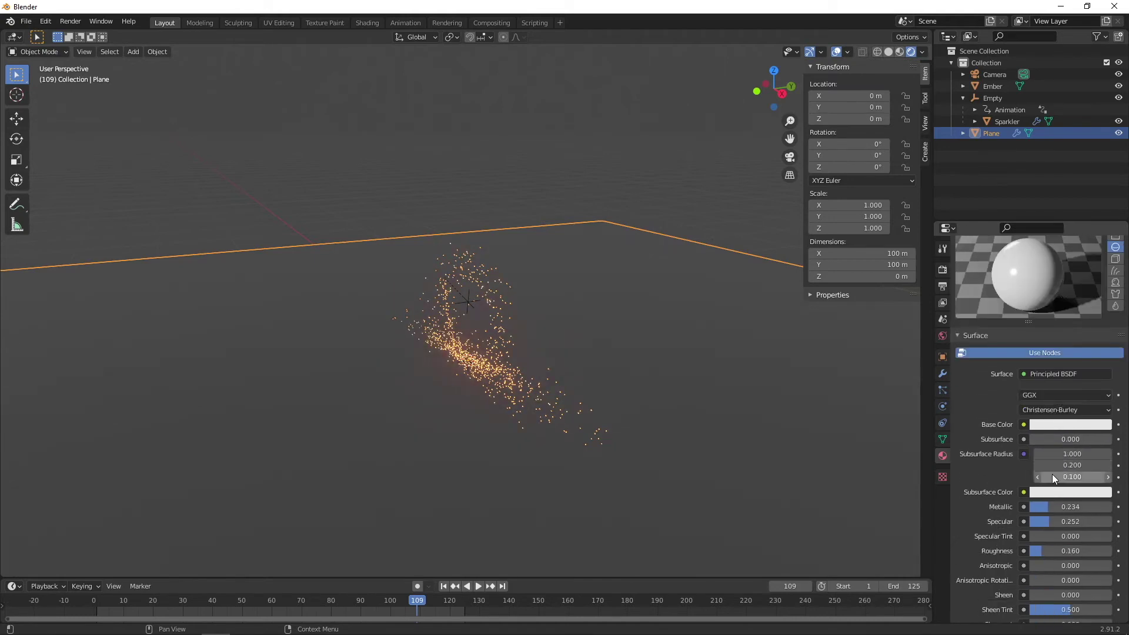
Darken the ground material's base color to a dark grey
left_click(1056, 425)
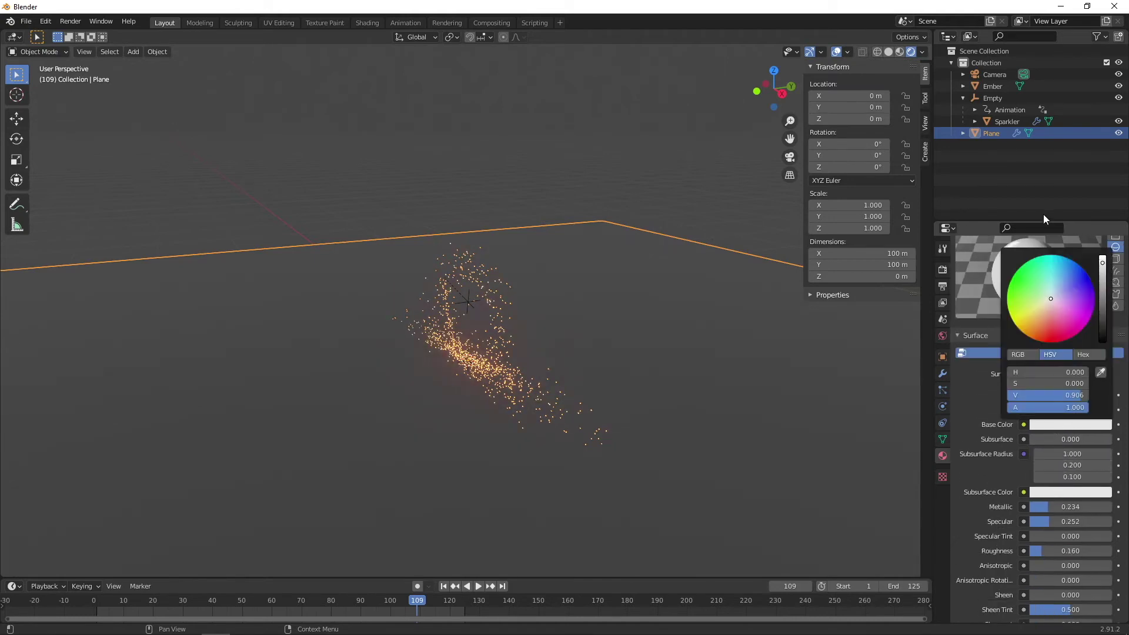
left_click(1052, 428)
left_click_drag(1101, 302, 1103, 308)
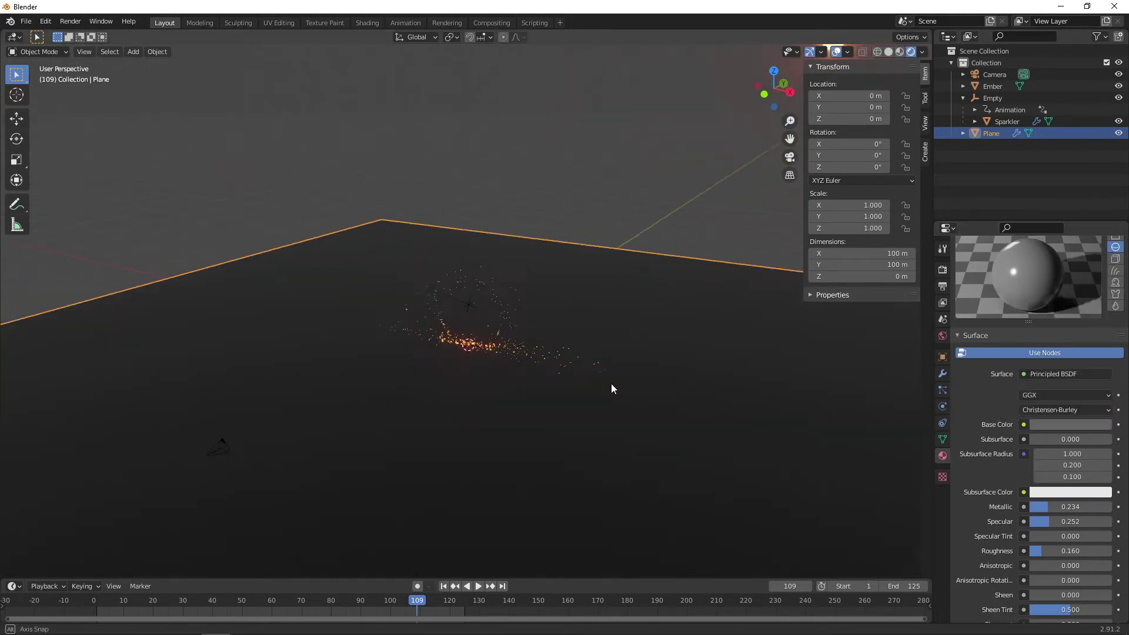
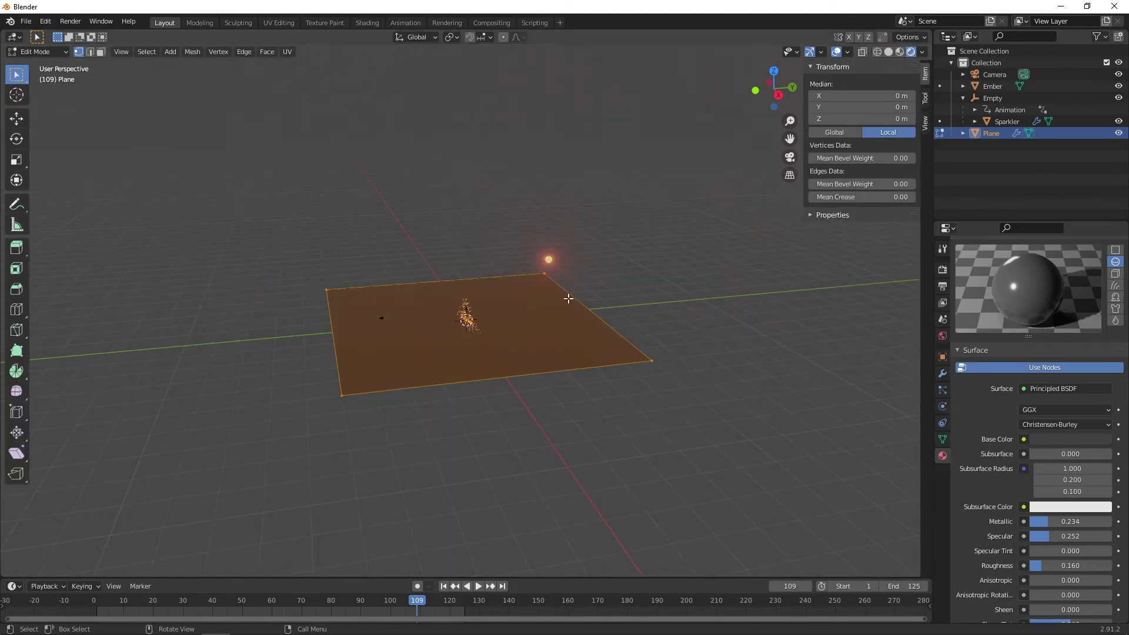
Extrude the ground plane's back edge, at Y 50 m, straight up along Z about 86.5 m to form a backdrop wall
key("alt+a")
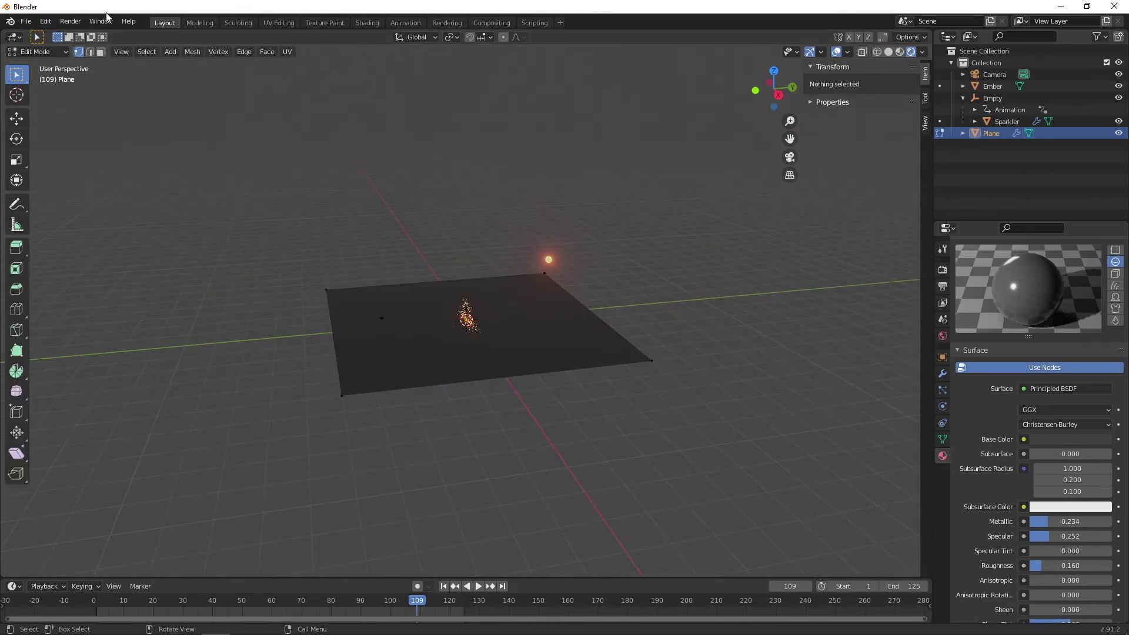
left_click(89, 51)
left_click(567, 296)
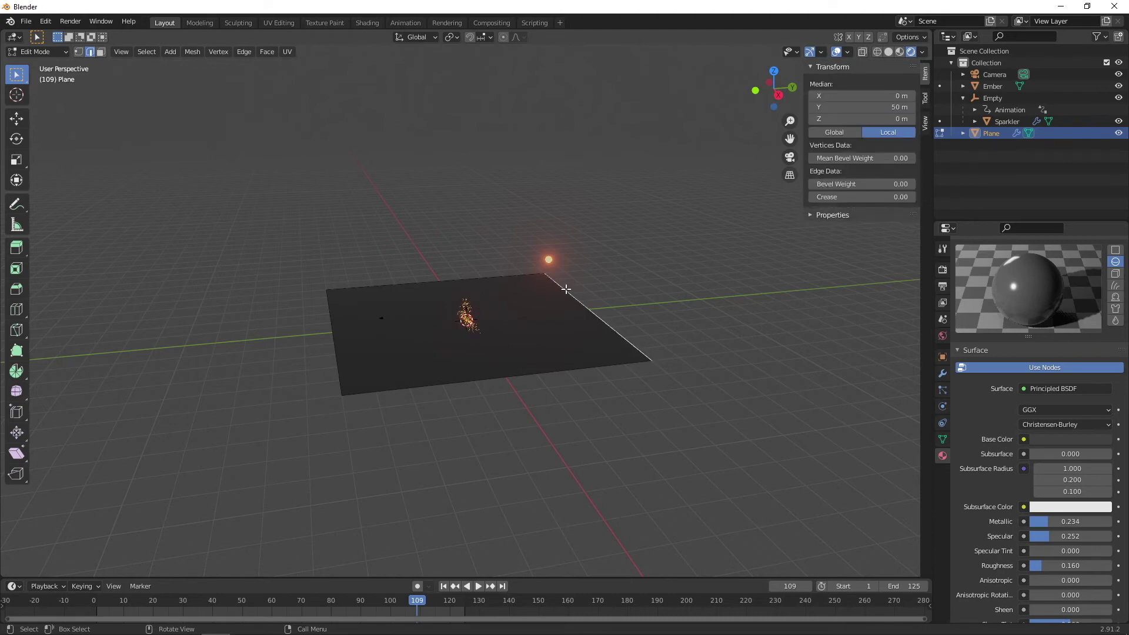
middle_click_drag(617, 287, 650, 318)
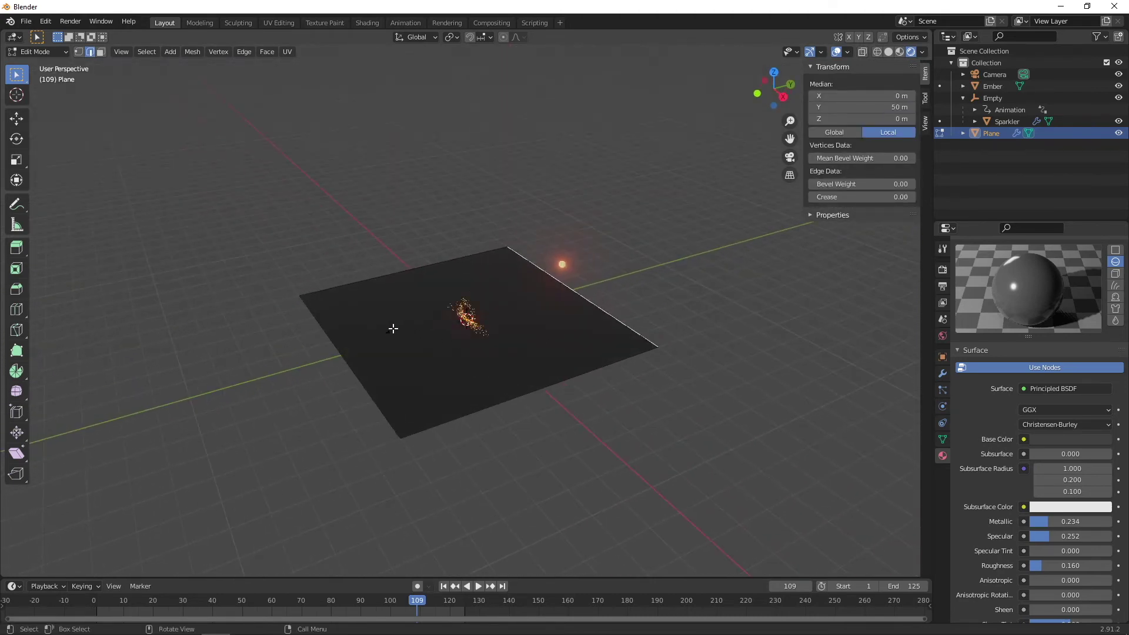
key("g")
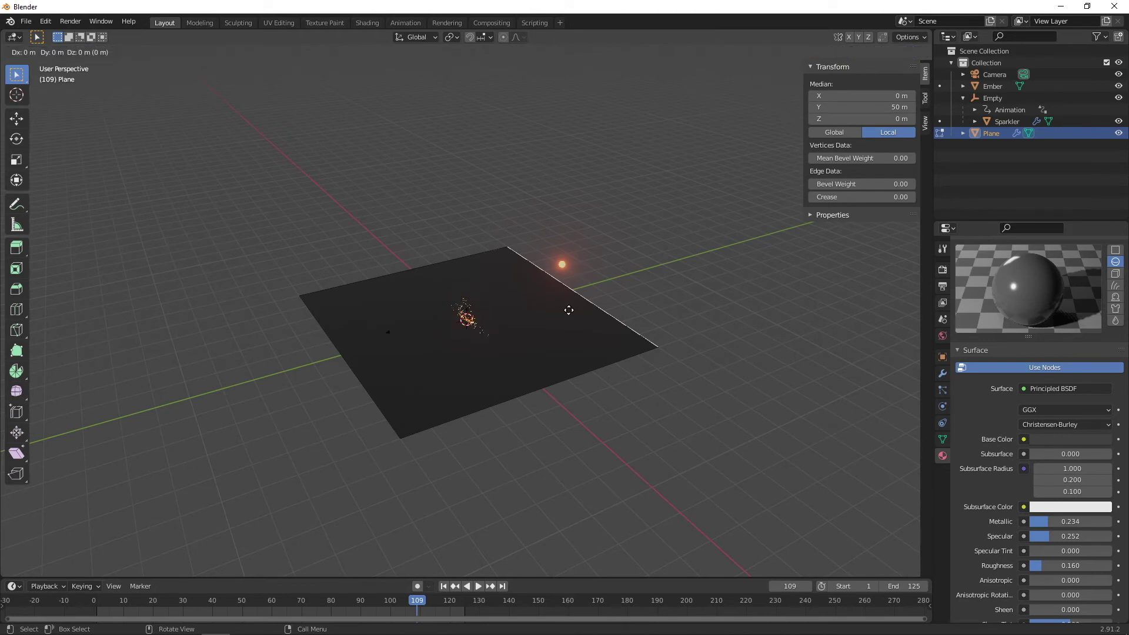
key("z")
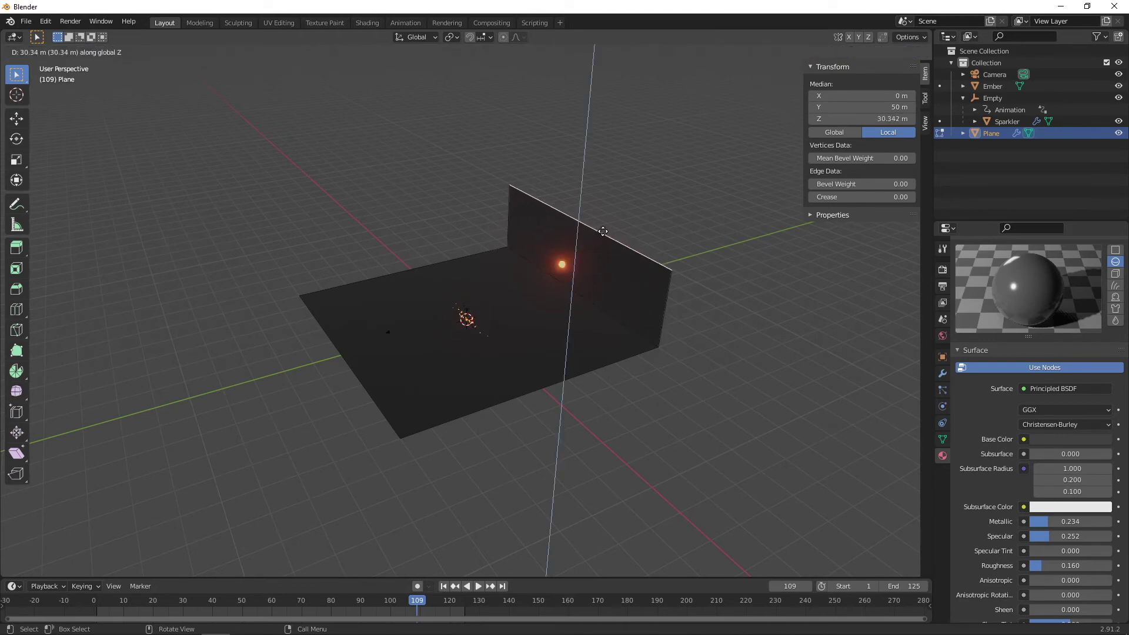
left_click(641, 158)
middle_click_drag(641, 157, 617, 225)
Bevel the edge where floor and backdrop wall meet, with a width of about 10.3 m and 18 segments
left_click(578, 285)
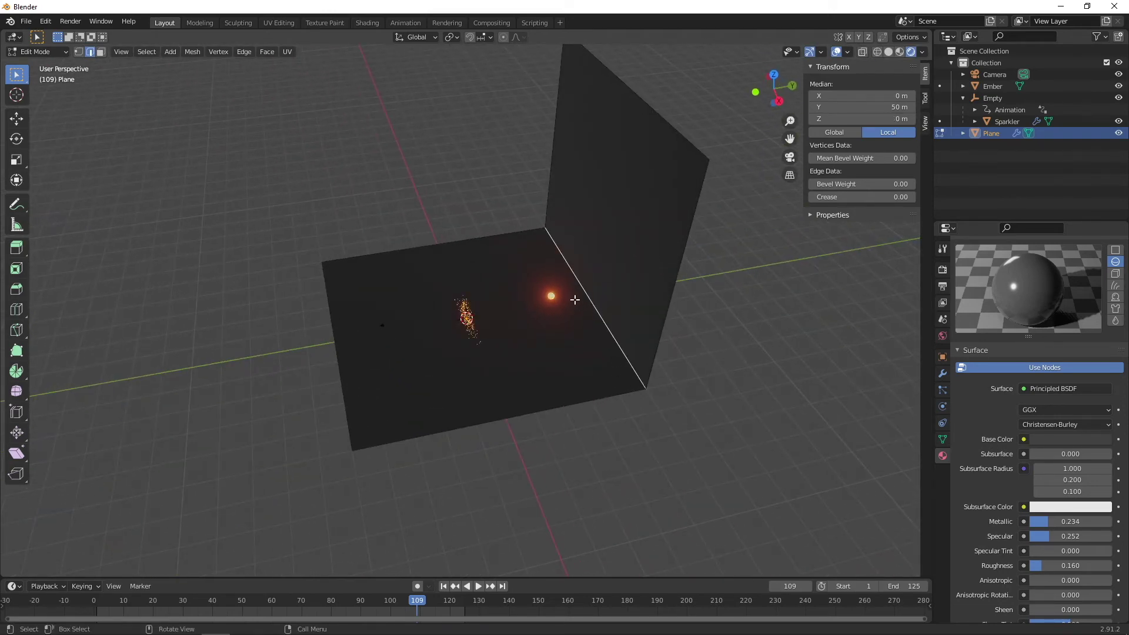
key("ctrl+b")
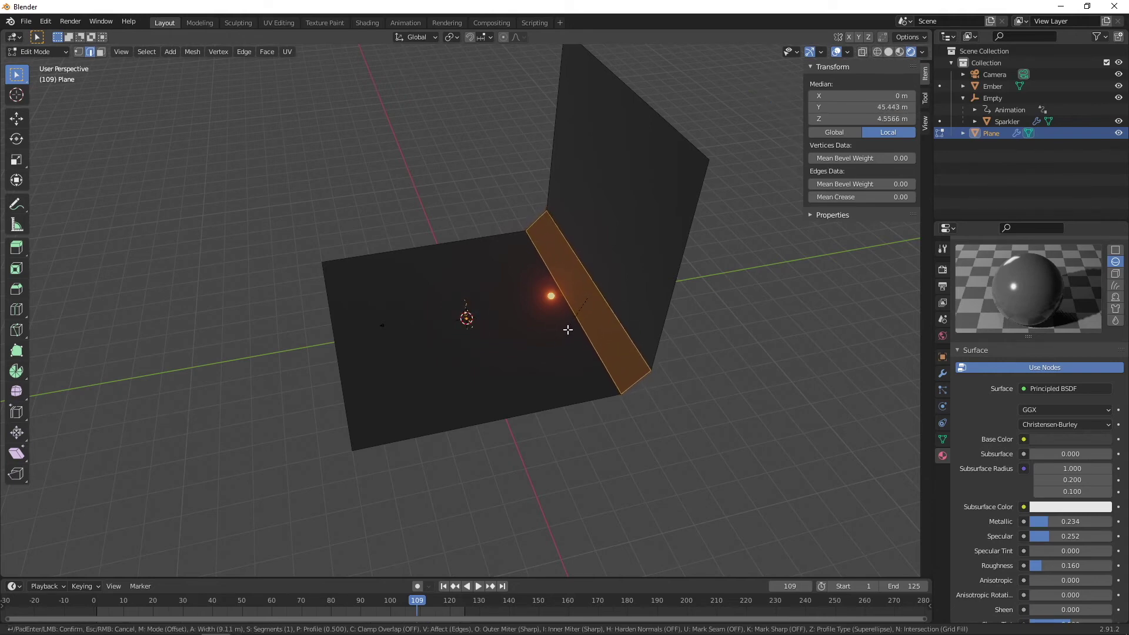
left_click(583, 353)
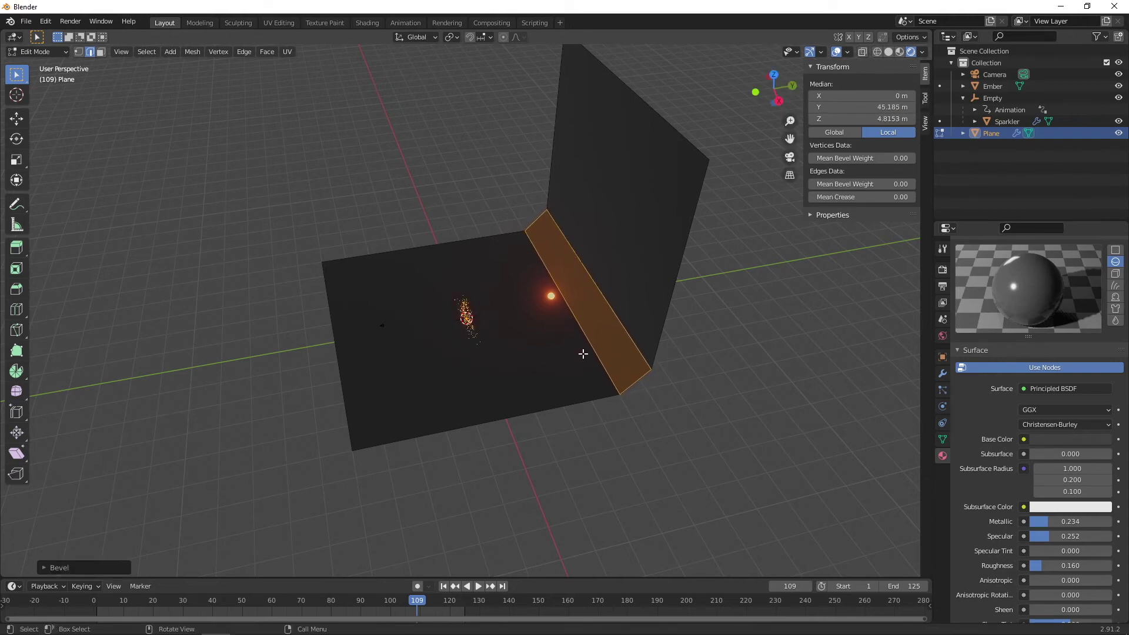
left_click(69, 565)
left_click_drag(149, 399, 197, 398)
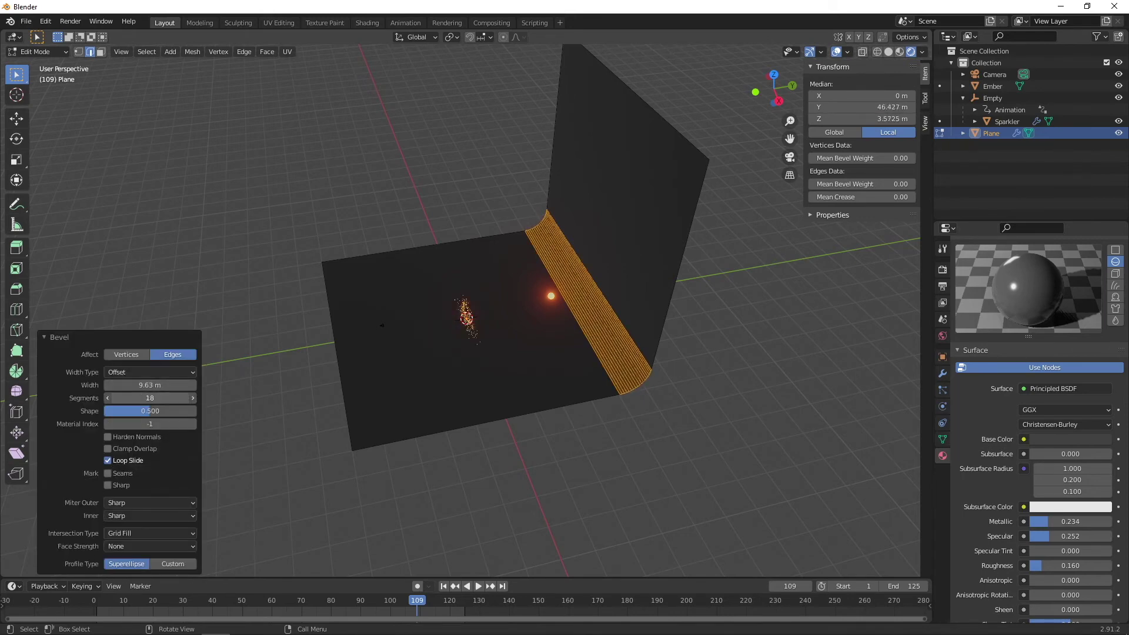
mouse_move(145, 386)
left_mouse_down()
mouse_move(165, 386)
mouse_move(155, 385)
left_mouse_up()
middle_click_drag(591, 404, 583, 316)
middle_click_drag(625, 268, 638, 386)
Add a Subdivision Surface modifier to the ground-and-backdrop plane, using the Simple type with viewport level 2
key("grave")
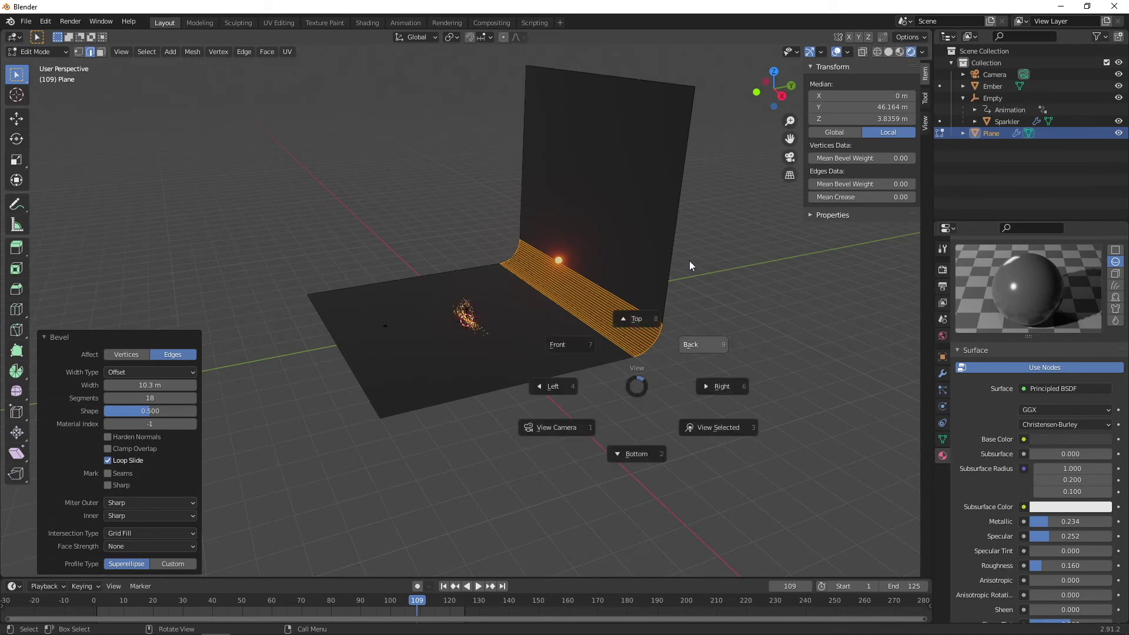
left_click(720, 229)
key("Tab")
middle_click_drag(623, 313, 1002, 425)
left_click(942, 374)
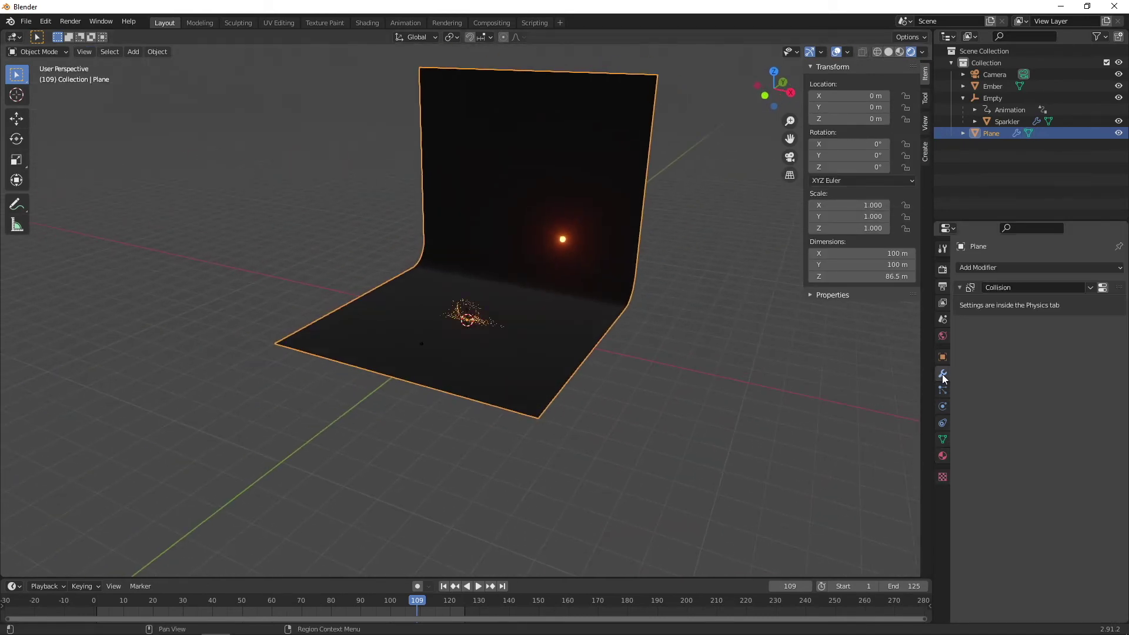
left_click(1027, 267)
left_click(901, 469)
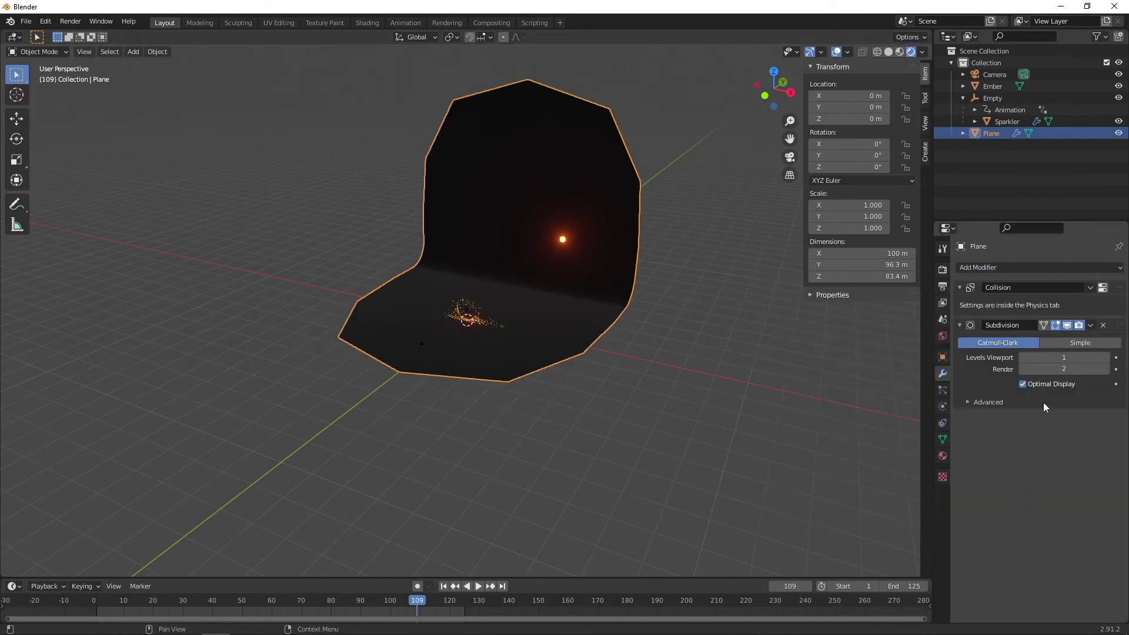
left_click(1070, 344)
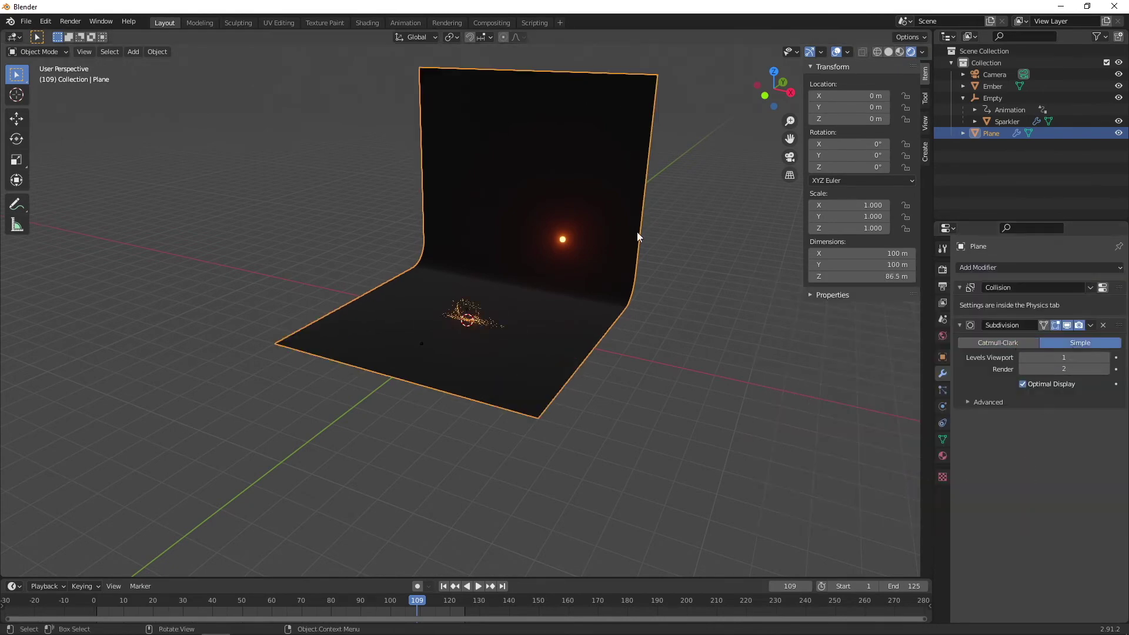
left_click(1106, 358)
Move the Ember sphere away from the backdrop by about 70.9 m in X, 44 m in Y and 26 m in Z
middle_click_drag(545, 418, 723, 432)
scroll(668, 396, "up", 2)
scroll(668, 396, "up", 1)
key("Home")
key("KP_0")
middle_click_drag(712, 402, 586, 257)
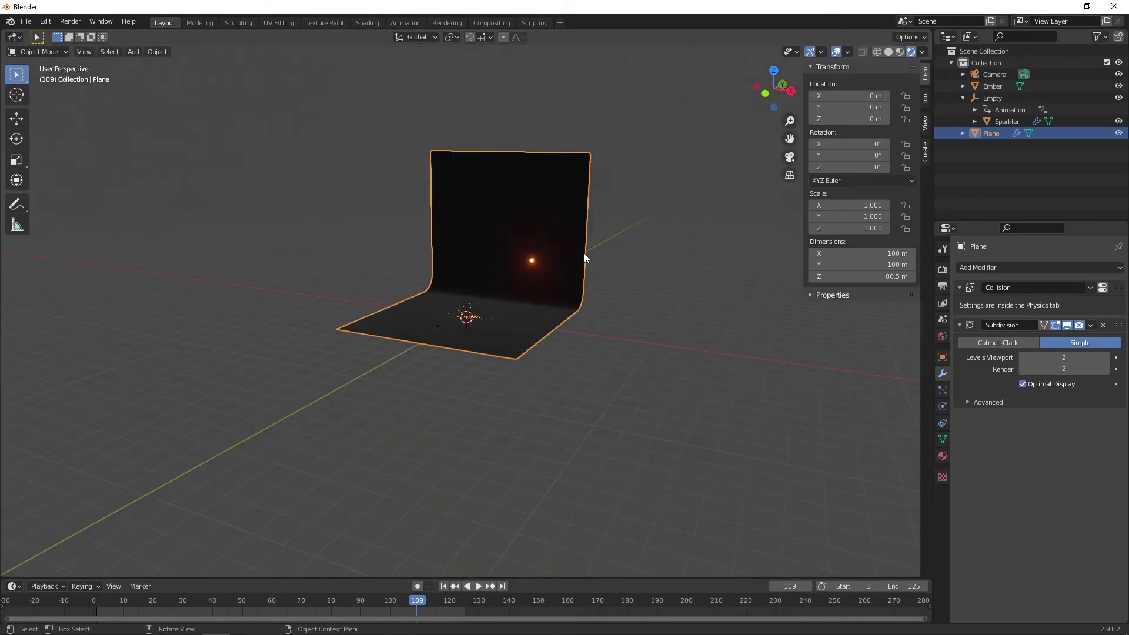
left_click(531, 263)
key("g")
left_click(681, 221)
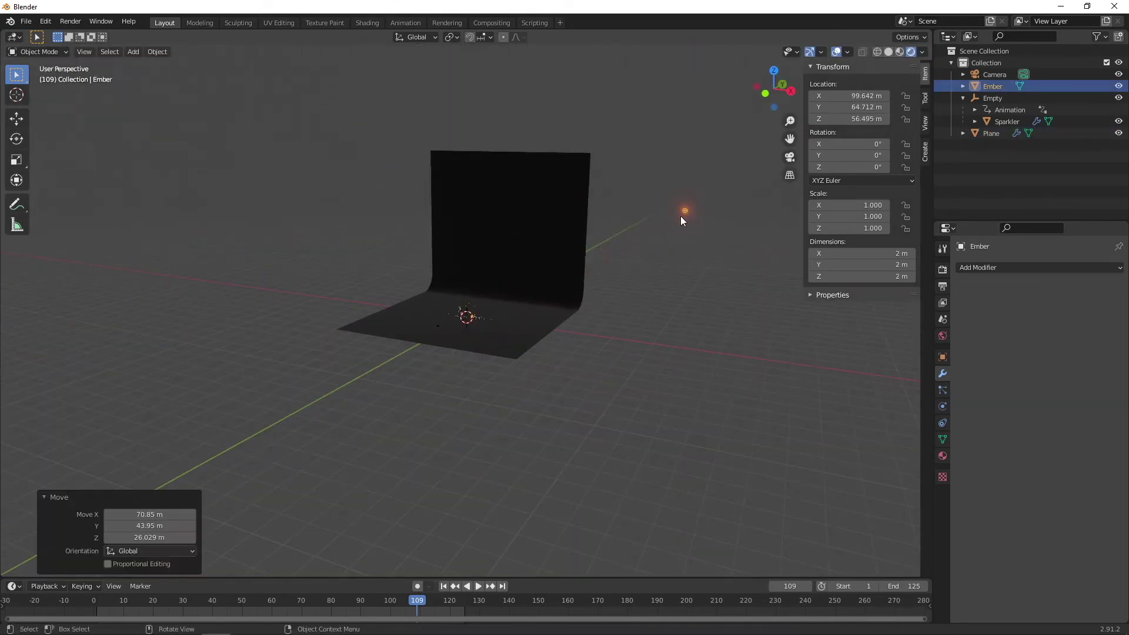
Split the 3D viewport vertically and show the ground plane's material in a Shader Editor in the new area
scroll(633, 305, "up", 8)
key("KP_0")
middle_click_drag(559, 353, 476, 482)
middle_click_drag(618, 265, 633, 177)
left_click(433, 496)
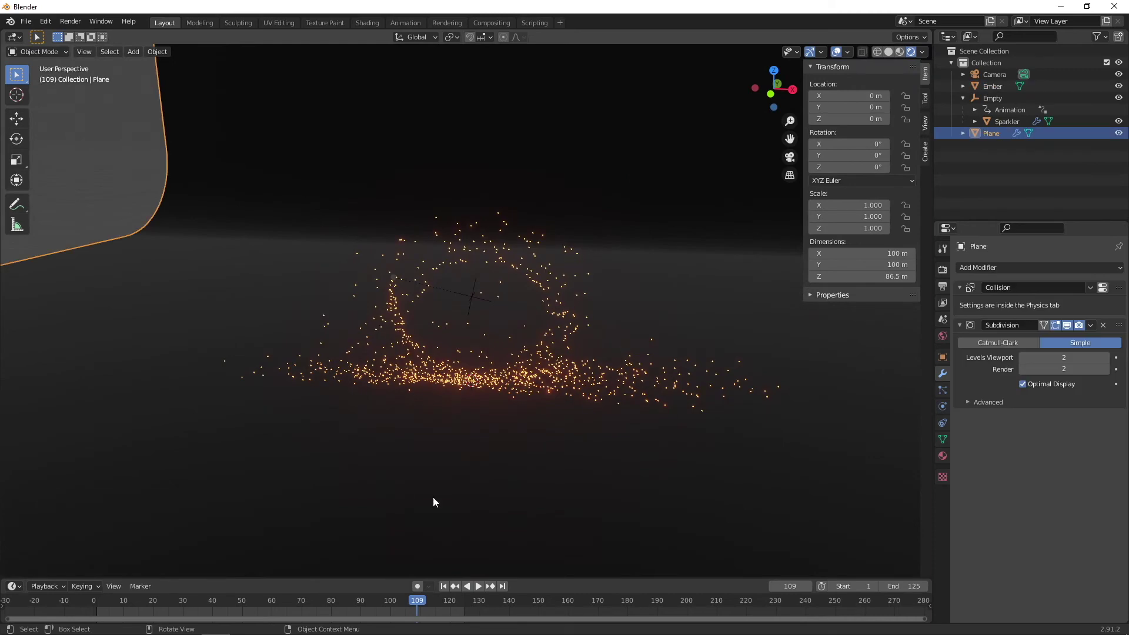
left_click(942, 455)
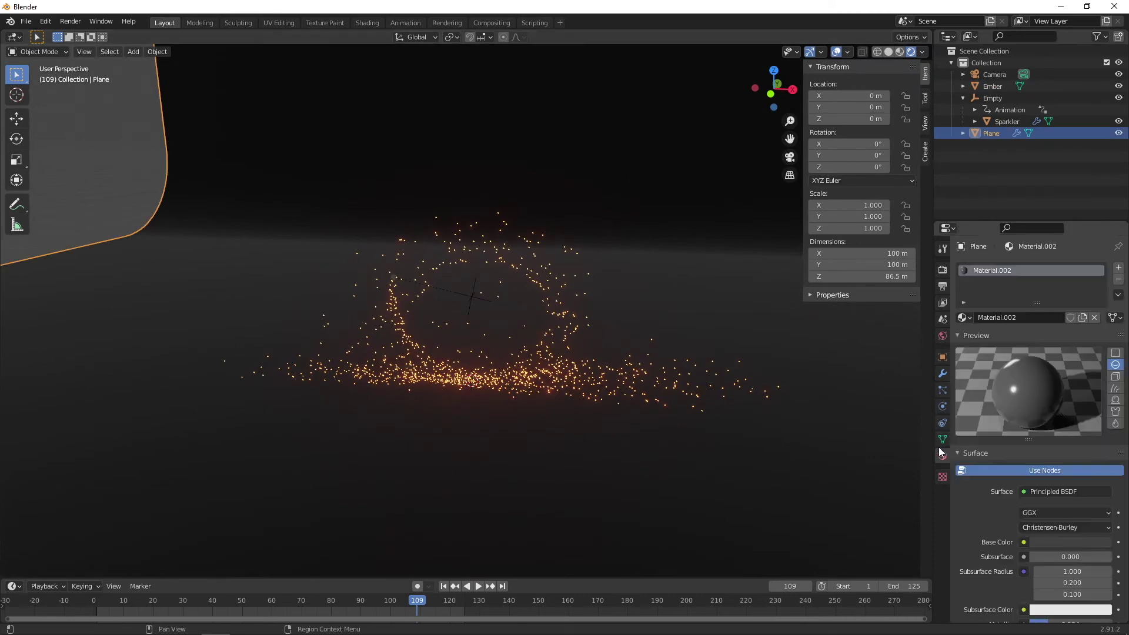
left_click_drag(931, 29, 491, 69)
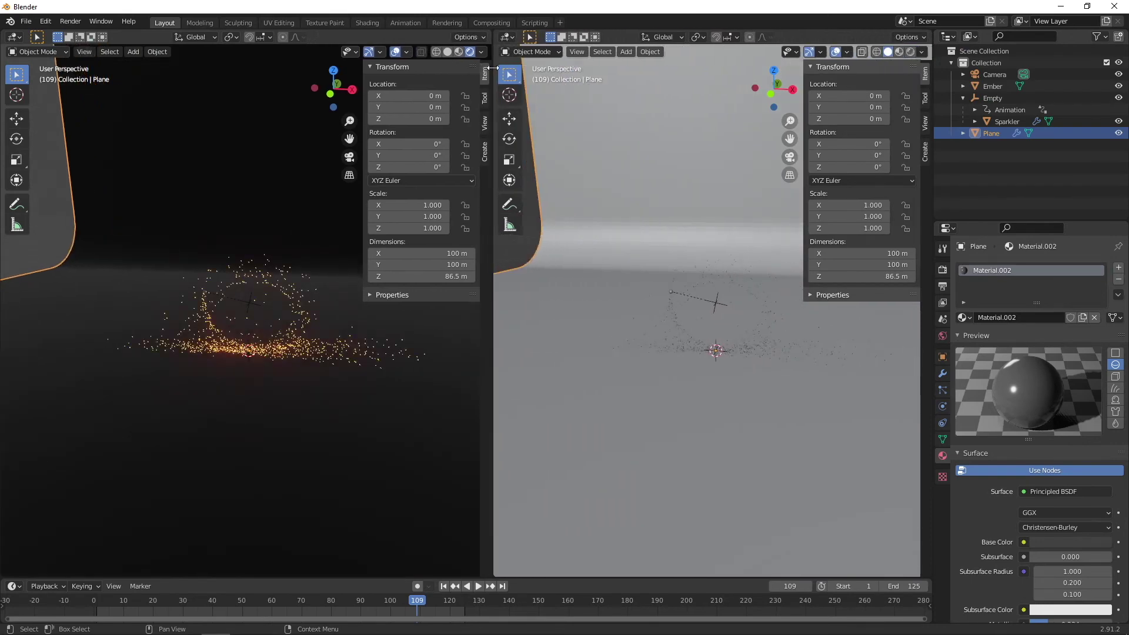
left_click(507, 36)
left_click(526, 139)
scroll(659, 422, "up", 2)
middle_click_drag(644, 425, 846, 399)
Add a Noise Texture node and connect its Fac output to the Principled BSDF's Roughness
key("shift+a")
left_click(799, 376)
type("noise")
key("Return")
left_click(626, 305)
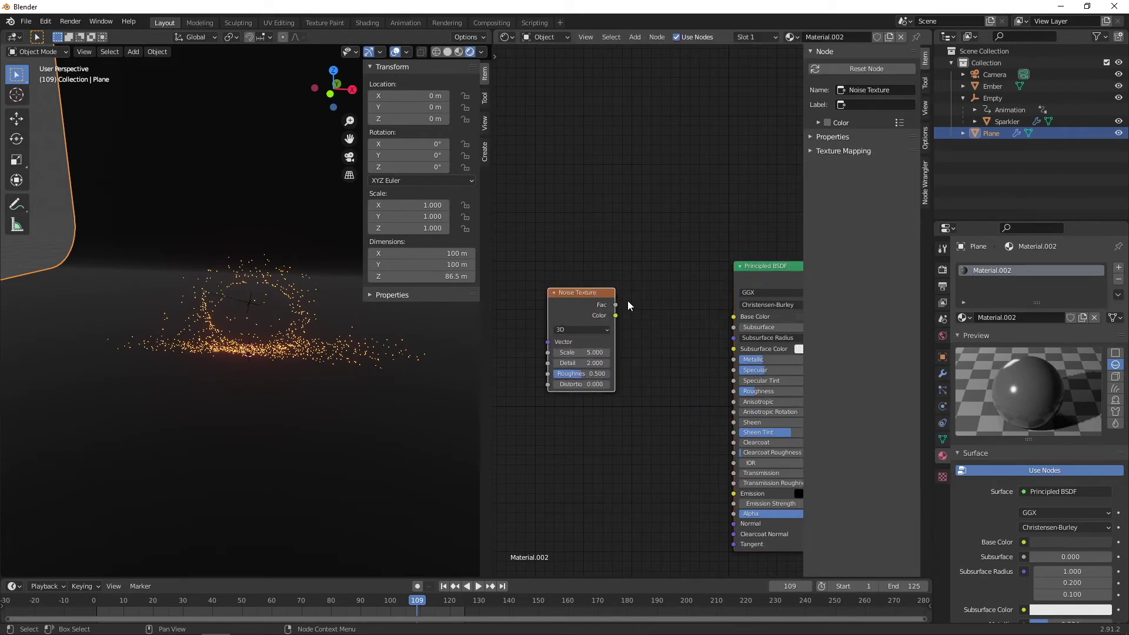
left_click_drag(615, 305, 735, 393)
Set the noise texture's Scale to 54.5 and the ground material's Metallic to about 0.447
middle_click_drag(435, 411, 227, 234)
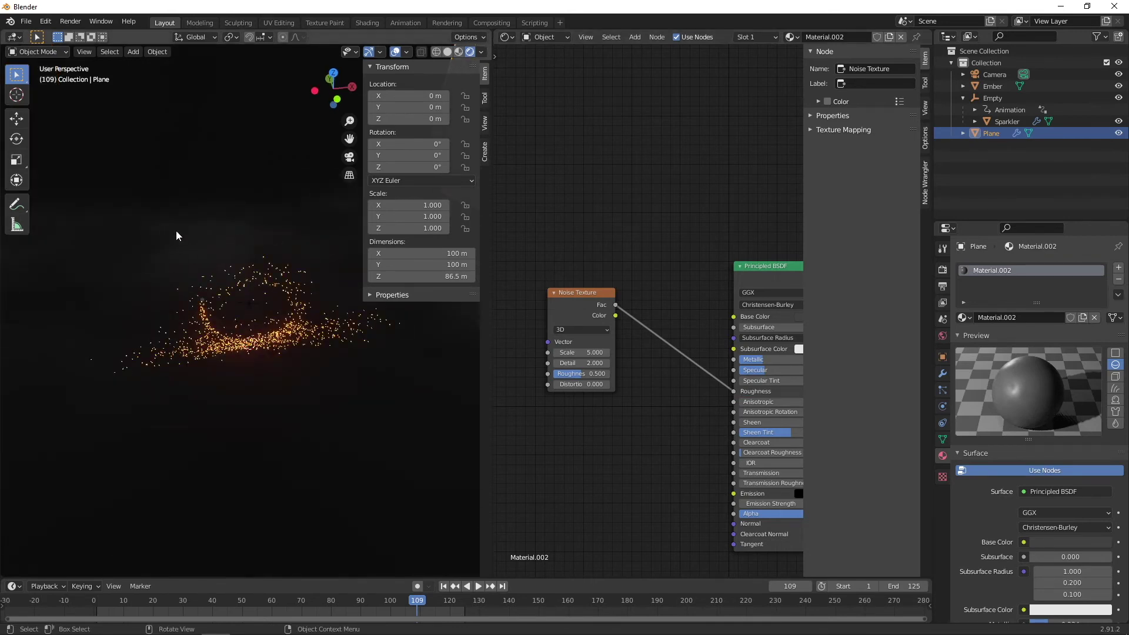
scroll(619, 366, "up", 2)
scroll(619, 365, "up", 1)
left_click_drag(553, 373, 588, 372)
key("KP_0")
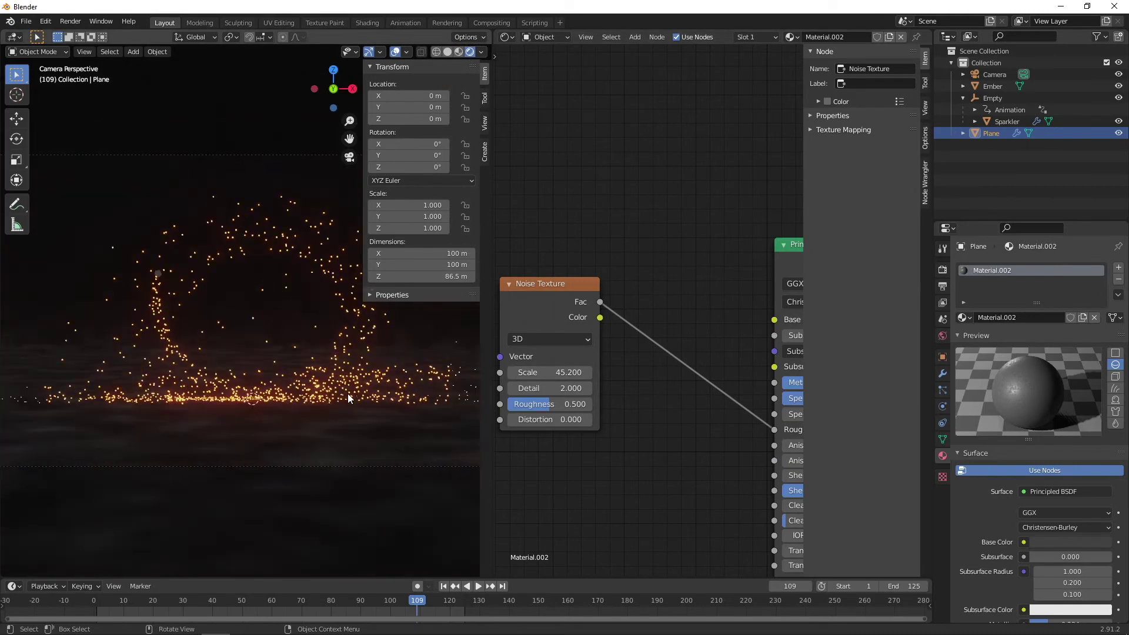
mouse_move(553, 373)
left_mouse_down()
mouse_move(588, 372)
mouse_move(570, 372)
left_mouse_up()
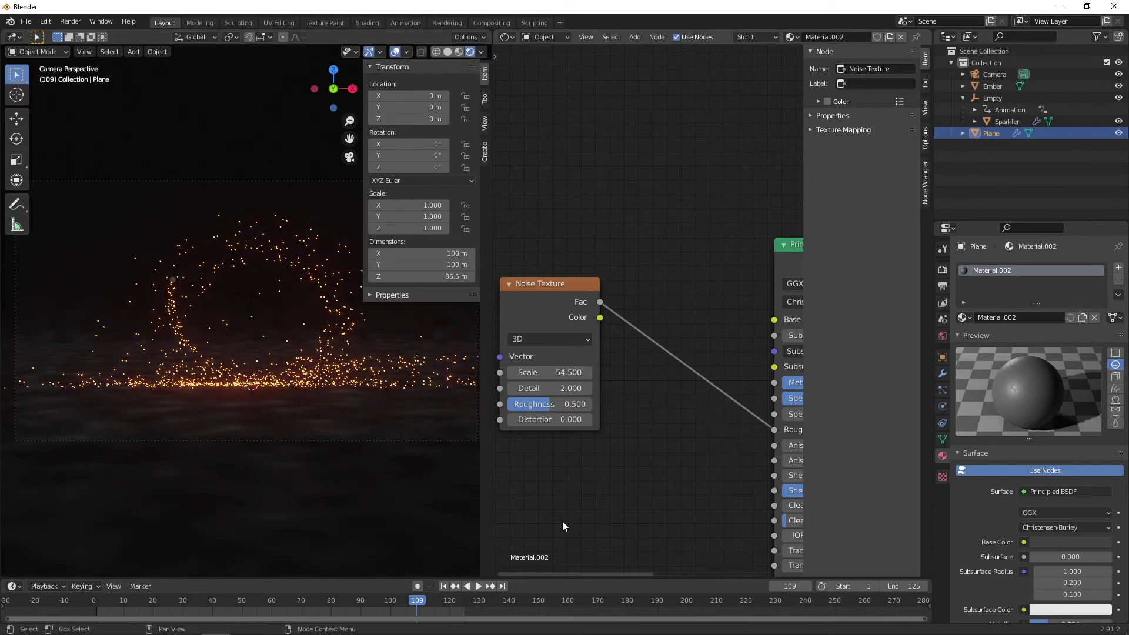
scroll(1052, 398, "down", 10)
left_click_drag(1052, 391, 1065, 391)
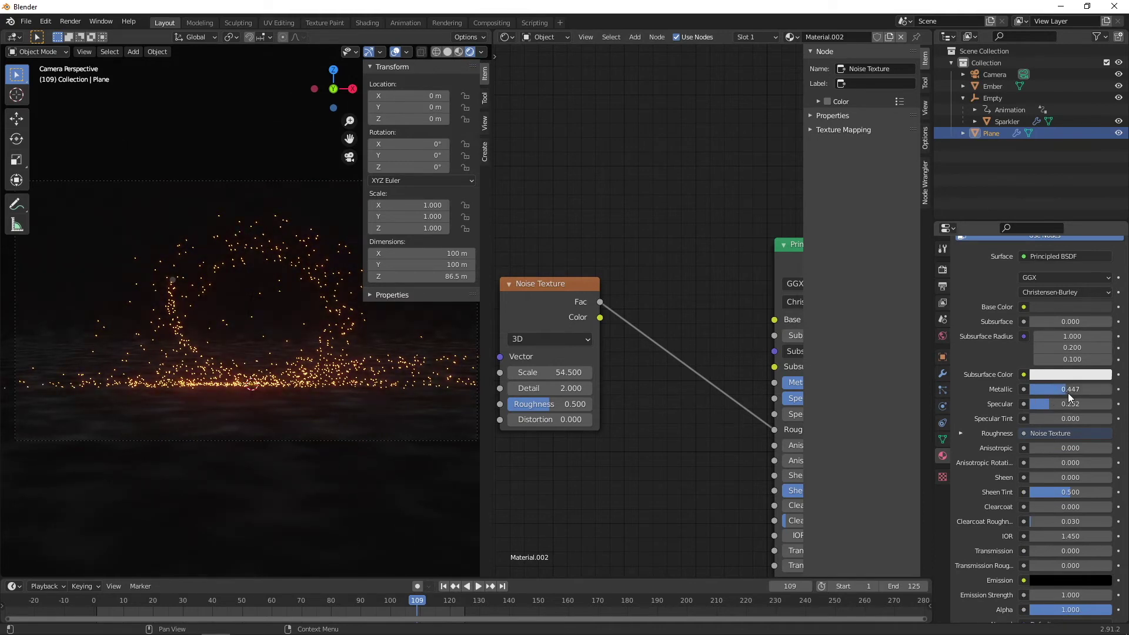
Enable Screen Space Reflections in the Eevee render settings and check the reflections through the camera
left_click(944, 270)
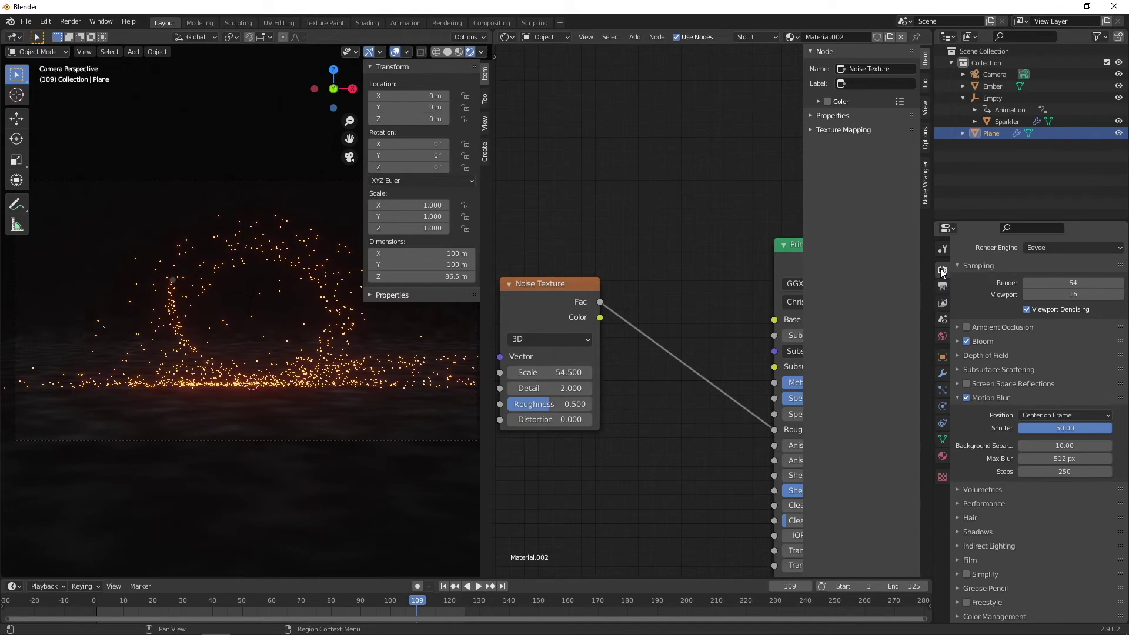
left_click(967, 383)
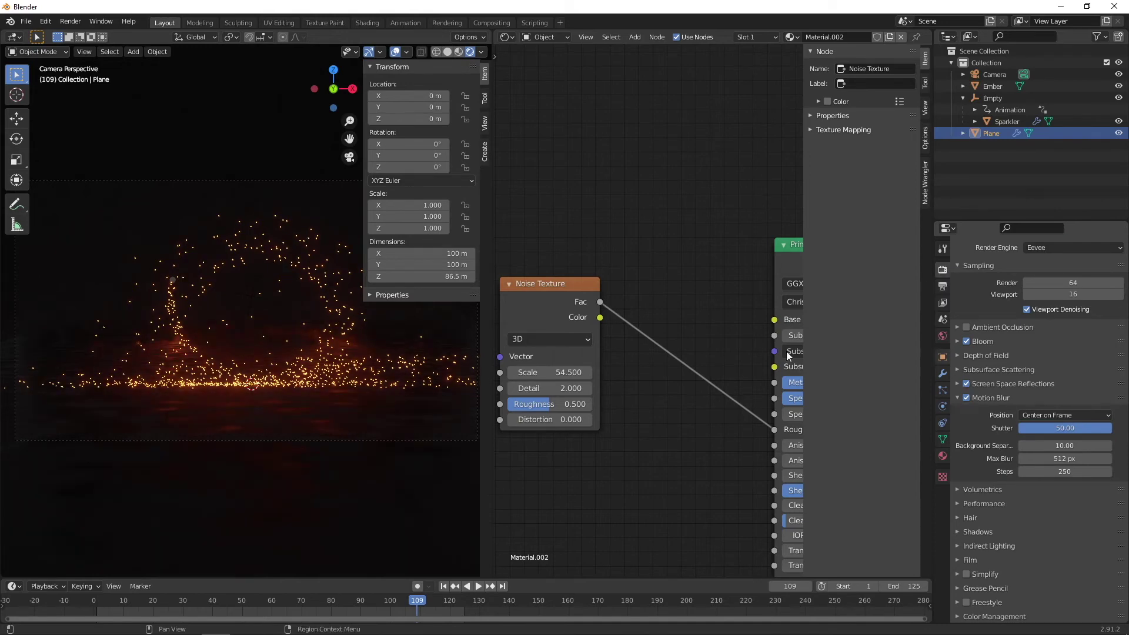
middle_click_drag(219, 362, 185, 331)
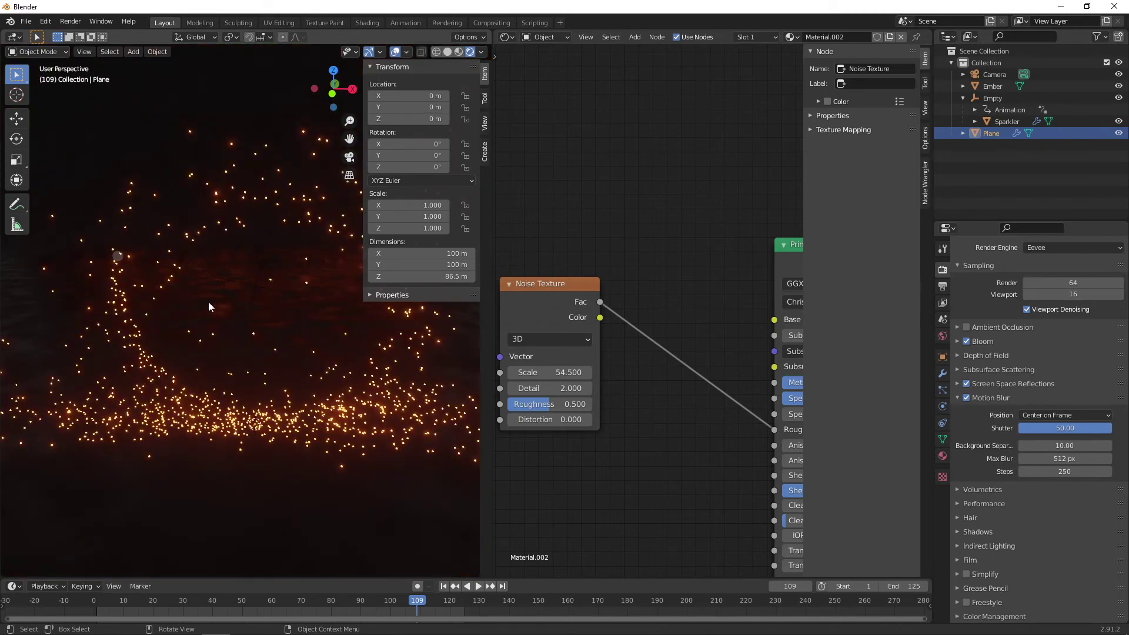
key("KP_0")
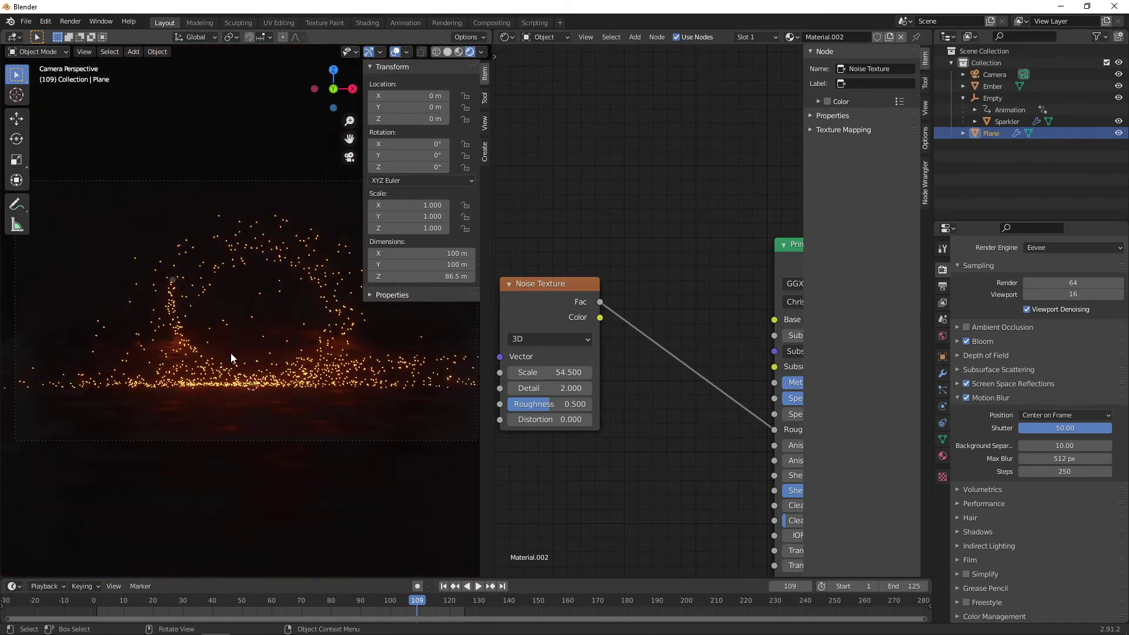
Set the noise texture's Roughness to 0.092 and close the Shader Editor so the 3D viewport fills the area
left_click_drag(494, 104, 548, 105)
left_click_drag(606, 404, 558, 404)
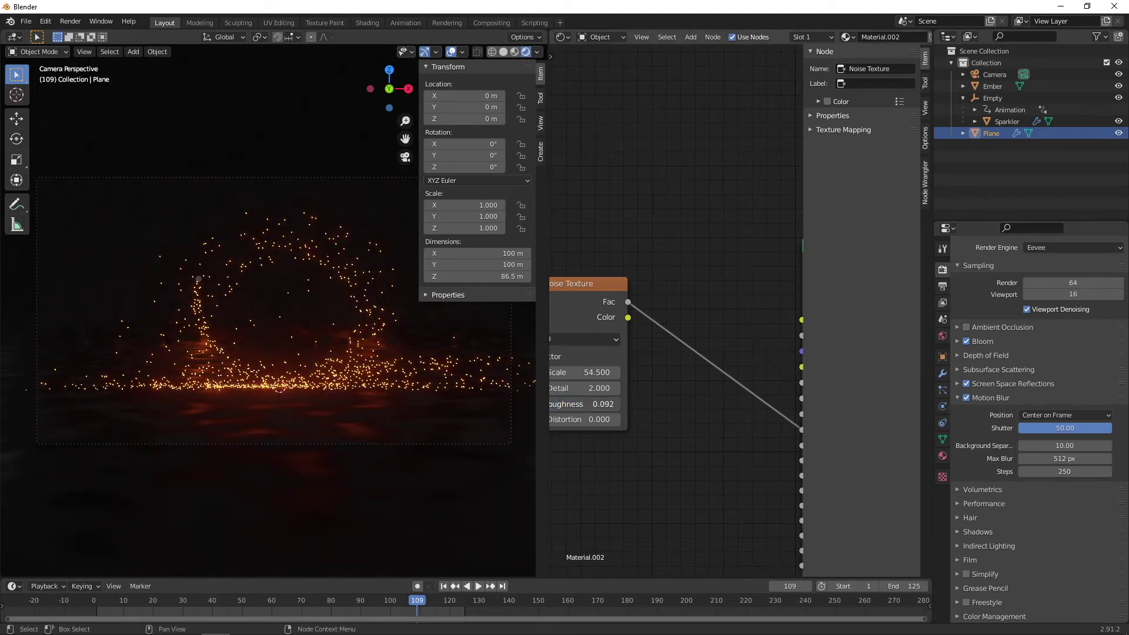
middle_click_drag(565, 389, 617, 392)
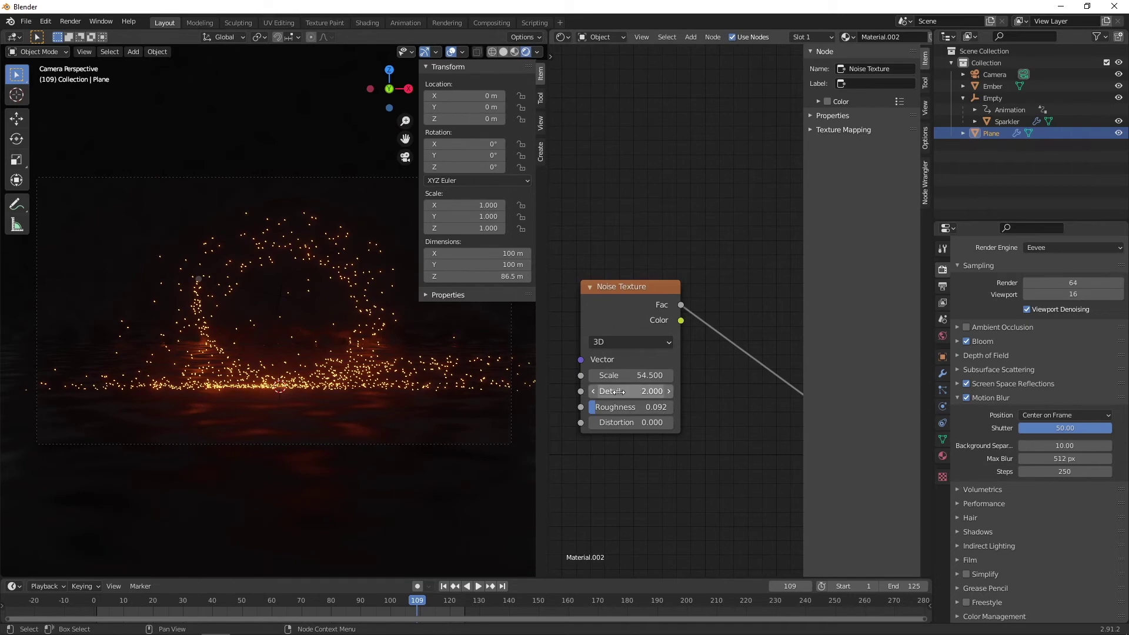
right_click(547, 31)
left_click(529, 69)
left_click(735, 112)
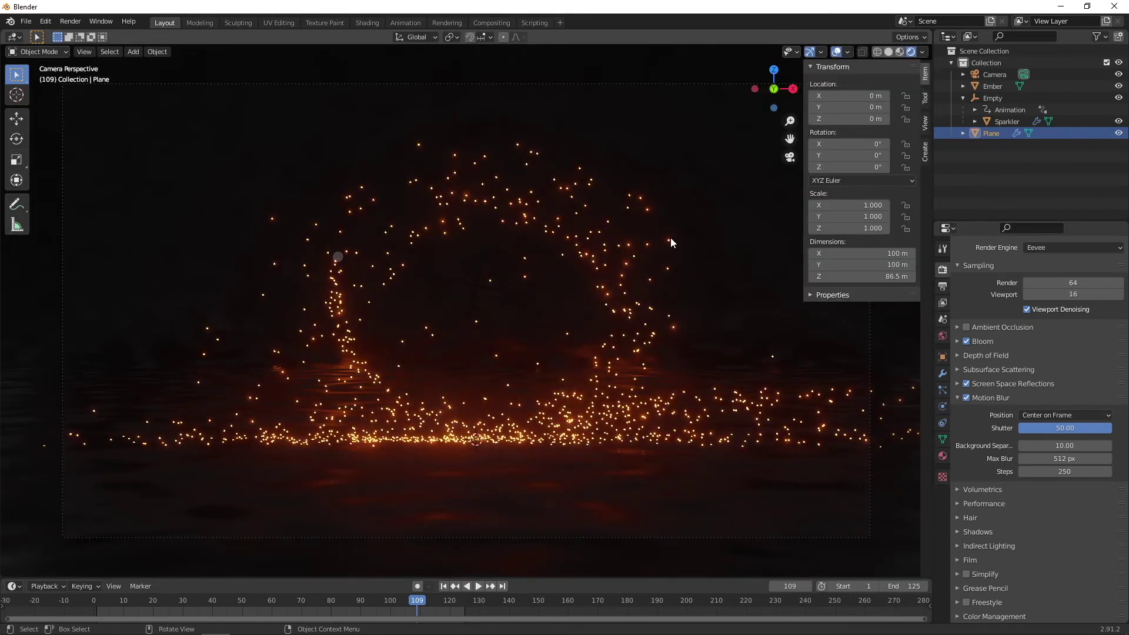
Render the current frame, examine the spark trails and floor reflections, and close the render
left_click(70, 22)
left_click(79, 36)
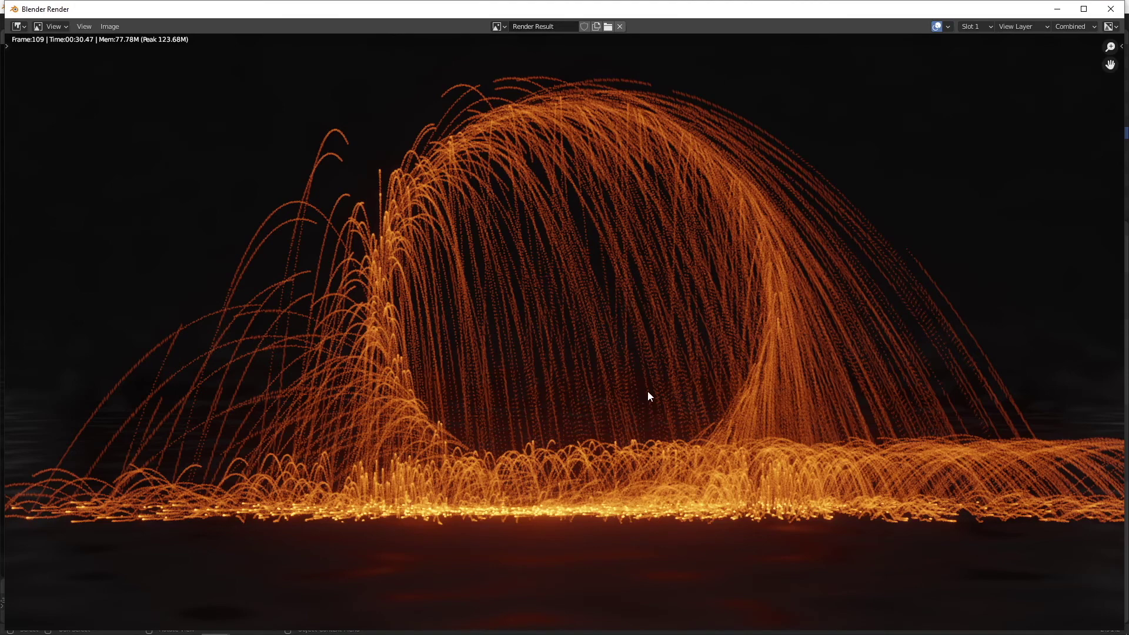
scroll(648, 390, "down", 2)
scroll(646, 386, "up", 2)
scroll(656, 380, "down", 2)
key("Escape")
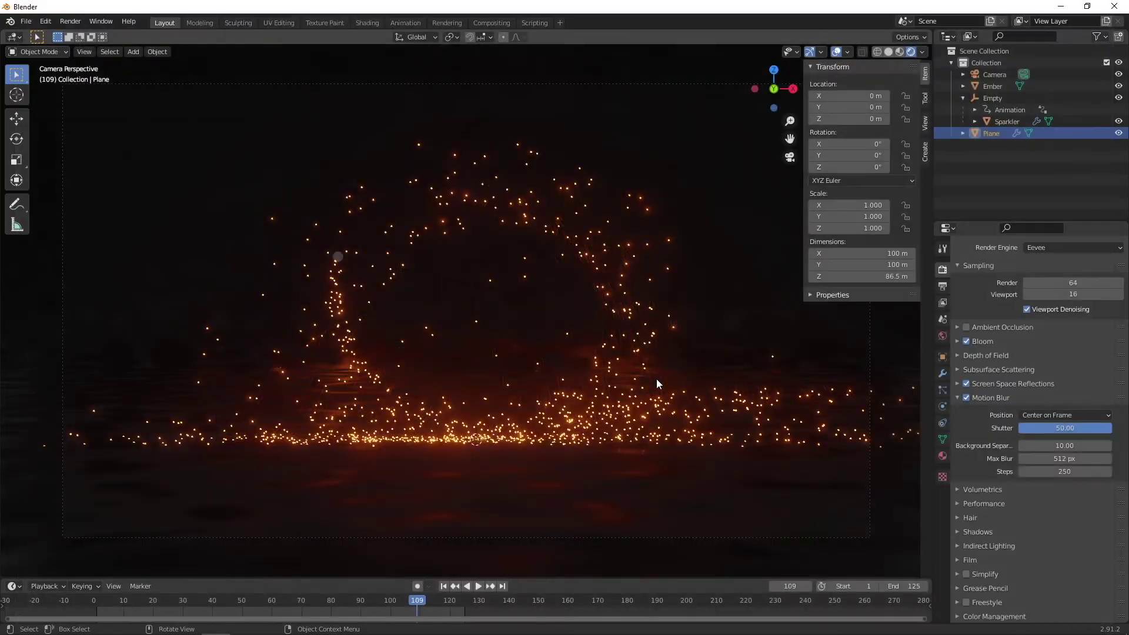
Set the motion blur Steps to 350
left_click(1071, 428)
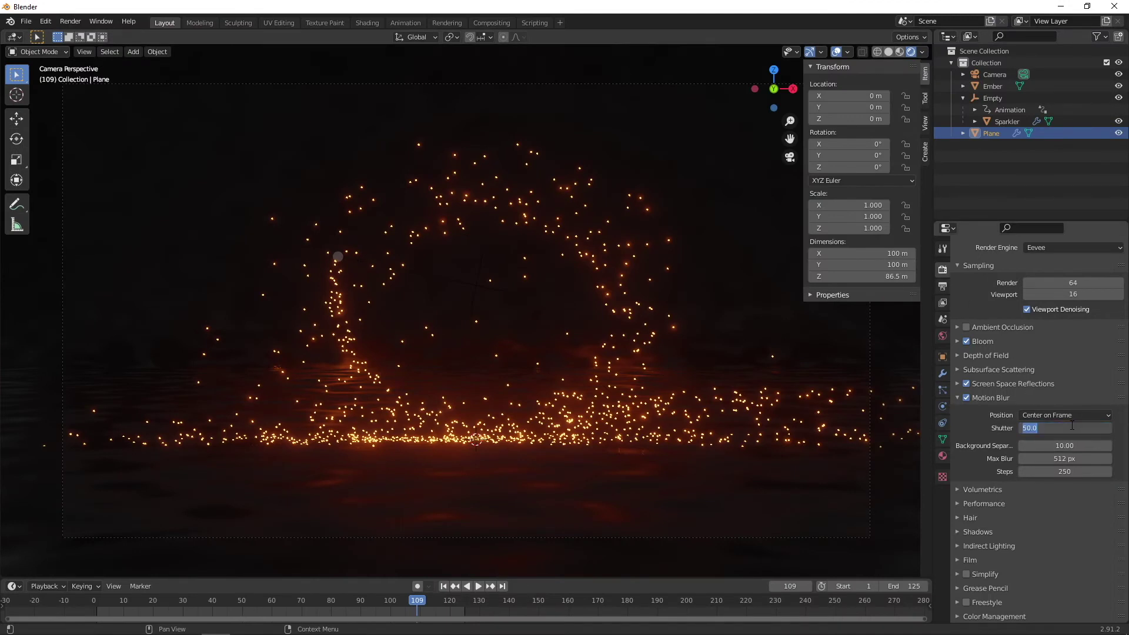
key("Return")
left_click(1064, 471)
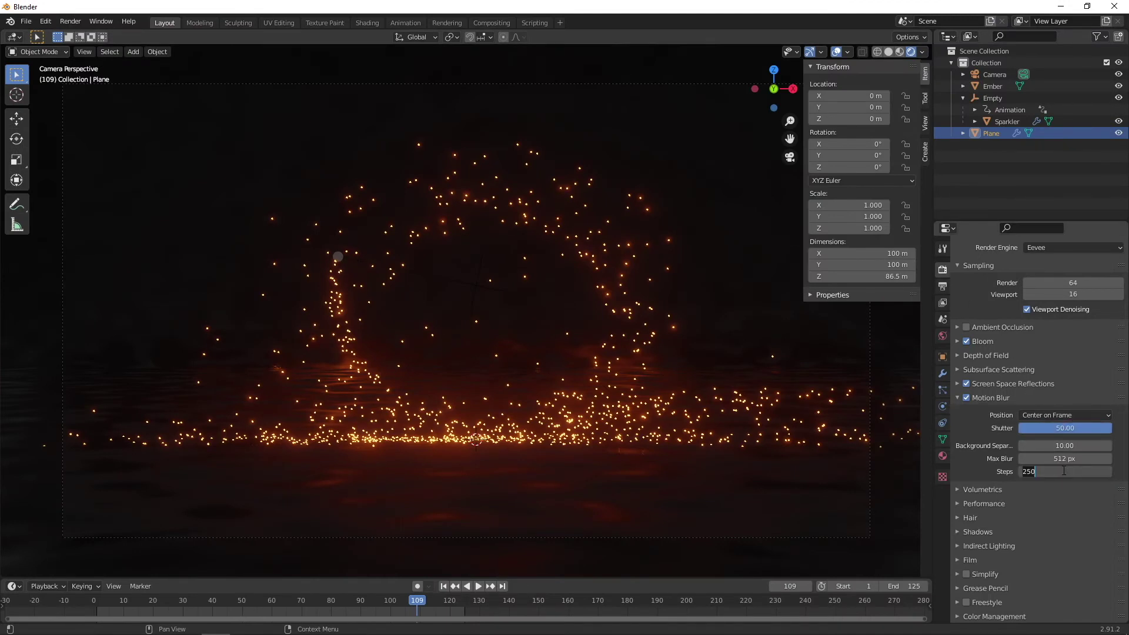
type("350")
key("Return")
Darken the world background color to black
left_click(943, 336)
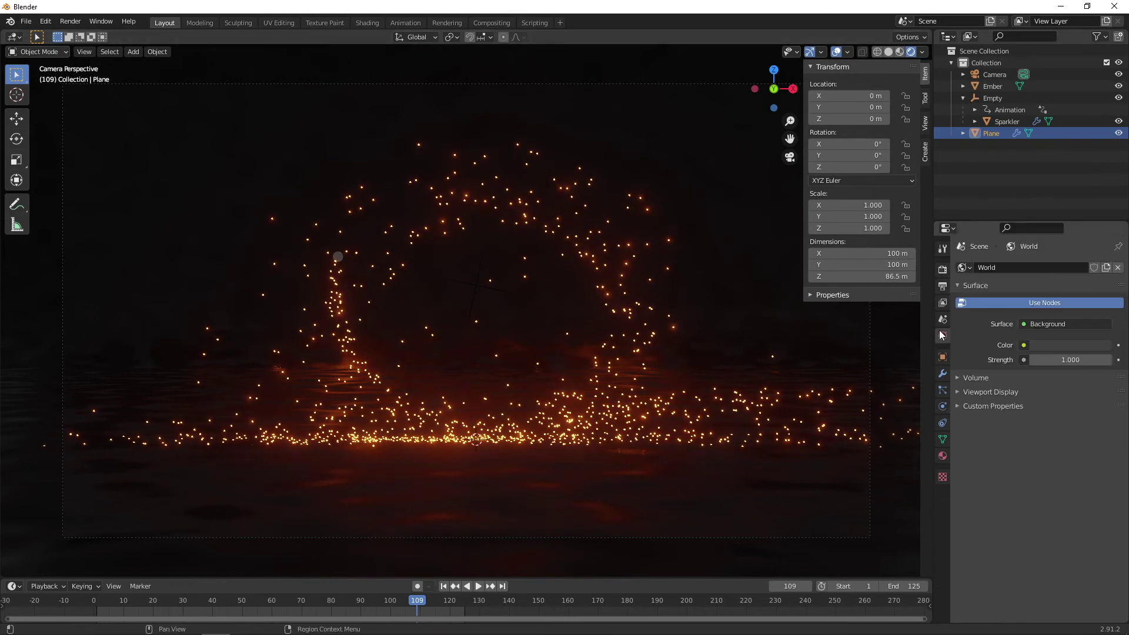
left_click(1036, 346)
left_click_drag(1103, 245, 1103, 262)
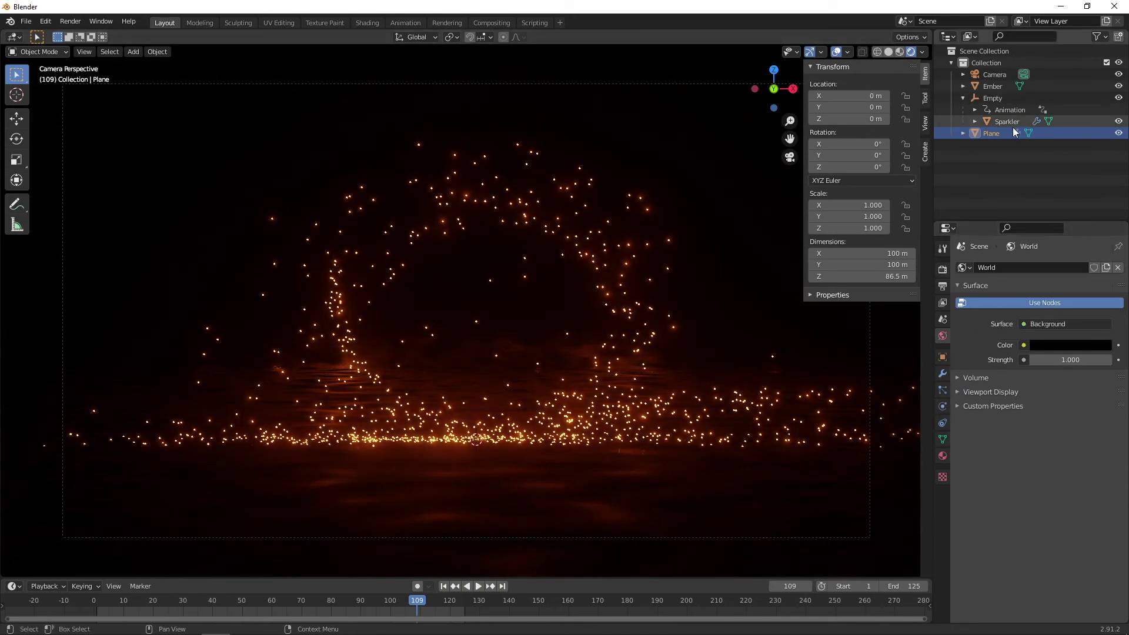
Set the Ember material's emission strength to 200
left_click(1001, 86)
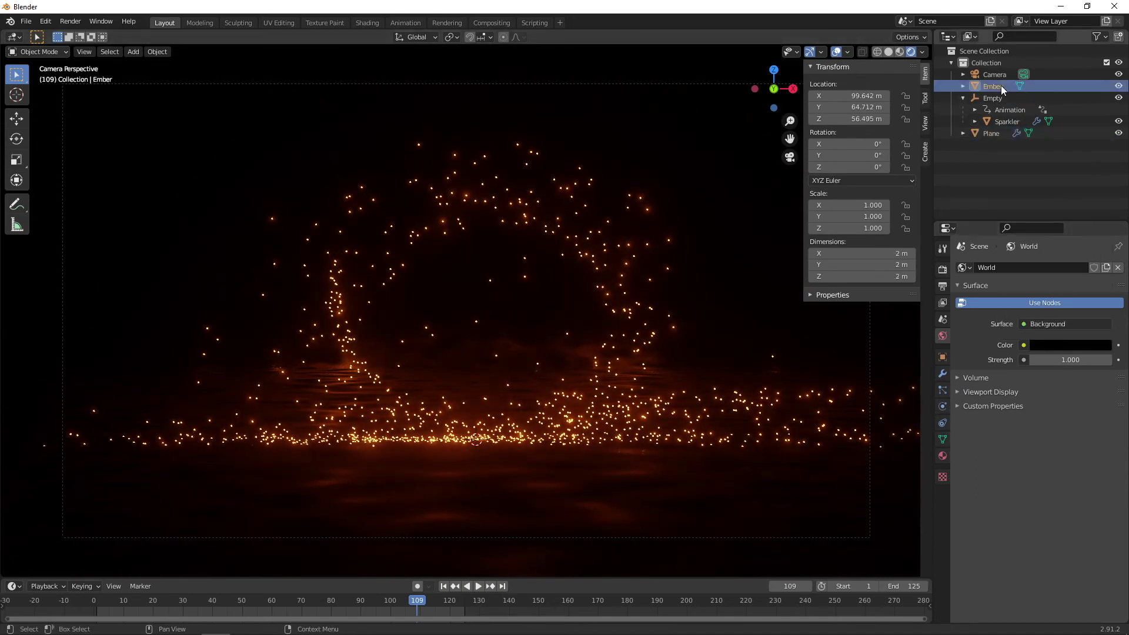
left_click(943, 454)
left_click(1073, 528)
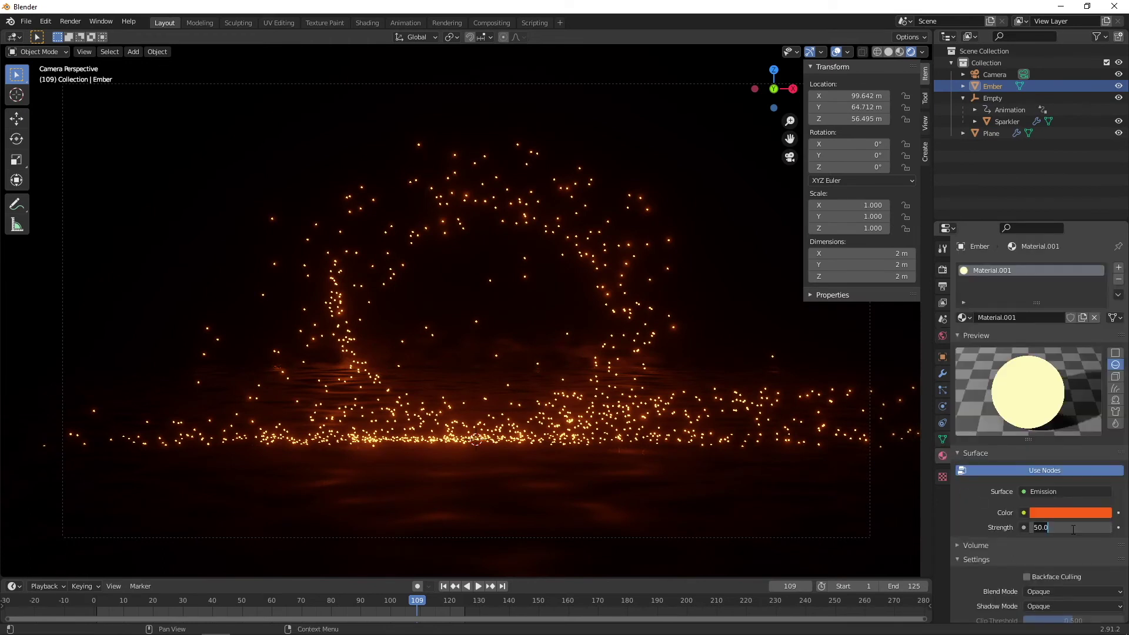
type("200")
key("Return")
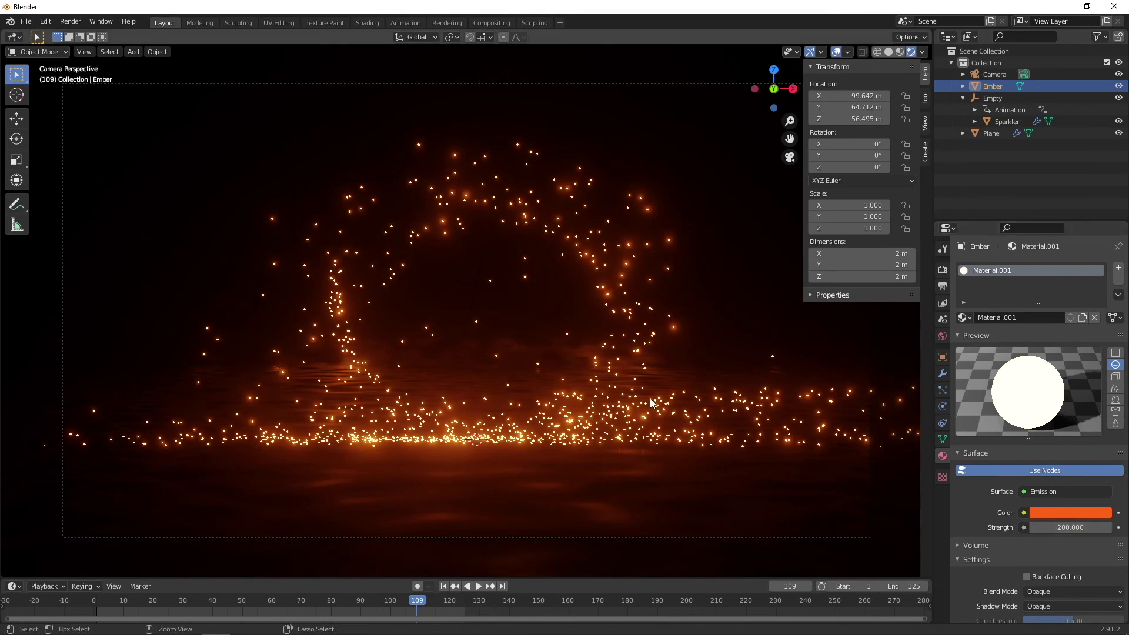
Save the project as Sparkler2.blend in the C:\tmp\Light Painting folder
key("ctrl+s")
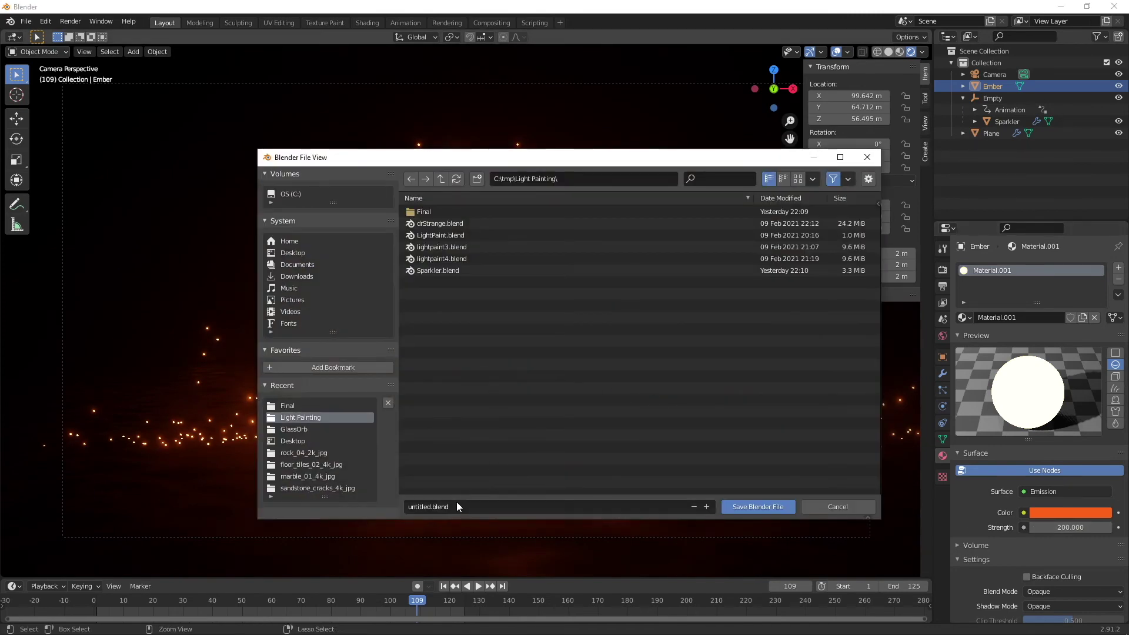
left_click(432, 507)
key("ctrl+BackSpace")
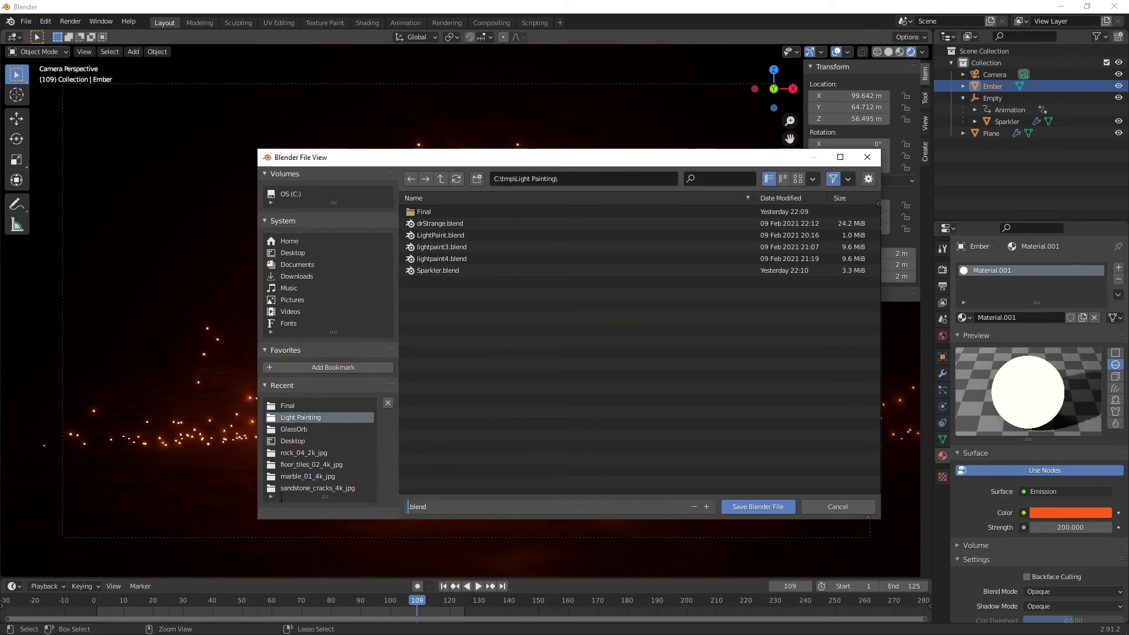
type("Sparkler")
key("Return")
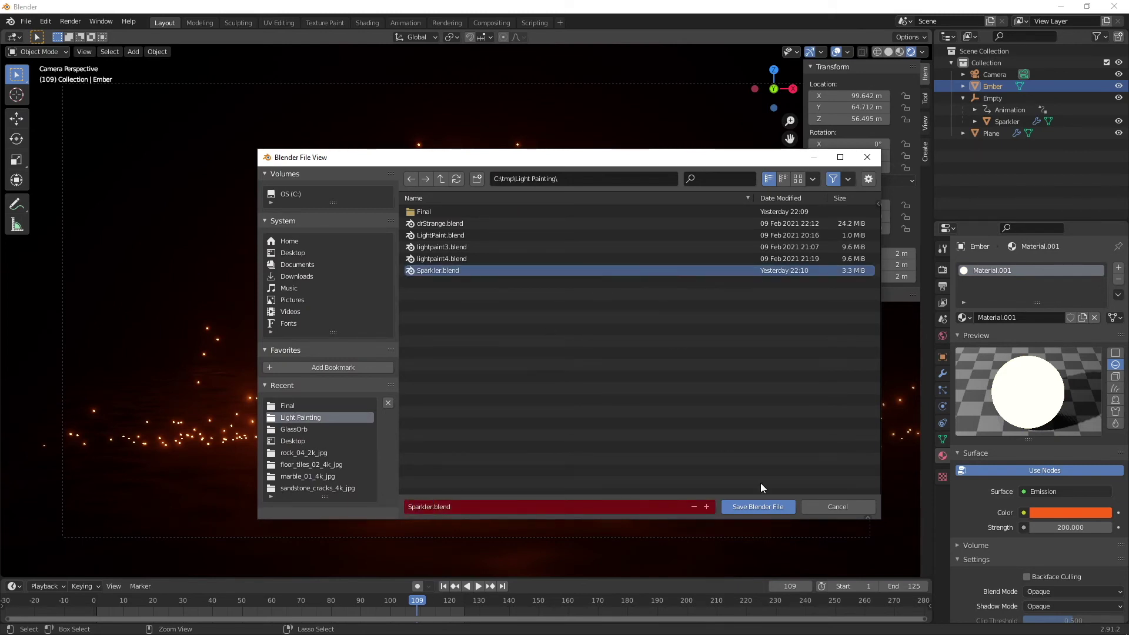
left_click(433, 507)
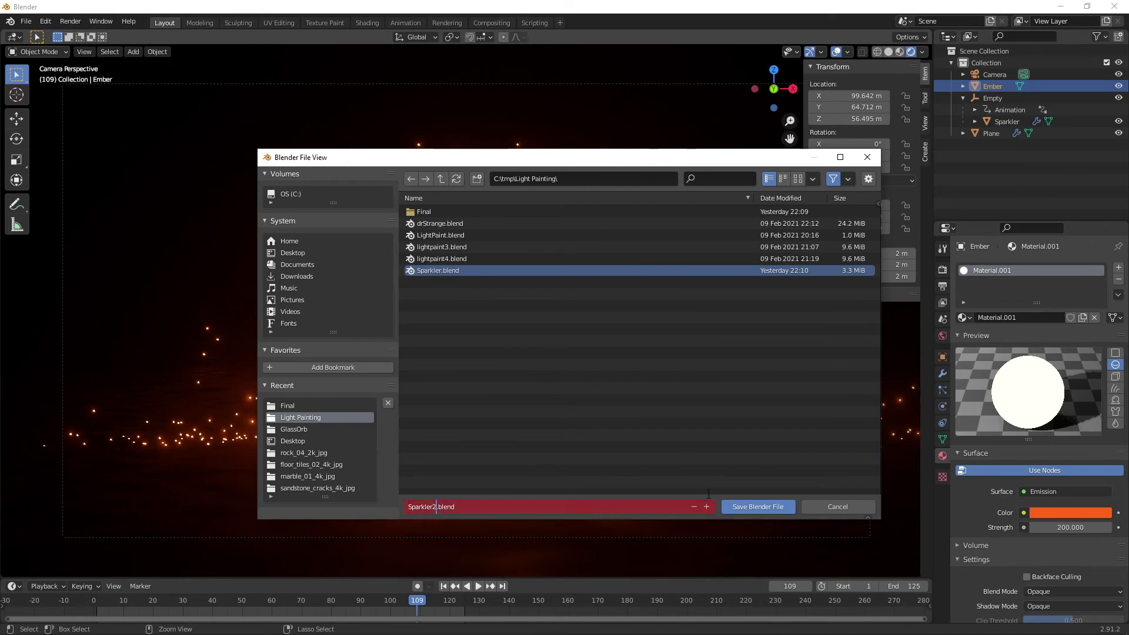
type("2")
key("Return")
left_click(746, 507)
Render the current frame and examine the ember trails up close and as a whole
left_click(71, 21)
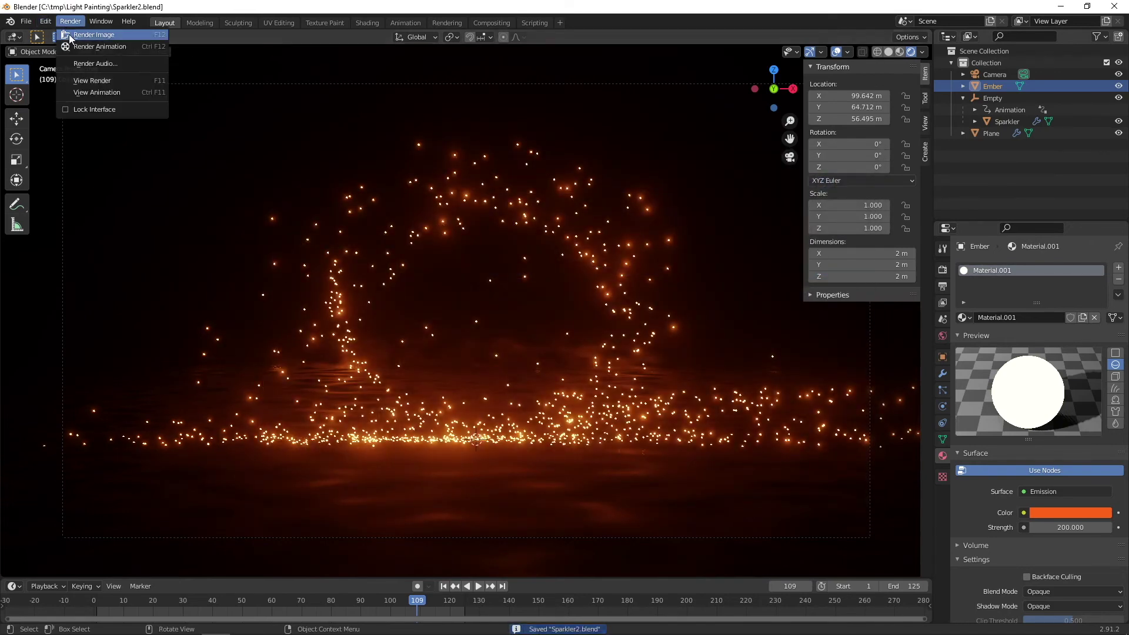
left_click(78, 35)
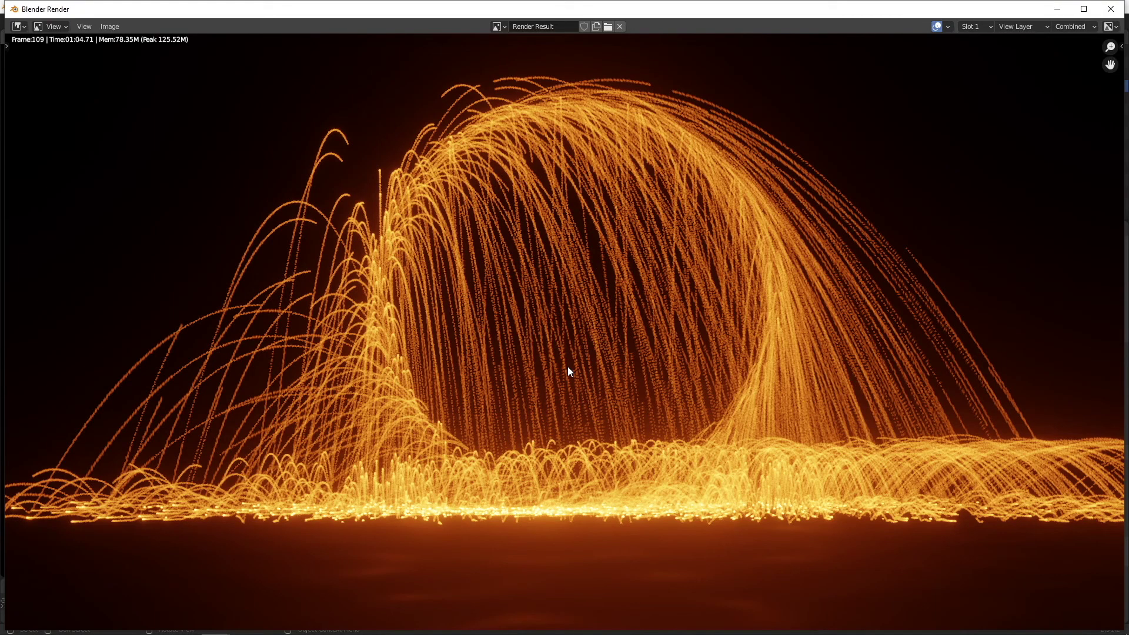
scroll(567, 366, "down", 2)
scroll(567, 365, "up", 1)
scroll(721, 326, "up", 3)
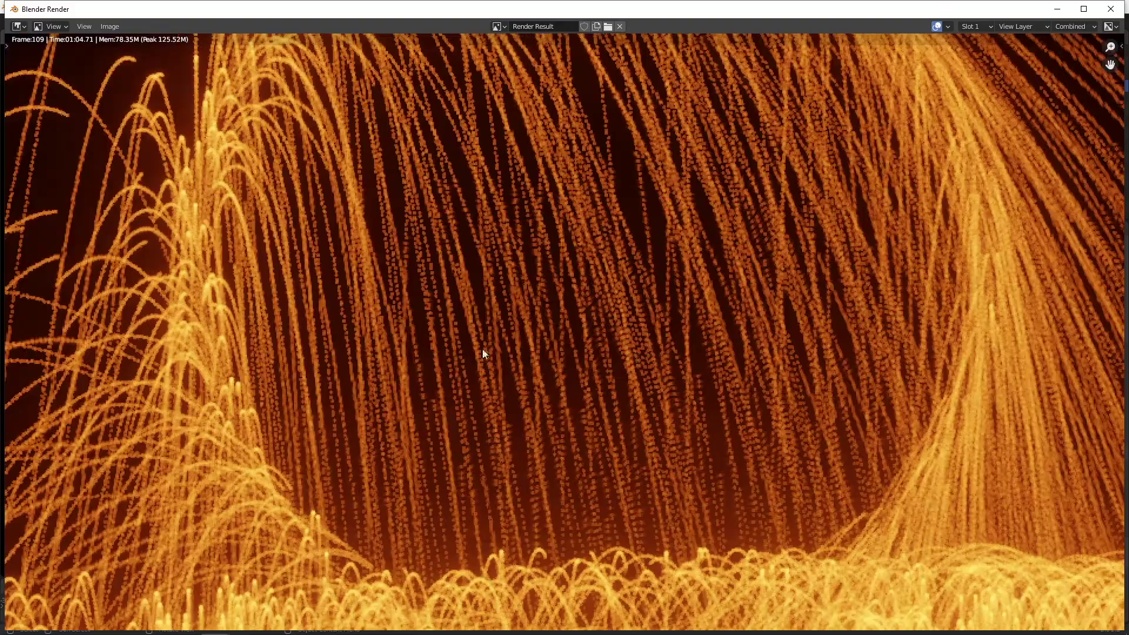
scroll(578, 325, "up", 2)
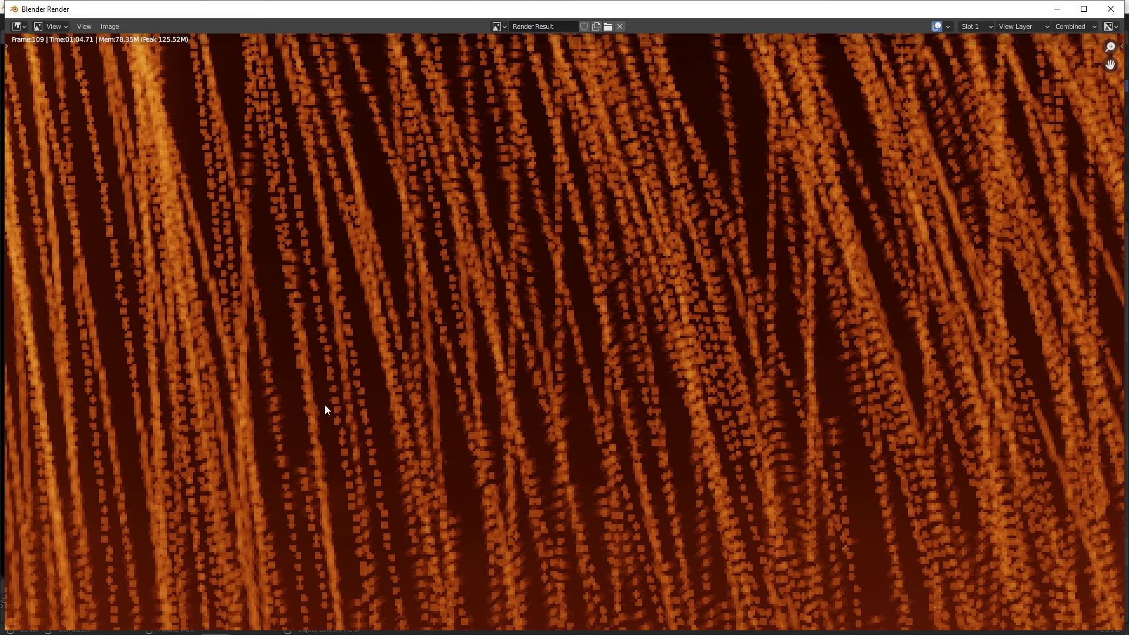
scroll(377, 388, "down", 8)
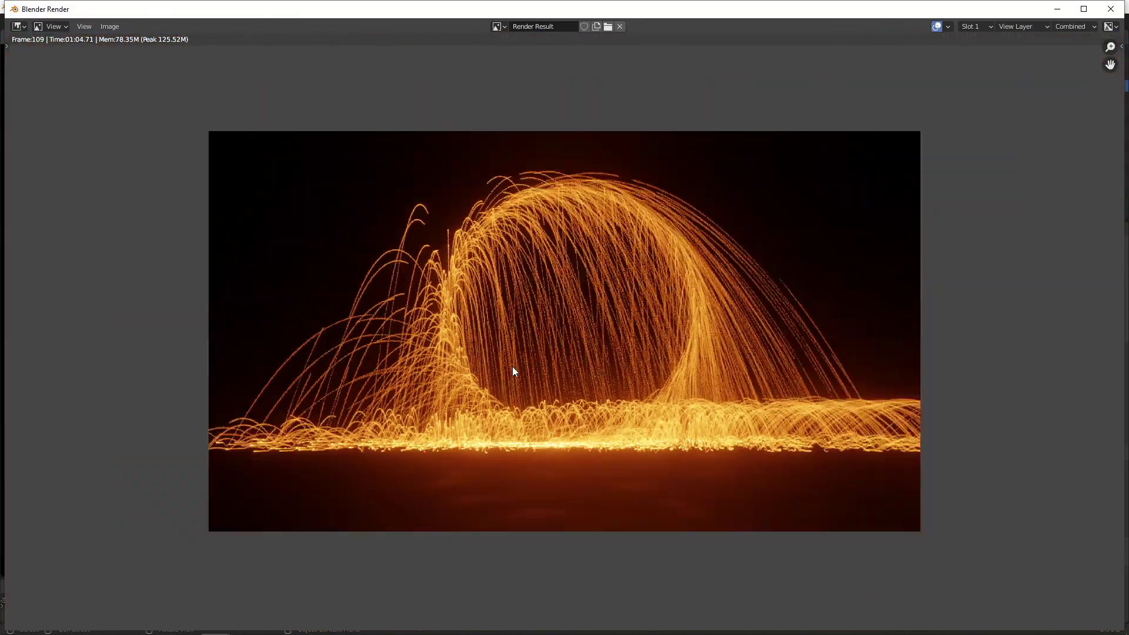
key("Escape")
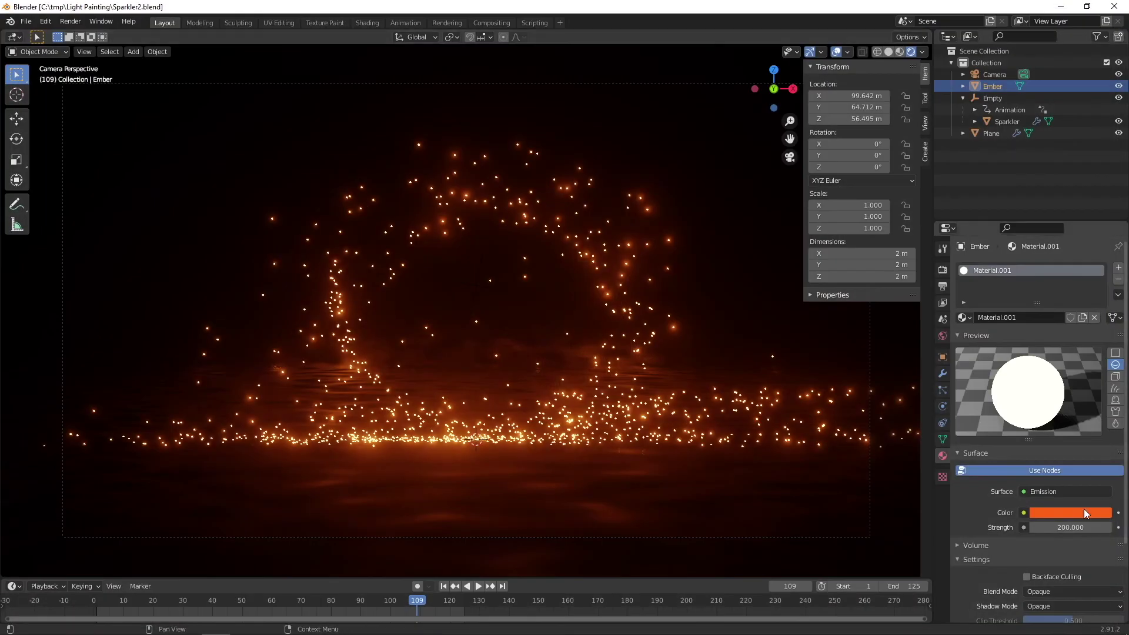
Move the timeline to frame 100 and set the motion blur Position to End on Frame
scroll(999, 535, "down", 2)
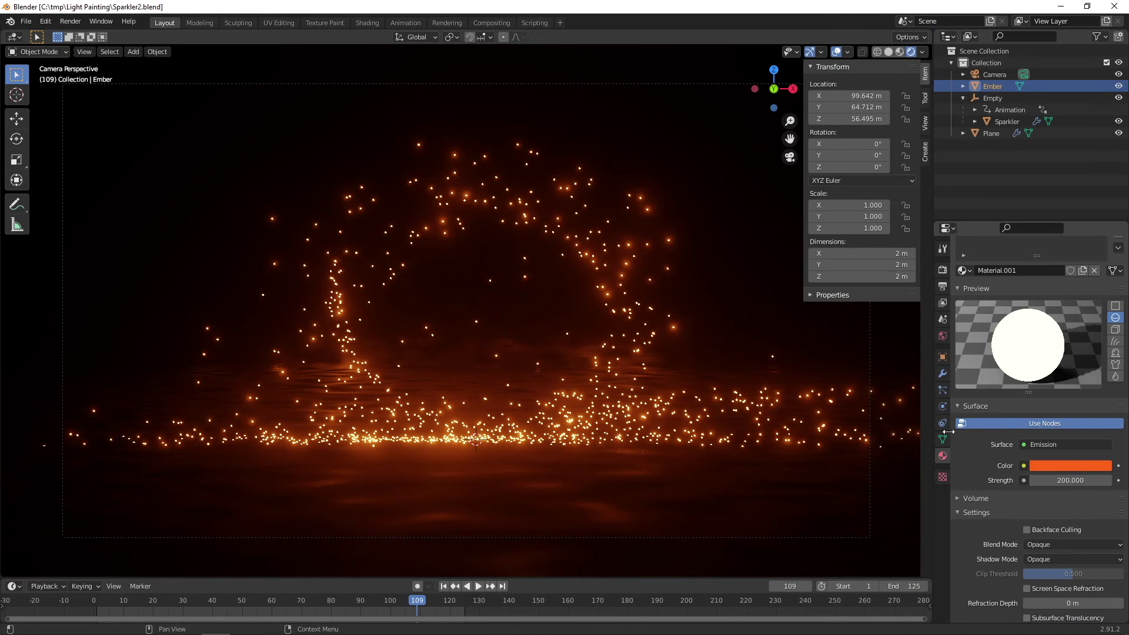
left_click(942, 269)
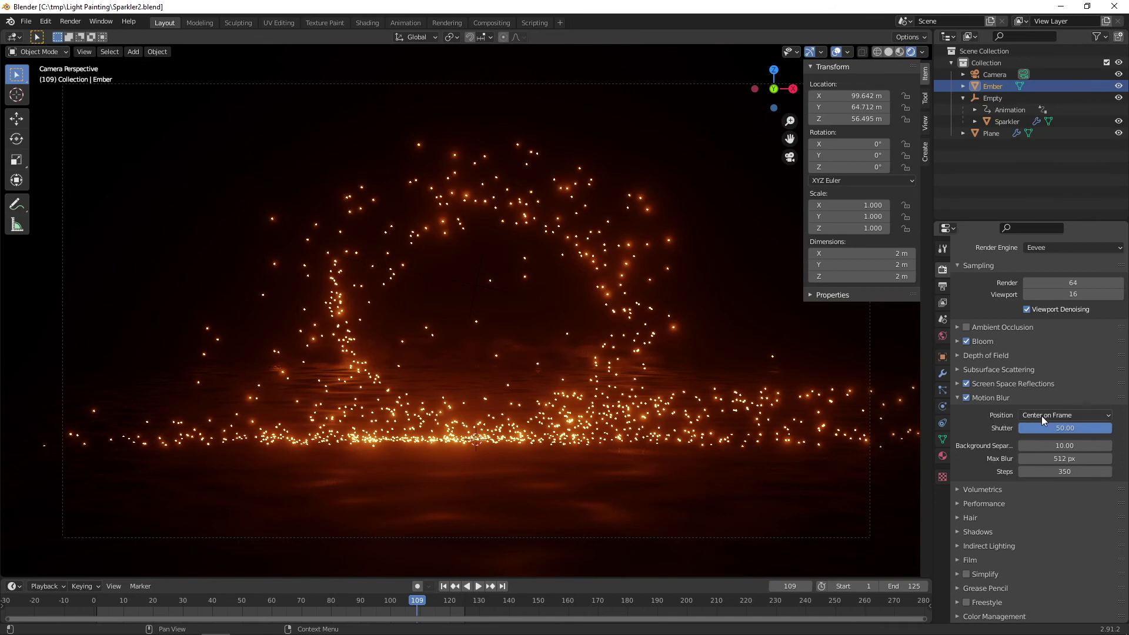
key("space")
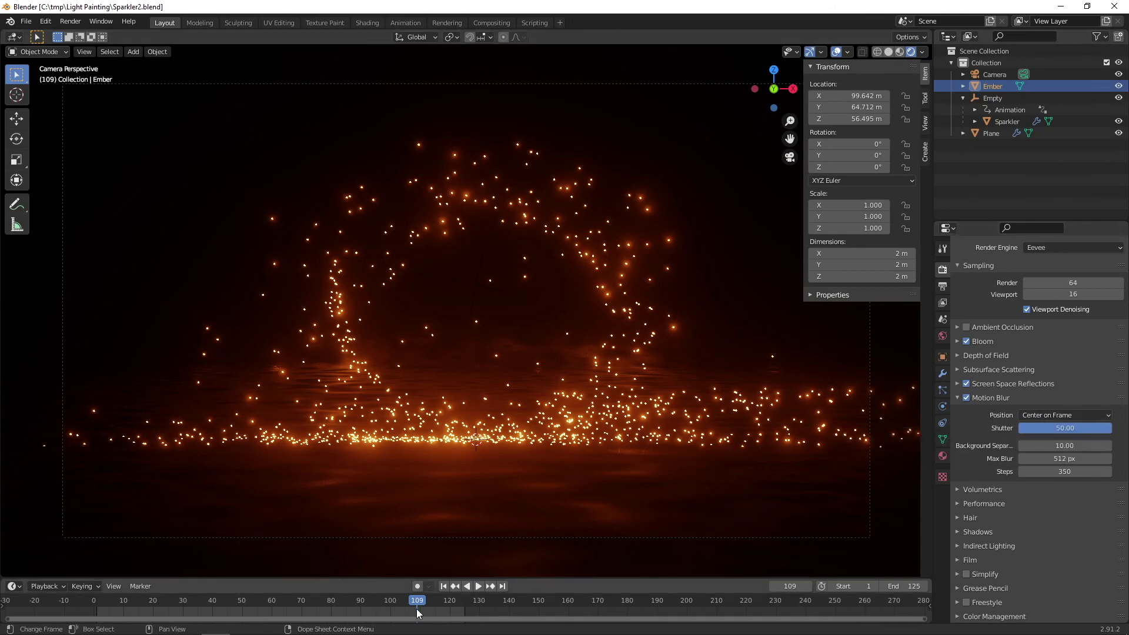
left_click(398, 608)
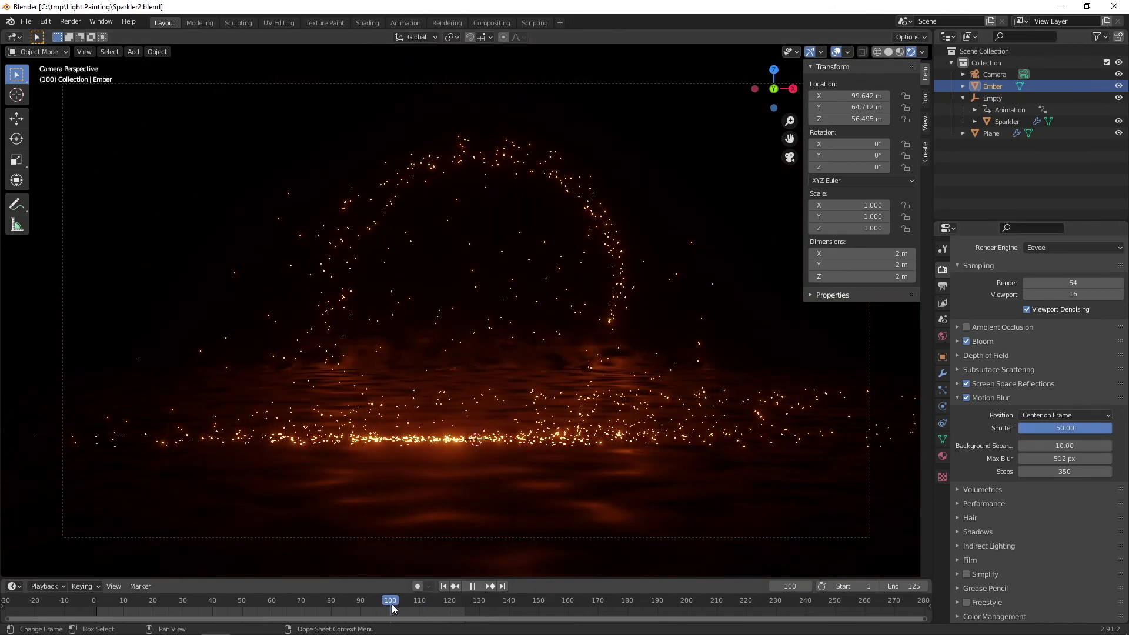
key("Escape")
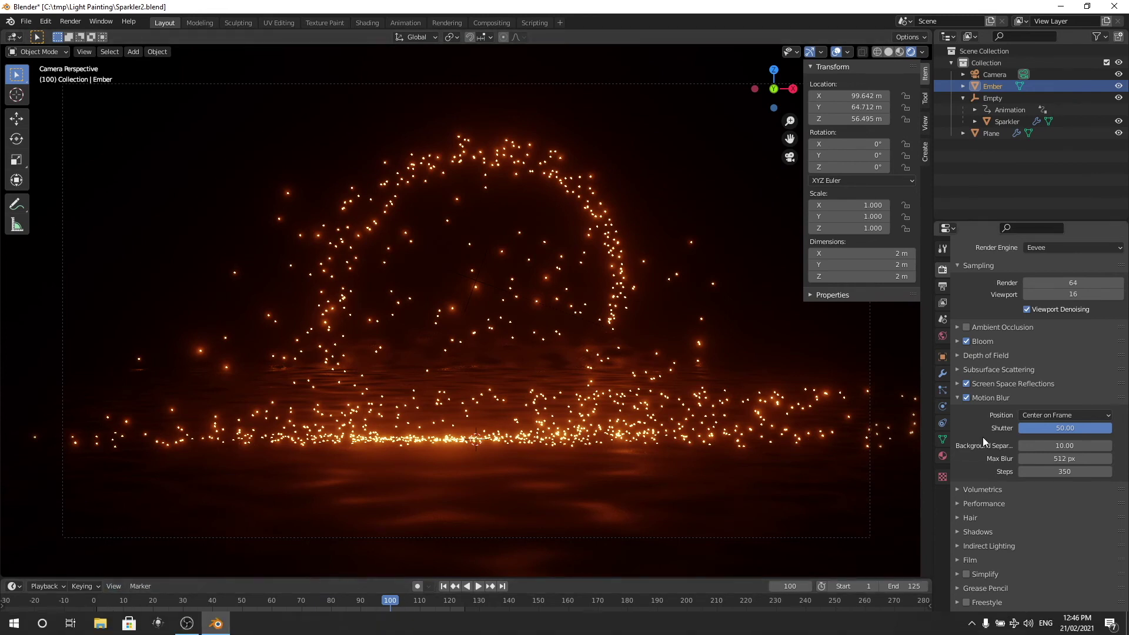
left_click(1028, 414)
left_click(1042, 454)
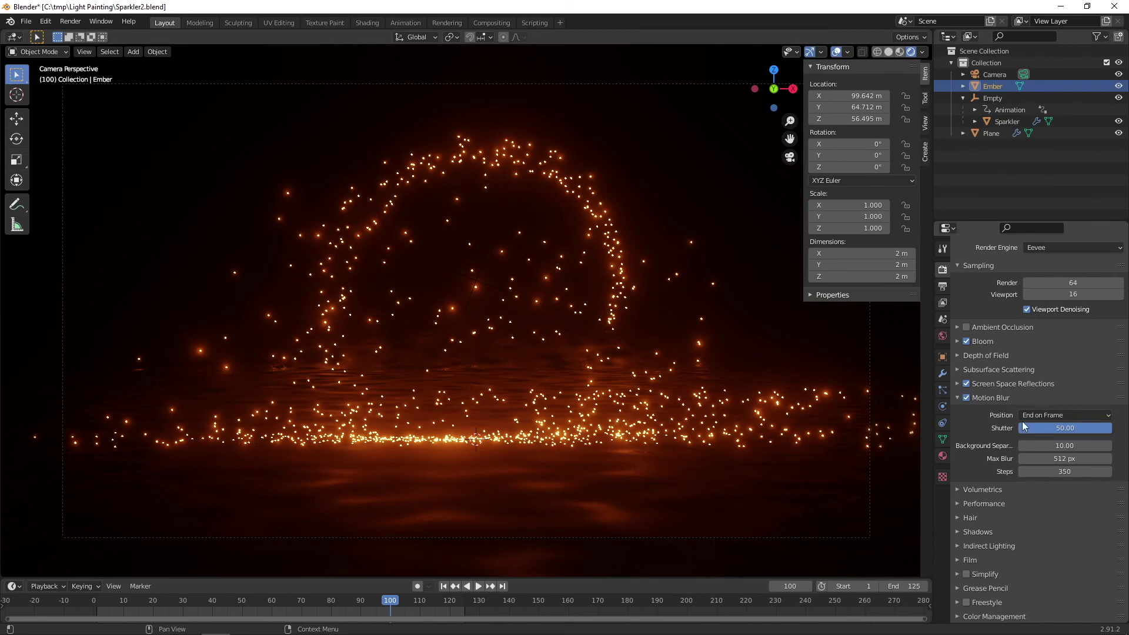
Set the Eevee Render sampling to 128 and save the project
scroll(1028, 415, "up", 2)
left_click(1050, 302)
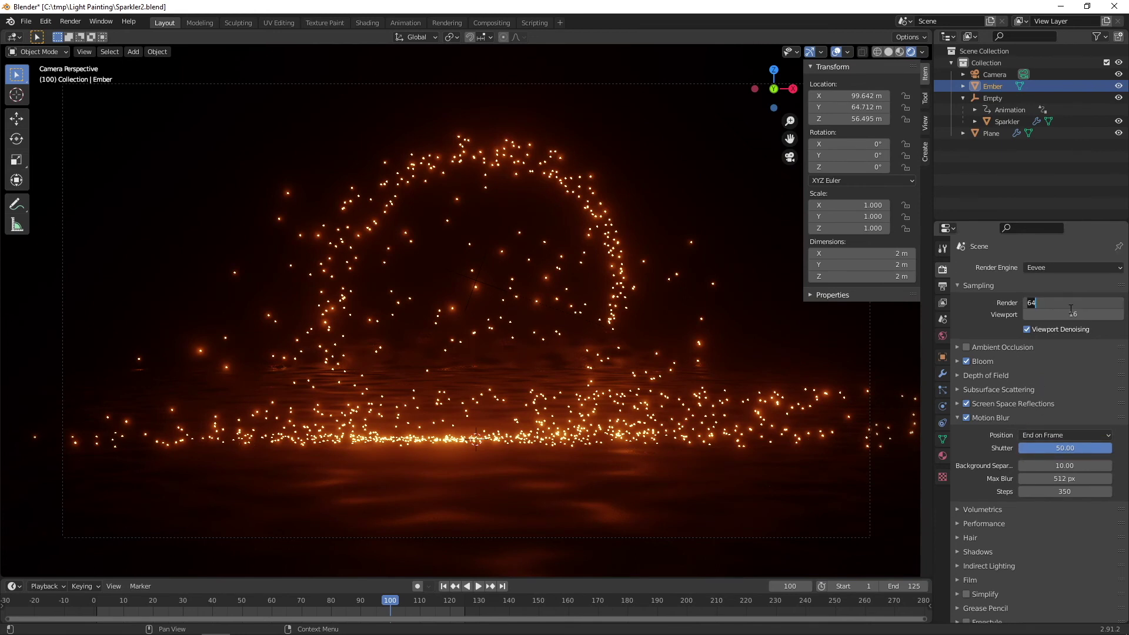
type("128")
key("Return")
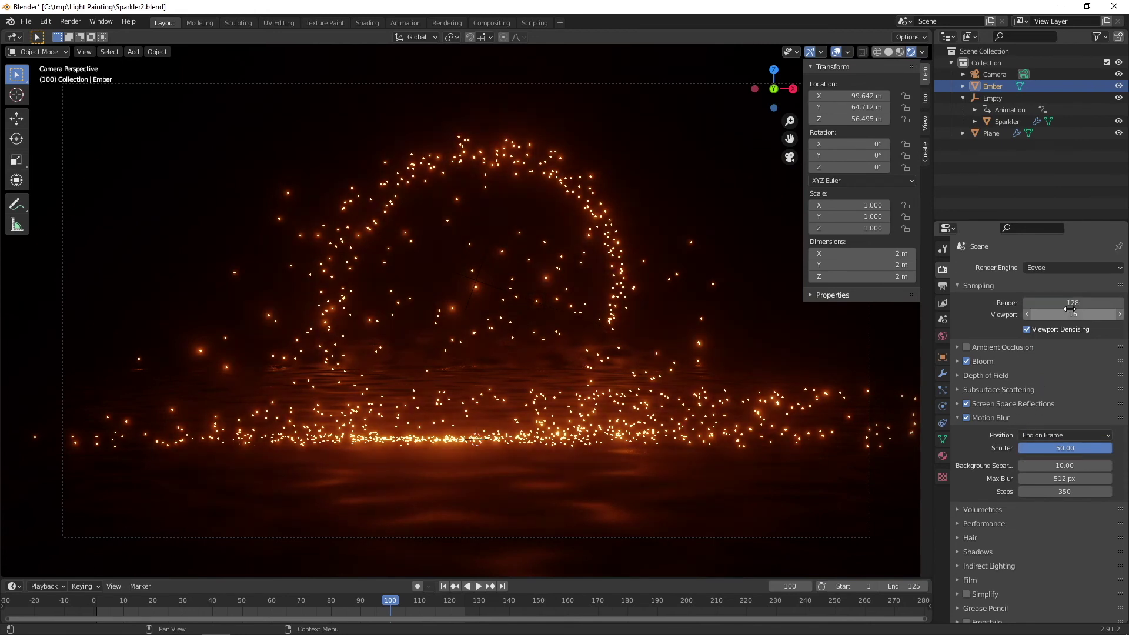
scroll(1059, 341, "down", 2)
scroll(1053, 342, "up", 1)
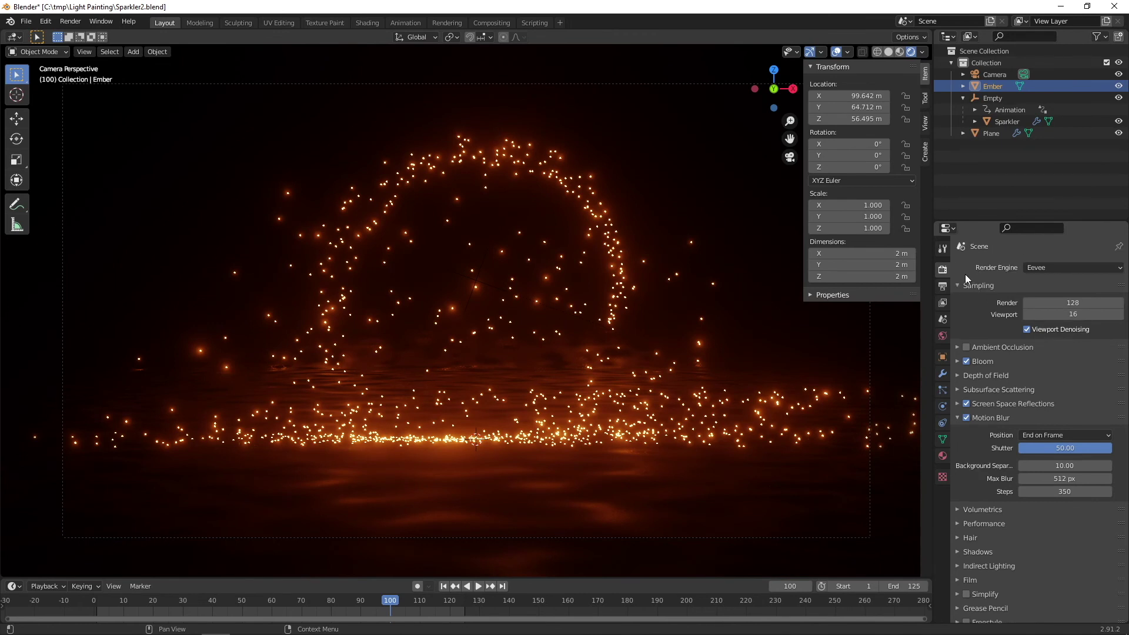
key("ctrl+s")
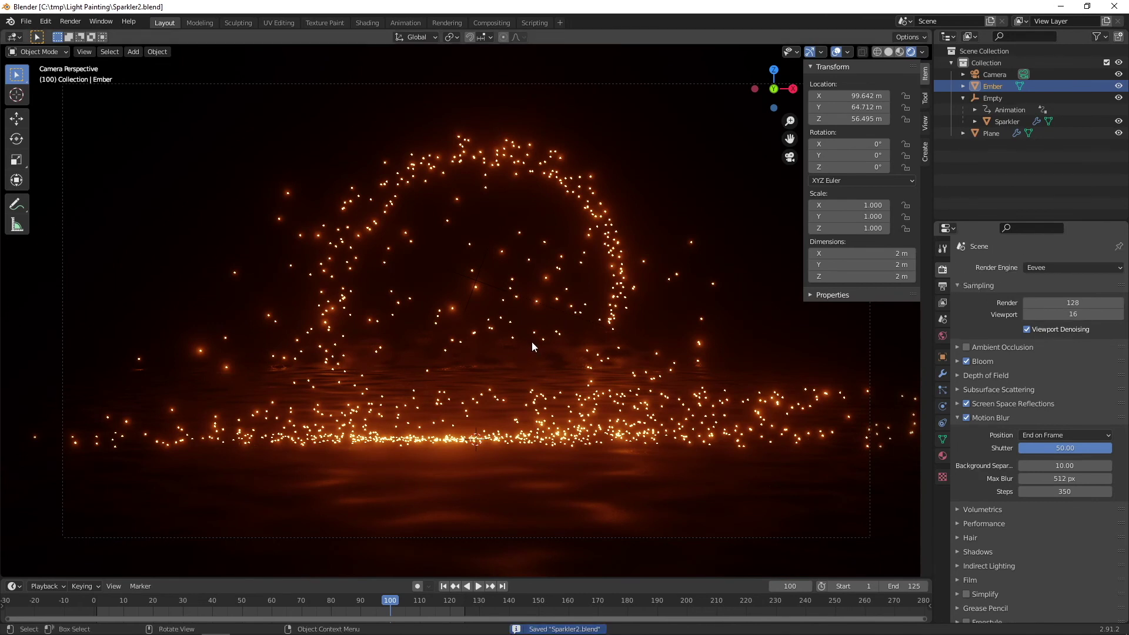
Render a still of frame 100 and check the overall look of the spark trails
left_click(70, 22)
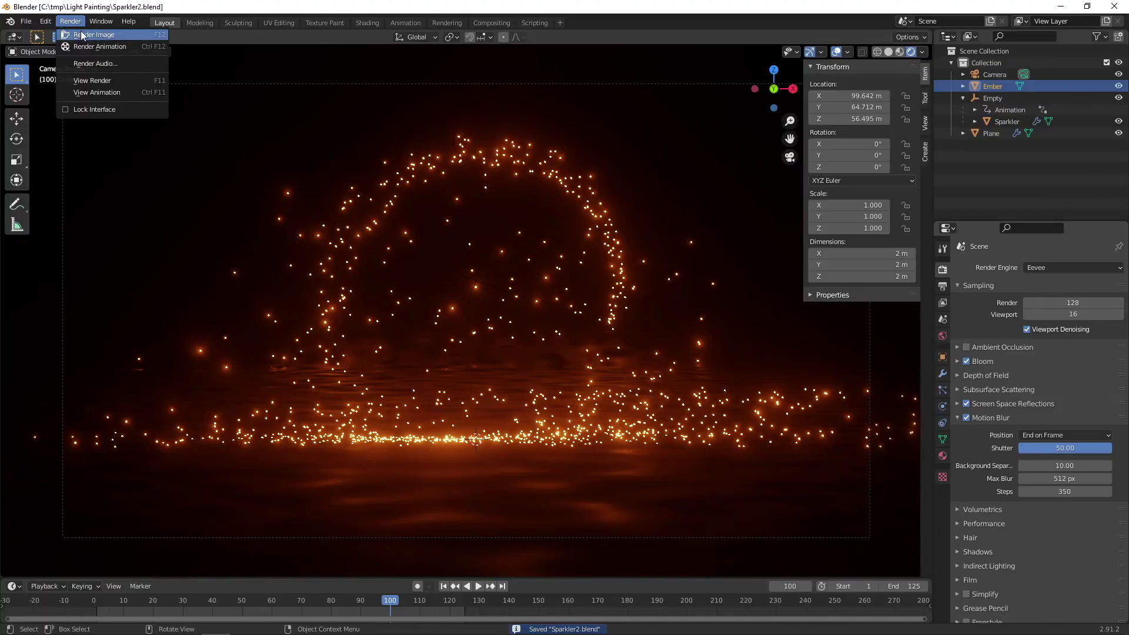
left_click(93, 34)
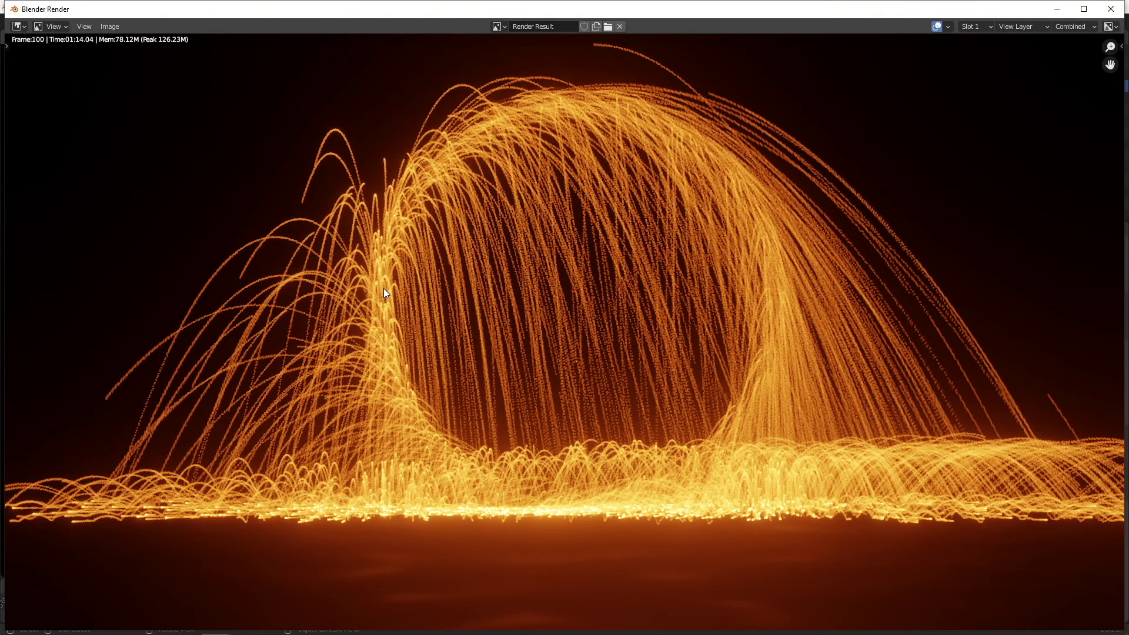
scroll(382, 288, "down", 2)
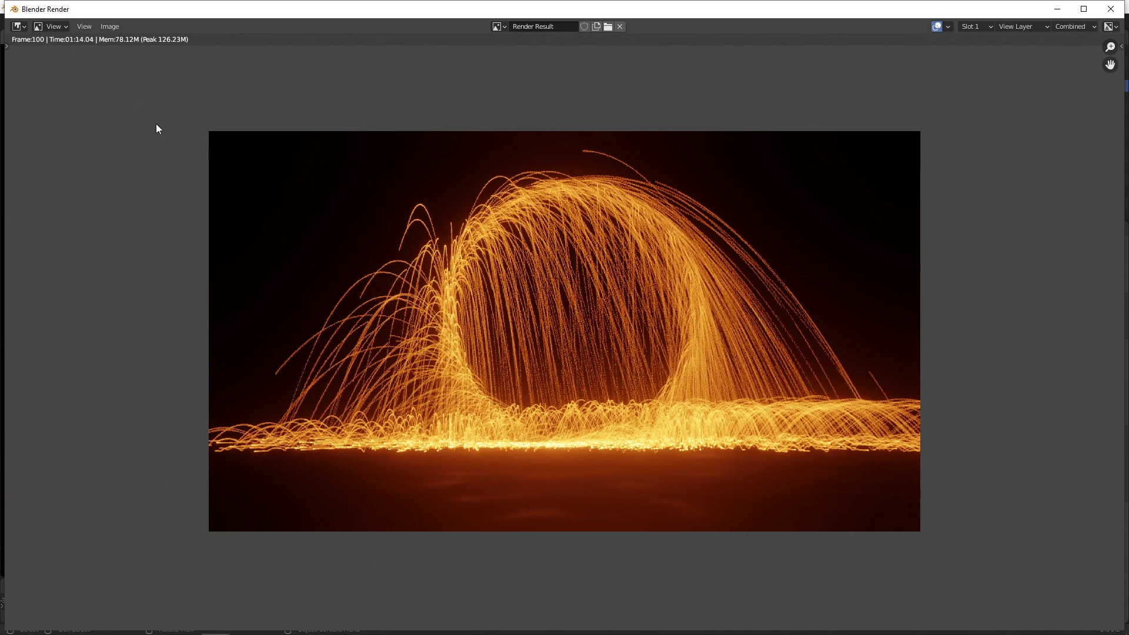
left_click(1111, 8)
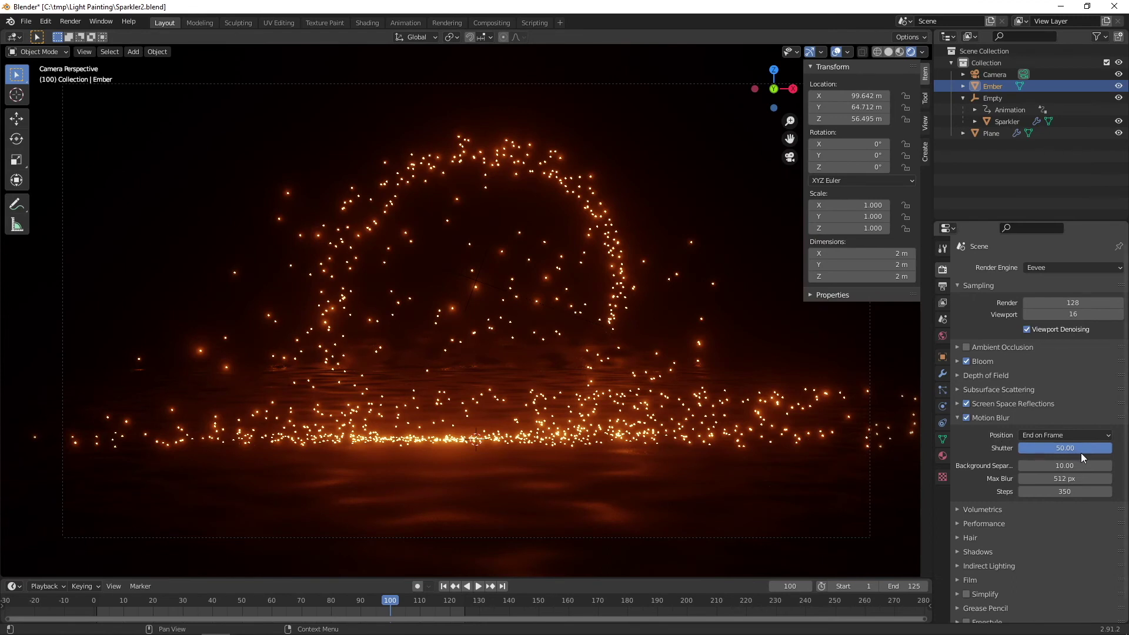
Shorten the motion blur by setting Shutter to 20 and Steps to 150
left_click_drag(1090, 450, 1040, 450)
left_click(1063, 449)
type("20")
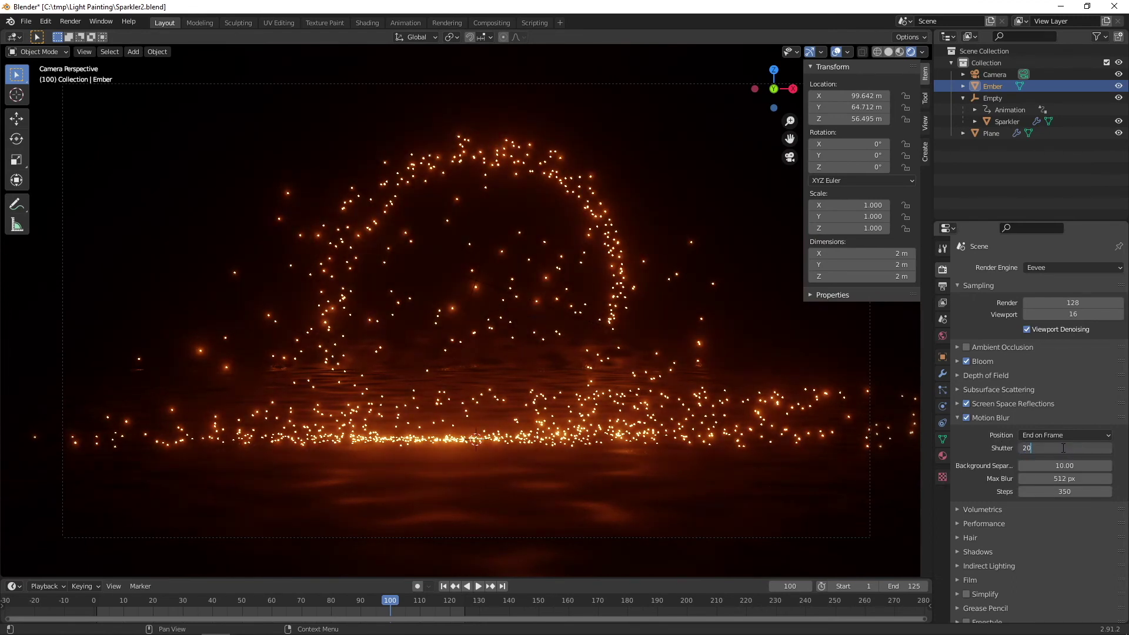
key("Return")
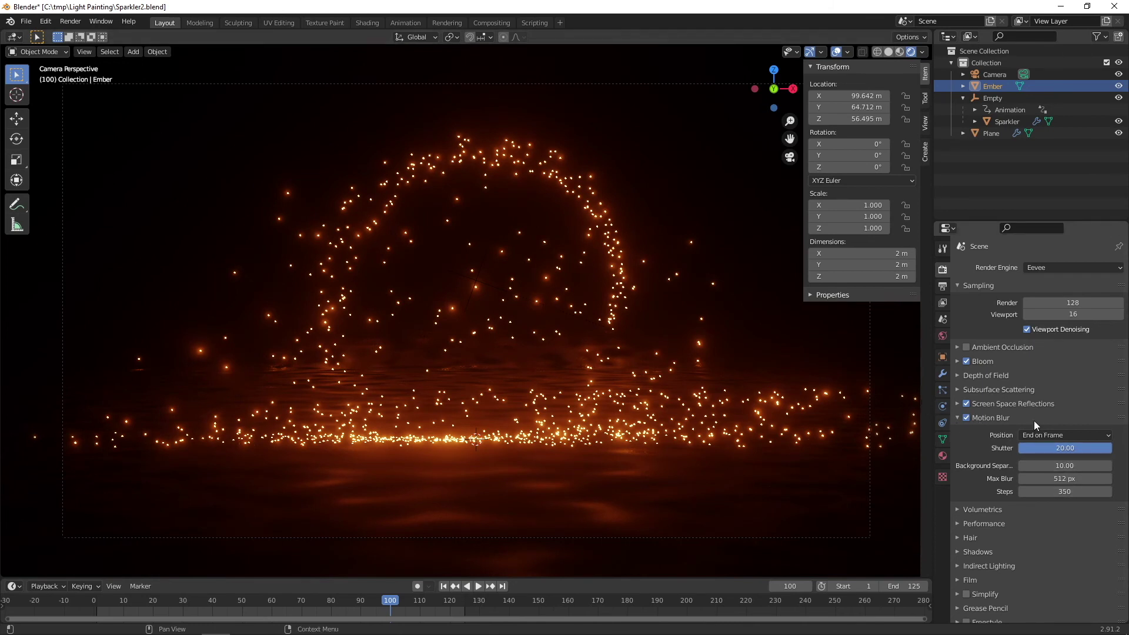
left_click(1081, 492)
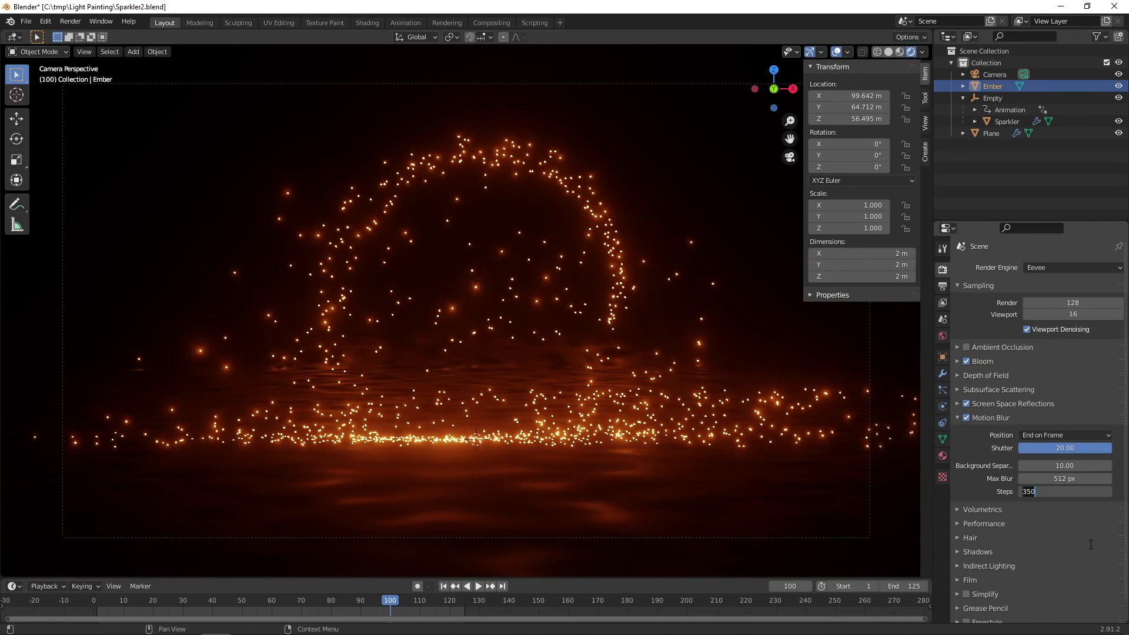
type("150")
key("Return")
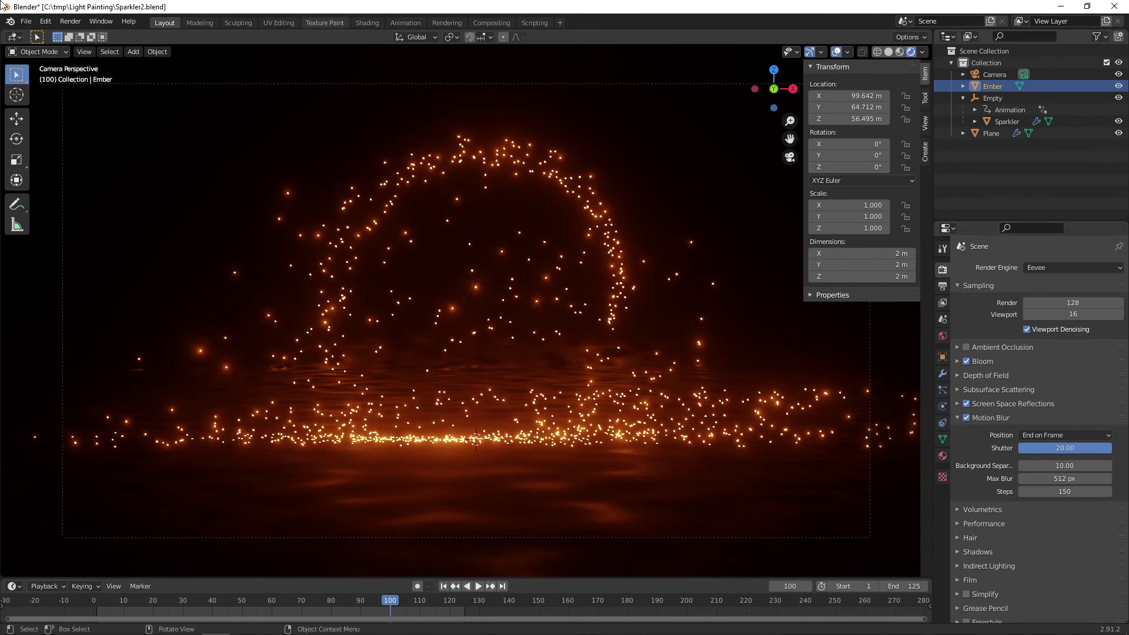
Set the render output path to // and the file format to FFmpeg video
scroll(1043, 522, "down", 1)
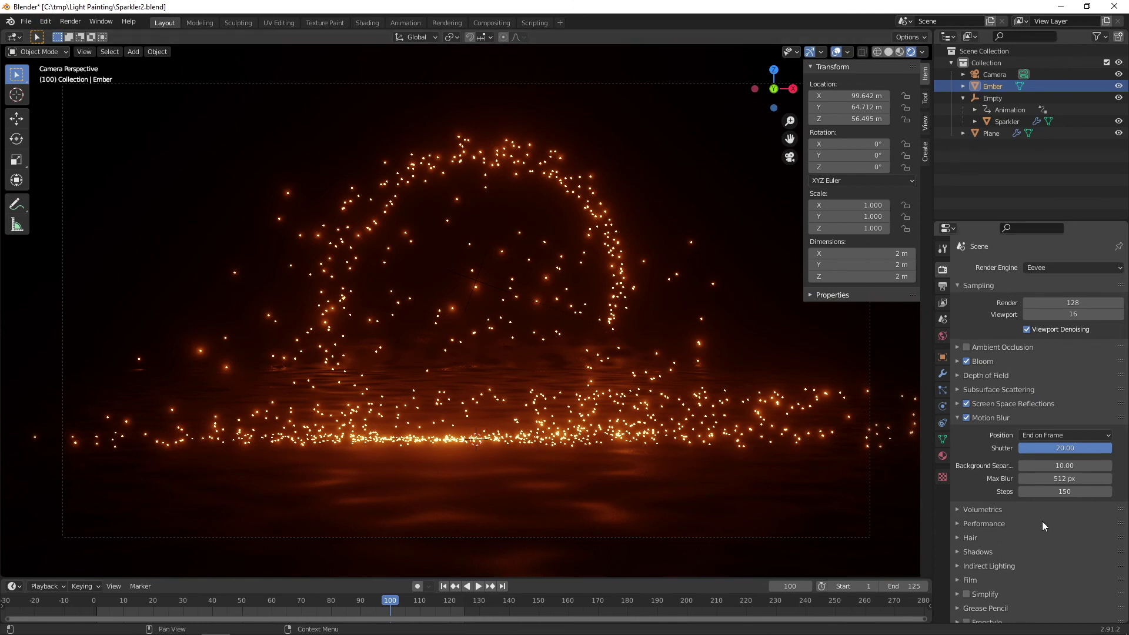
left_click(943, 287)
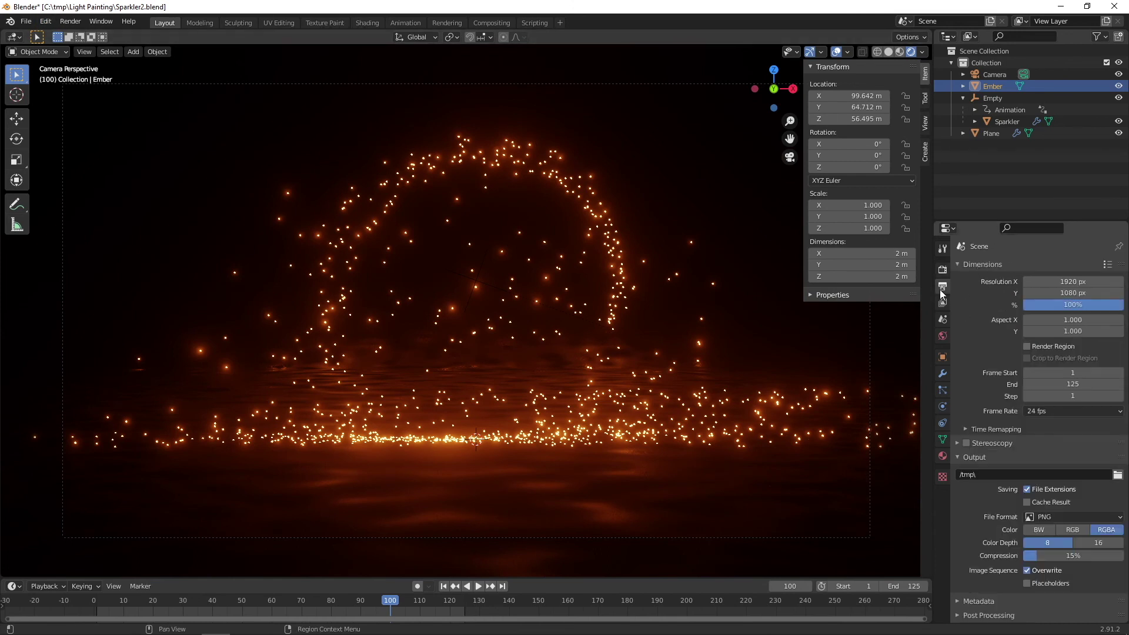
left_click(1020, 475)
type("//")
key("Return")
left_click(1072, 515)
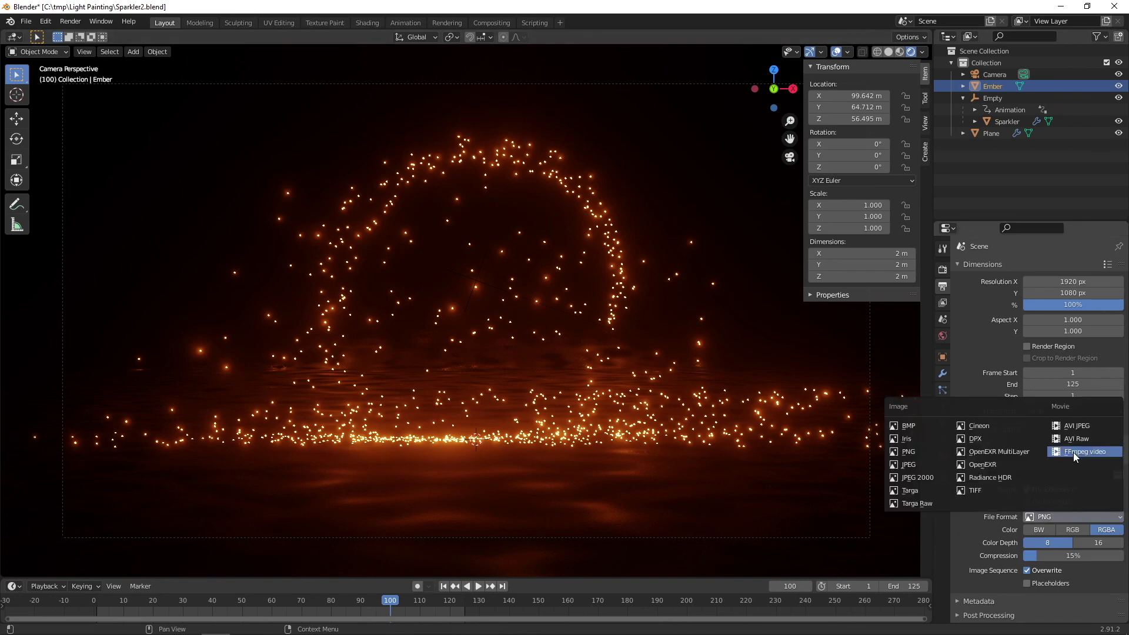
left_click(1074, 452)
Set the video encoding container to MPEG-4 and the output quality to Perceptually lossless
scroll(1025, 552, "down", 4)
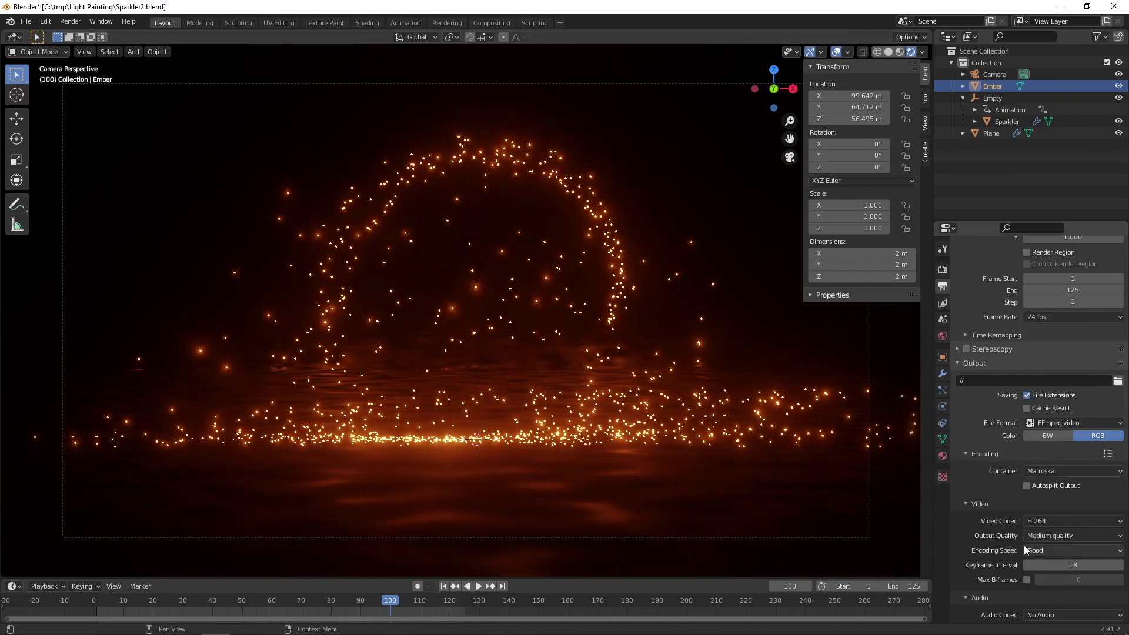
left_click(1068, 471)
left_click(1057, 510)
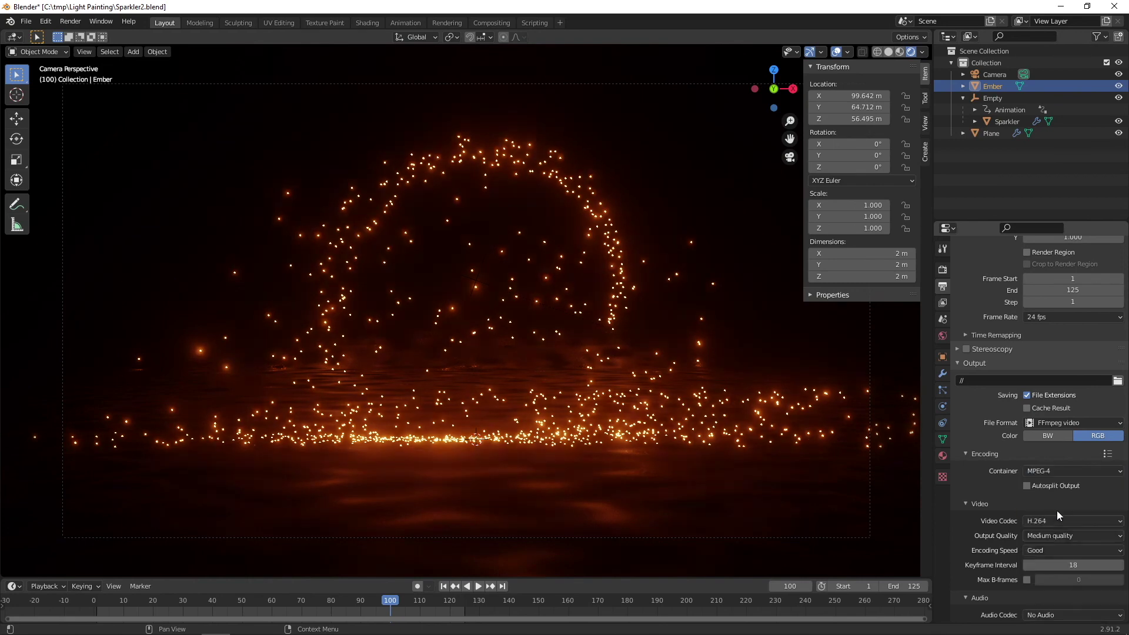
scroll(1052, 505, "down", 2)
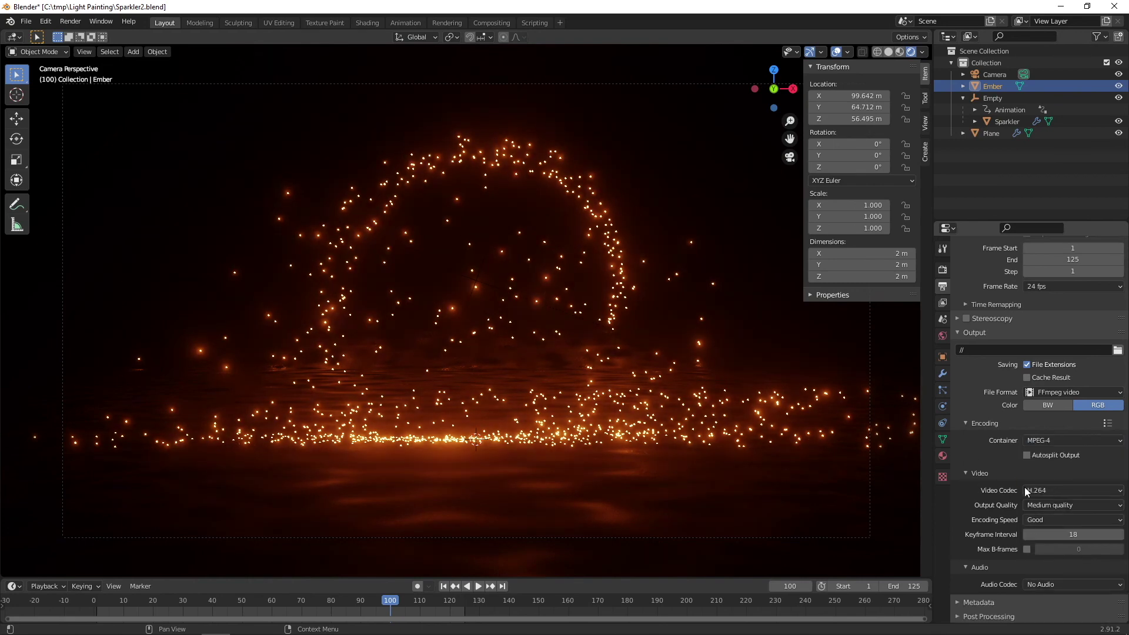
left_click(1052, 506)
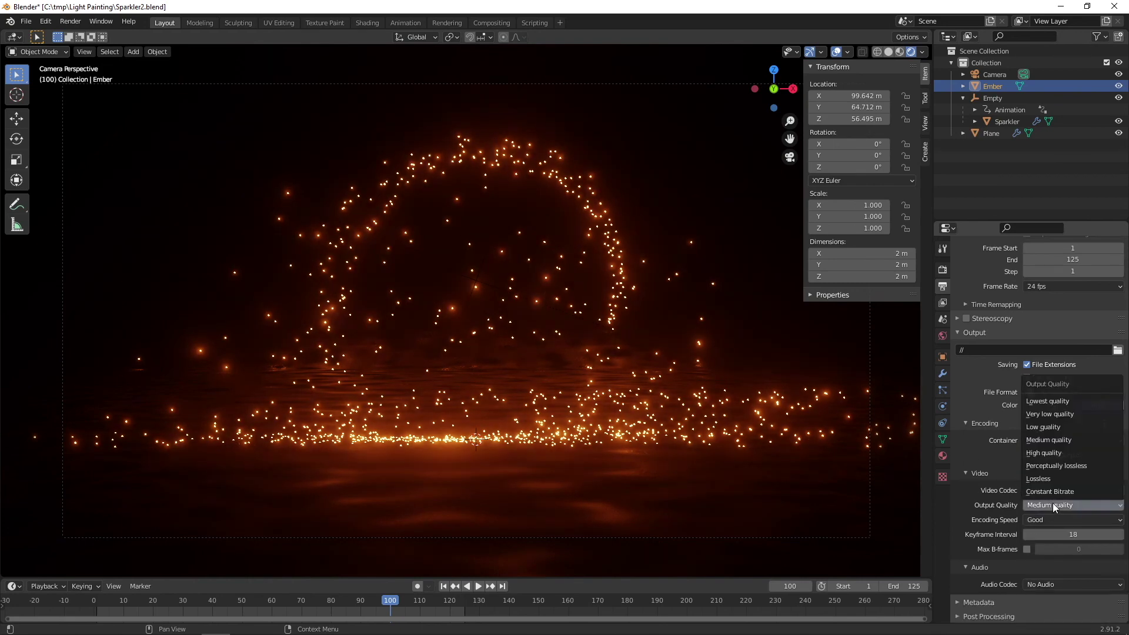
left_click(1057, 465)
Reduce the render resolution scale to 50% and save the project
scroll(975, 562, "up", 5)
left_click_drag(1064, 305, 1095, 305)
key("ctrl+s")
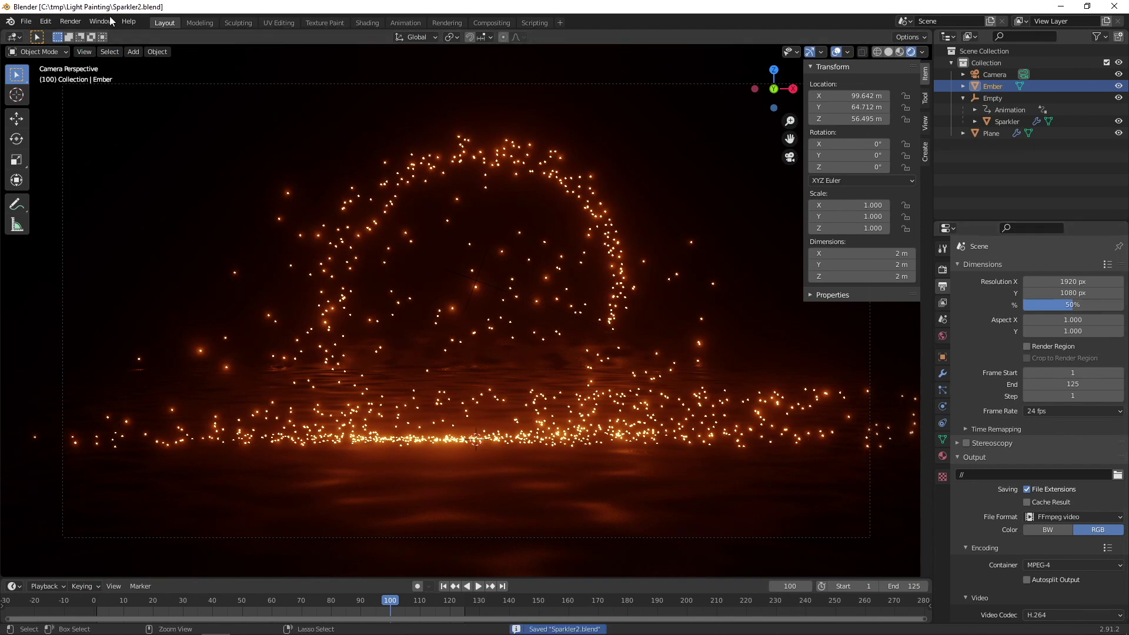
Render the full animation to video and switch to File Explorer
left_click(77, 22)
left_click(100, 48)
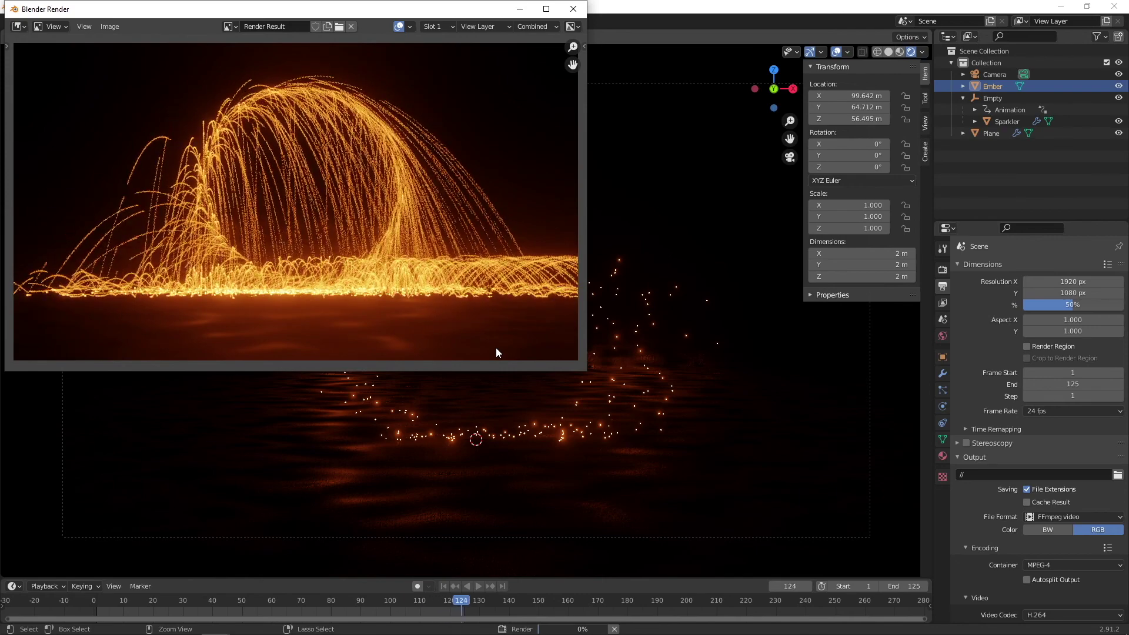
left_click(574, 9)
left_click(100, 624)
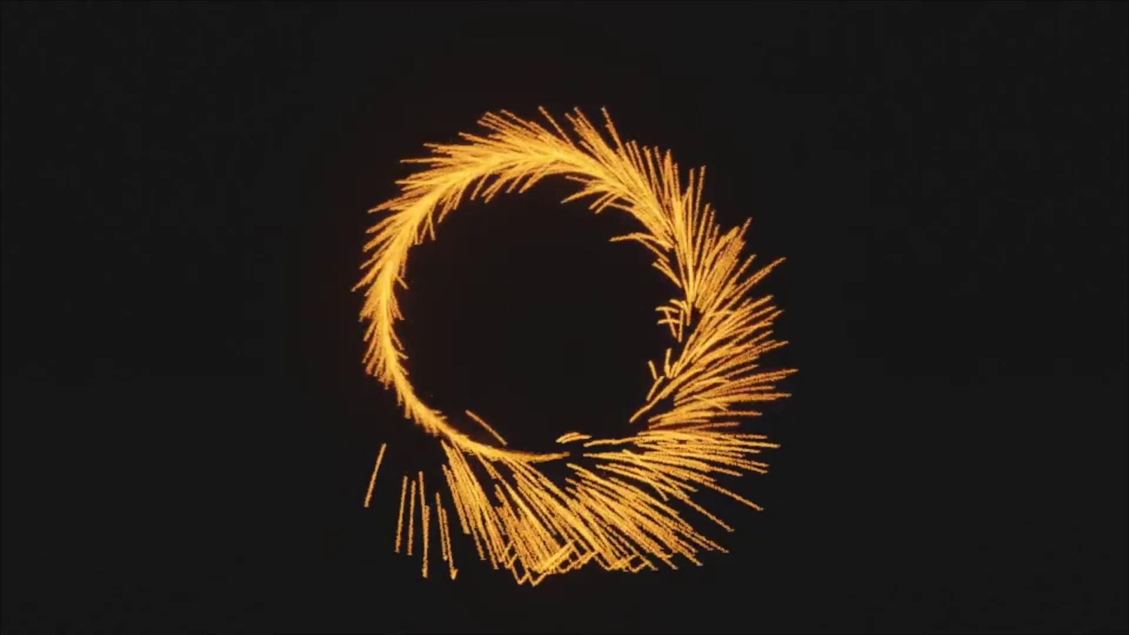